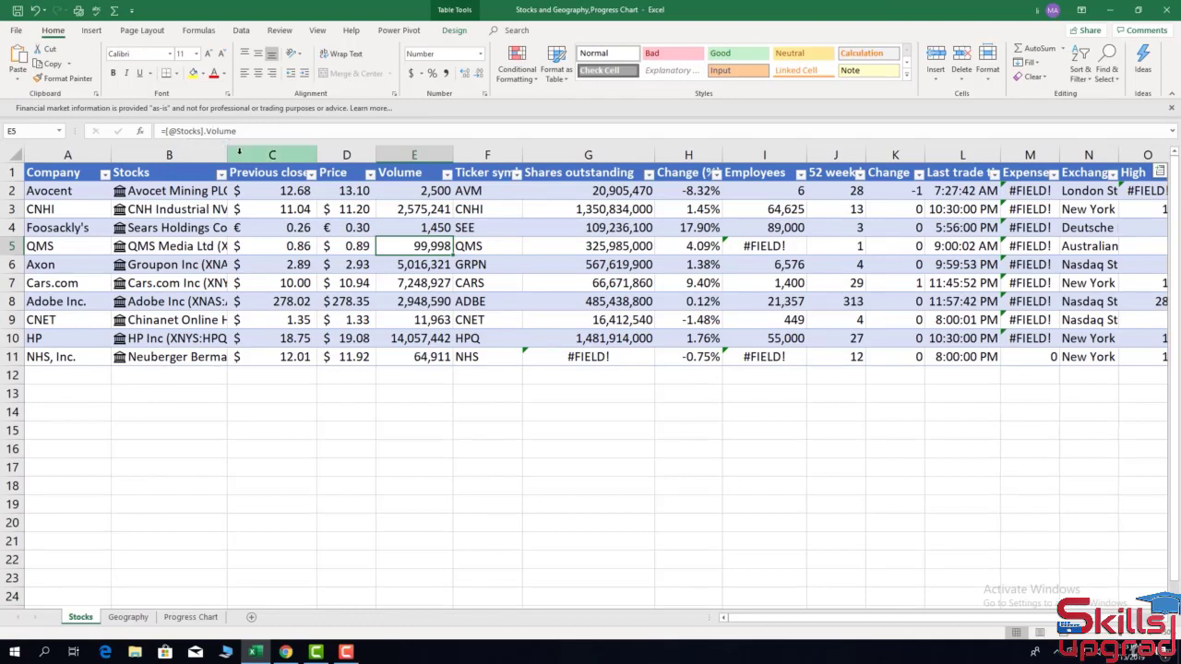
pyautogui.moveTo(402, 192); pyautogui.dragTo(409, 351)
pyautogui.press('Delete')
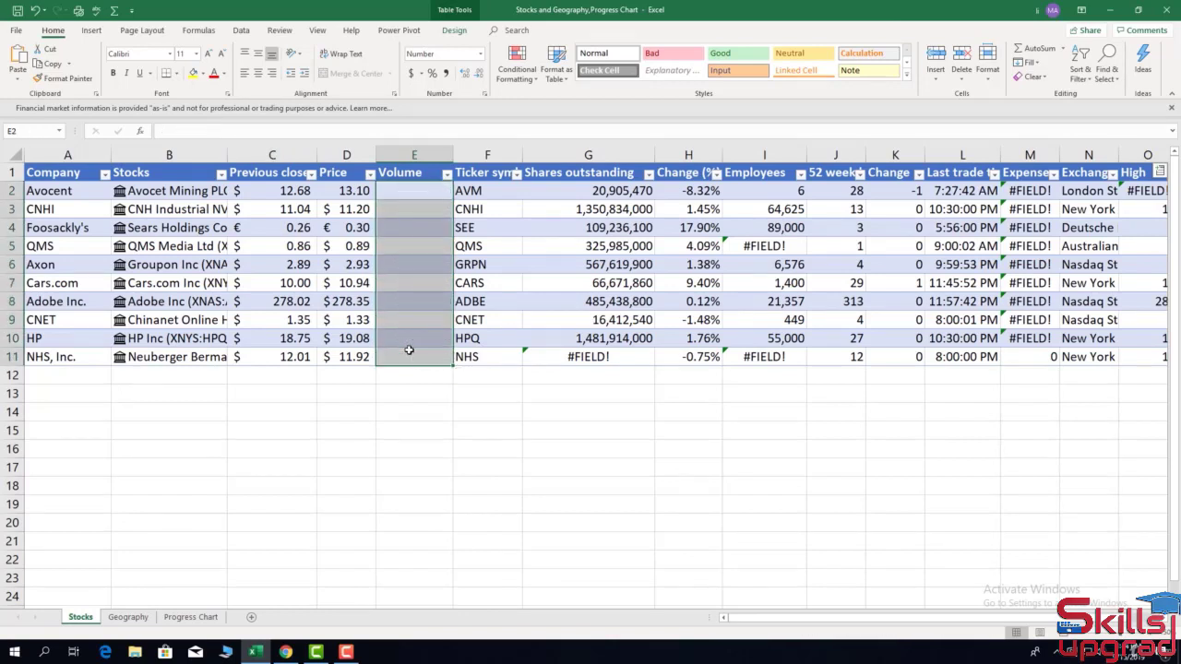
pyautogui.click(413, 195)
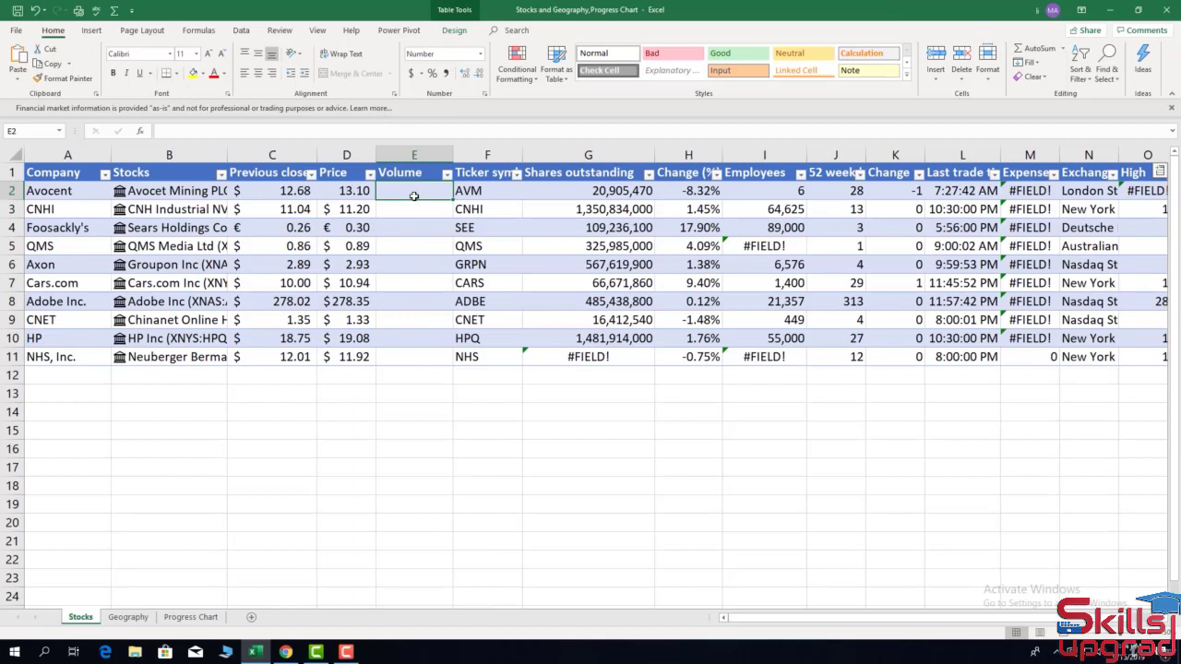
pyautogui.write('=')
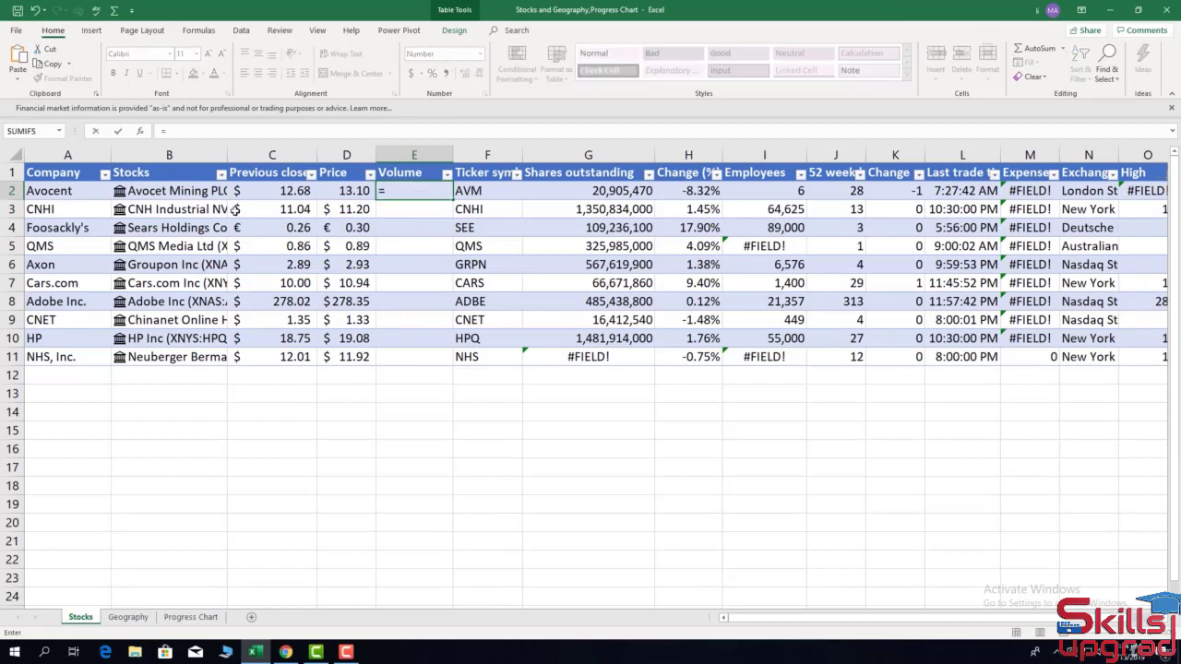
pyautogui.click(185, 192)
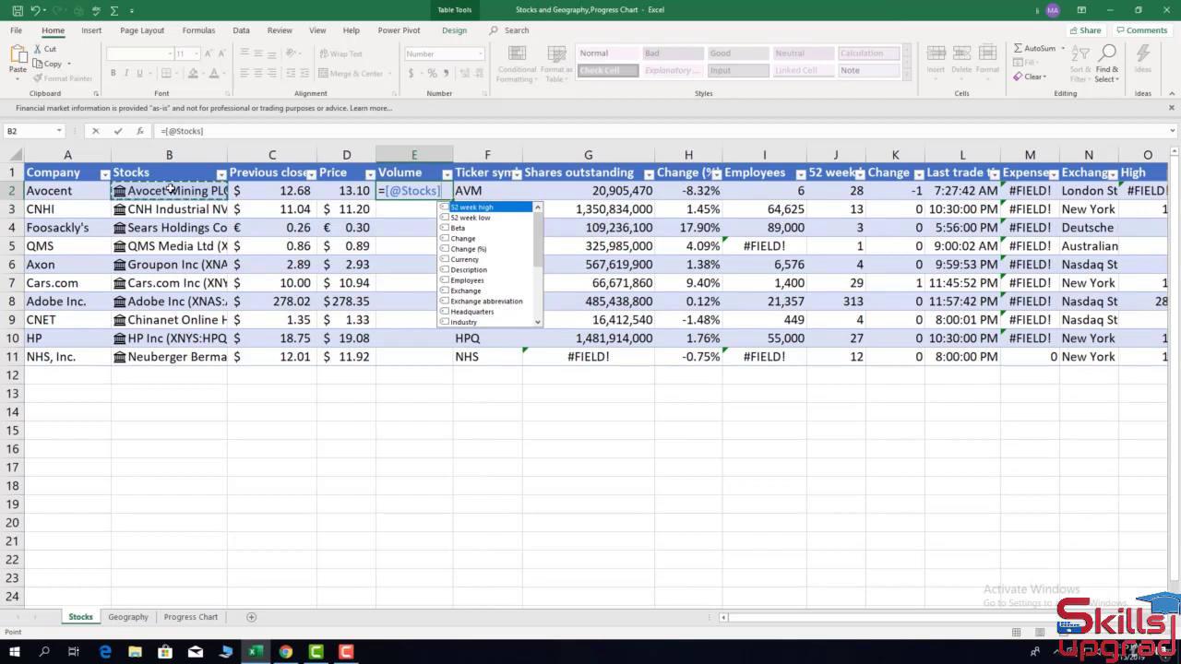
pyautogui.write('.')
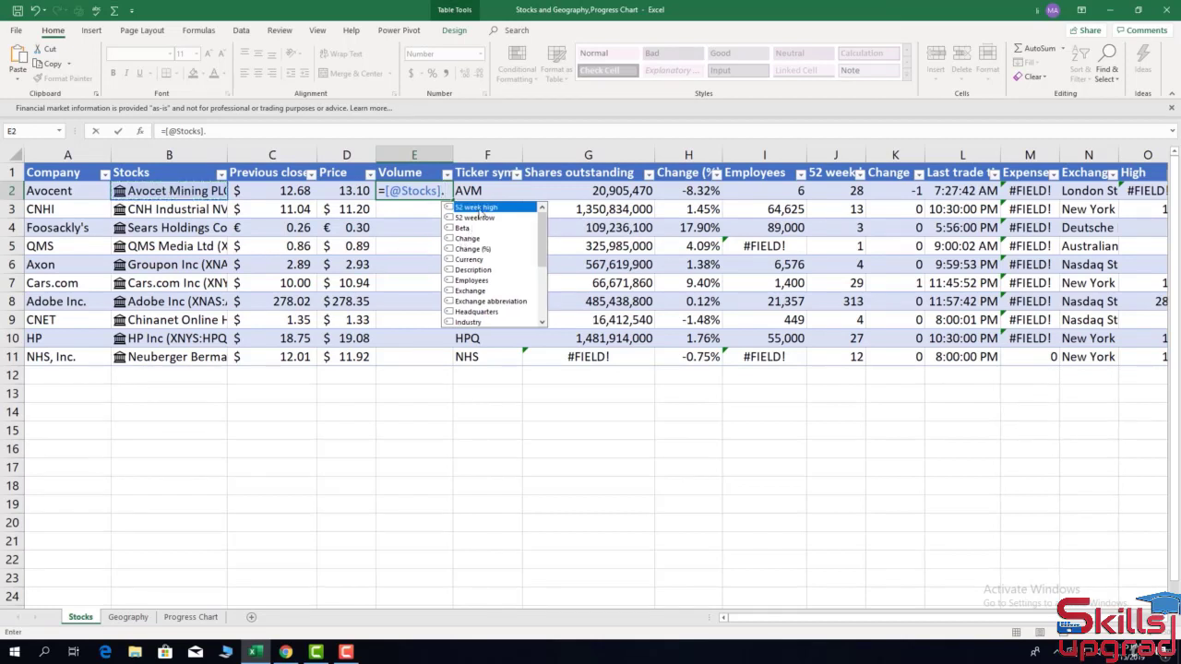
pyautogui.scroll(-5, 479, 215)
pyautogui.scroll(5, 479, 215)
pyautogui.write('Volume')
pyautogui.press('Return')
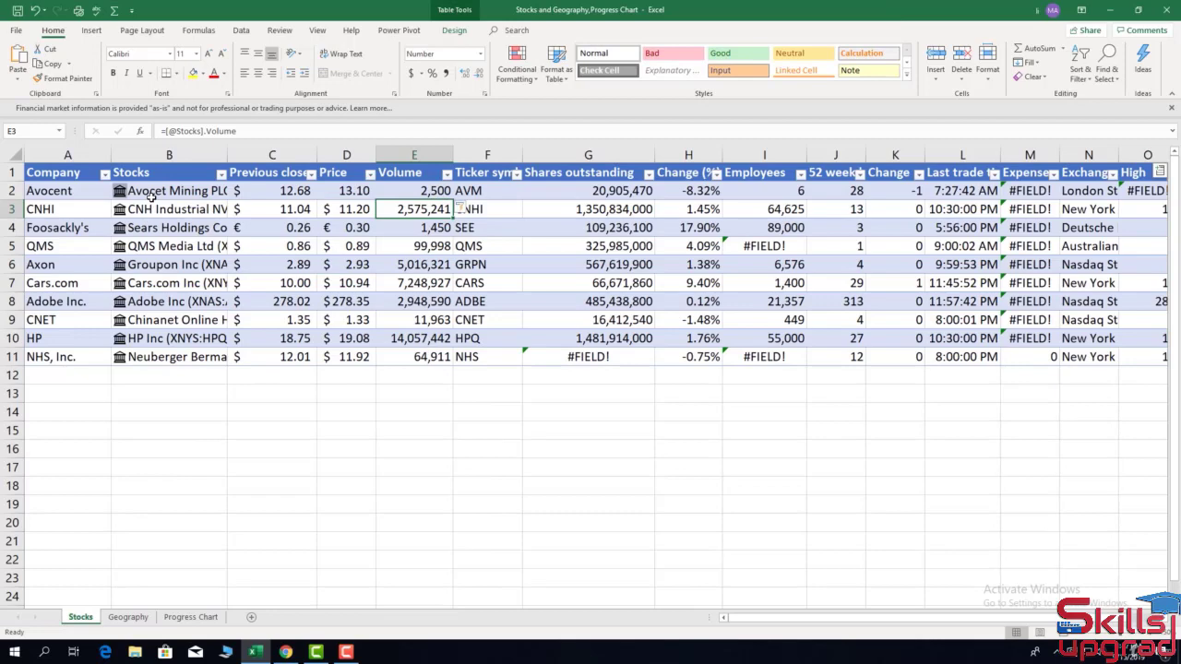
# - Delete sheet columns G through O, from Shares outstanding to High
pyautogui.moveTo(588, 155); pyautogui.dragTo(964, 166)
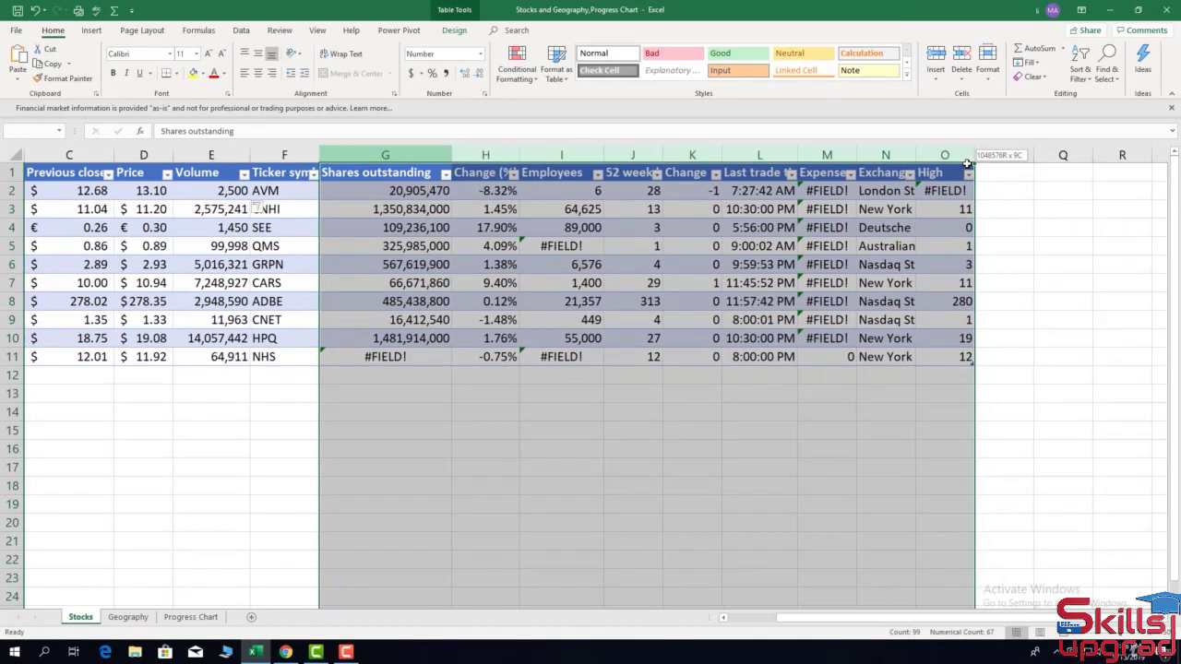
pyautogui.click(959, 83)
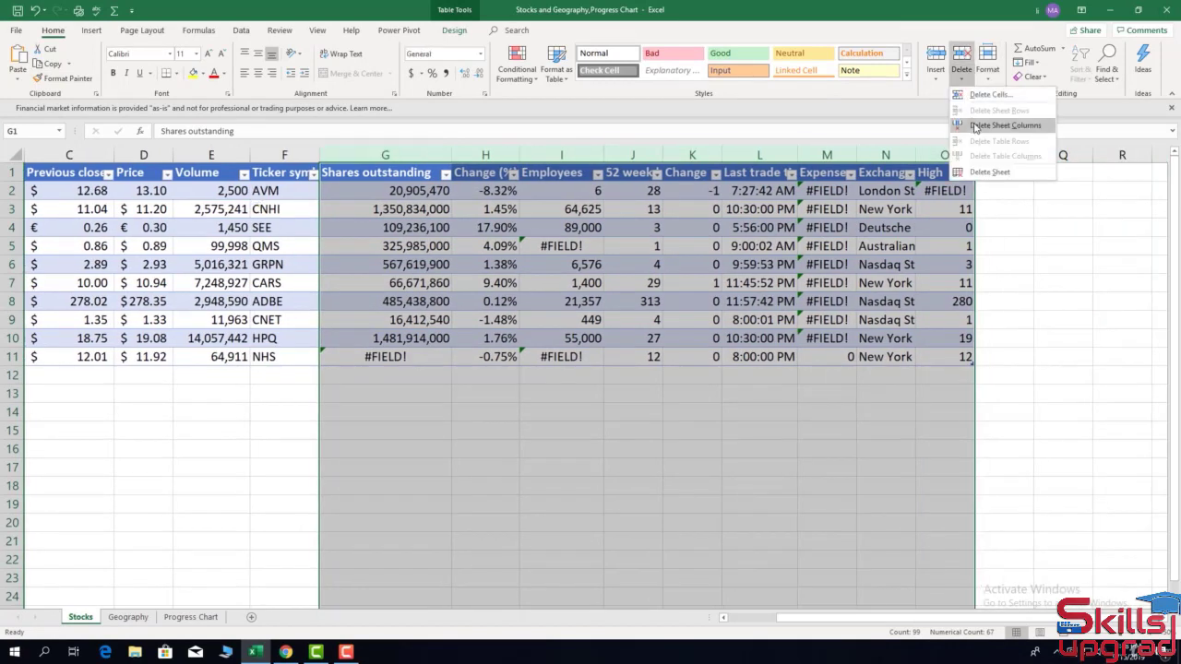
pyautogui.click(976, 127)
pyautogui.click(476, 171)
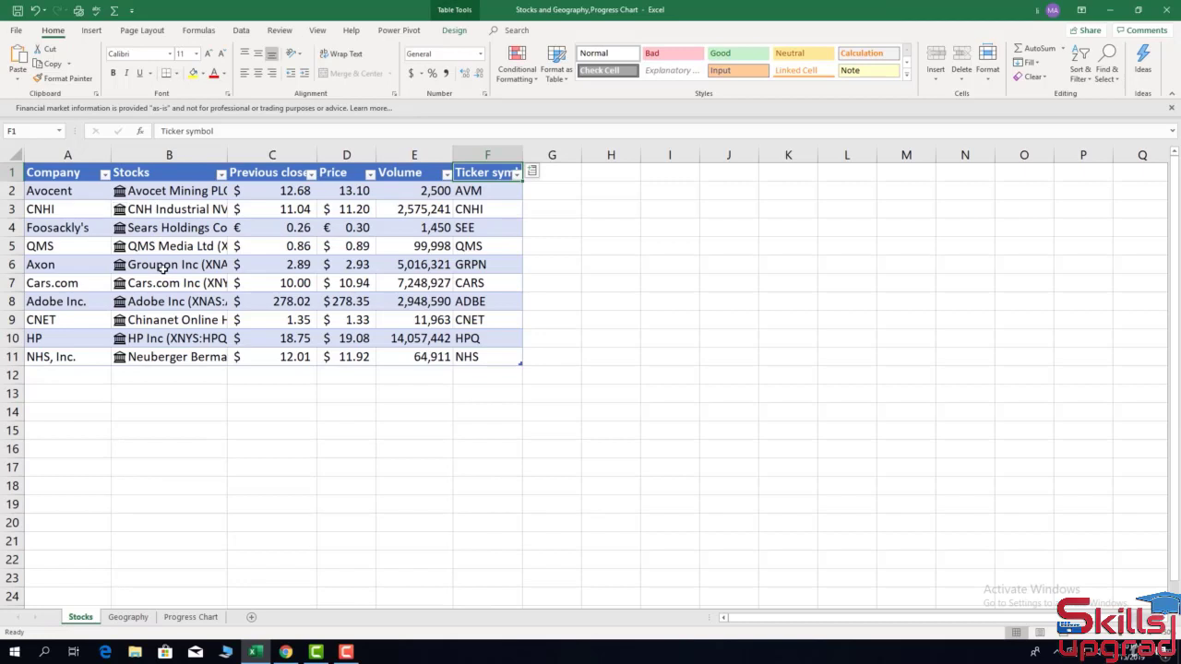
# - Add a new table column beside Ticker symbol by entering the header Exchange in G1
pyautogui.click(553, 174)
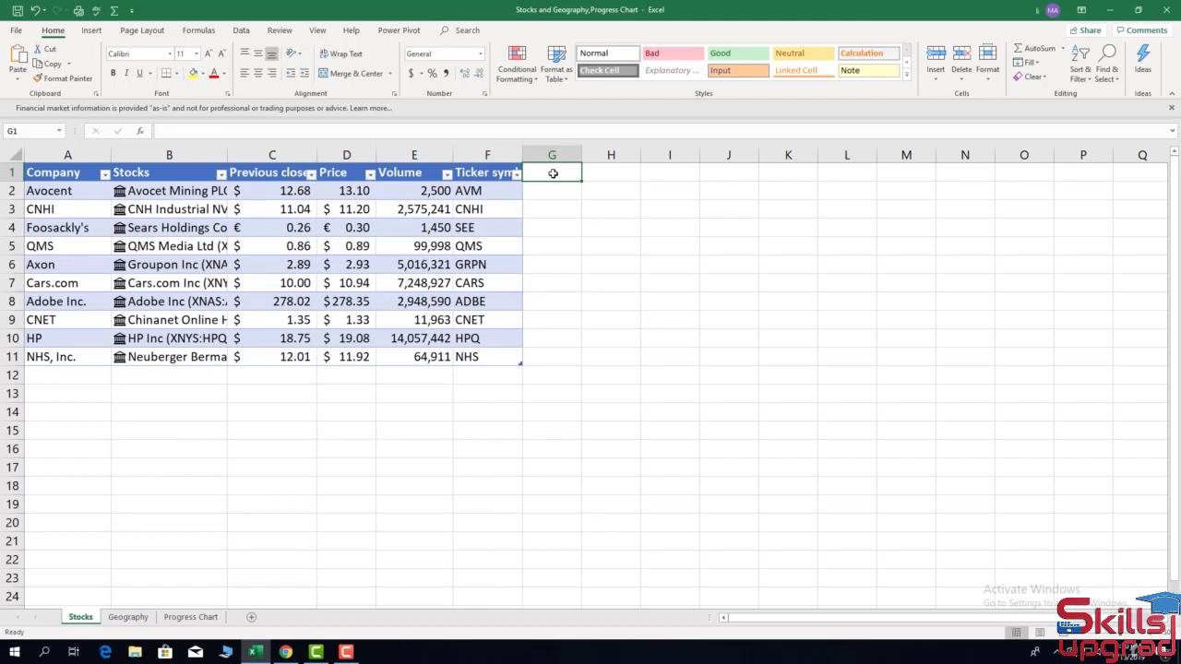
pyautogui.write('Ex')
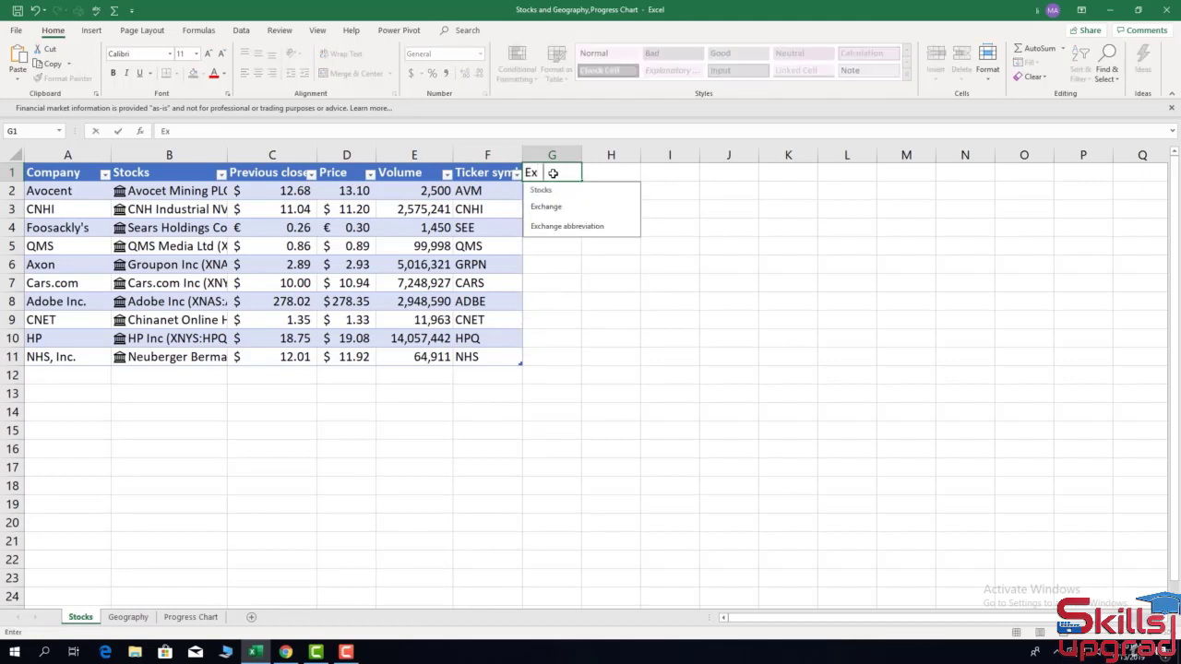
pyautogui.write('change')
pyautogui.press('Return')
pyautogui.moveTo(552, 192); pyautogui.dragTo(561, 359)
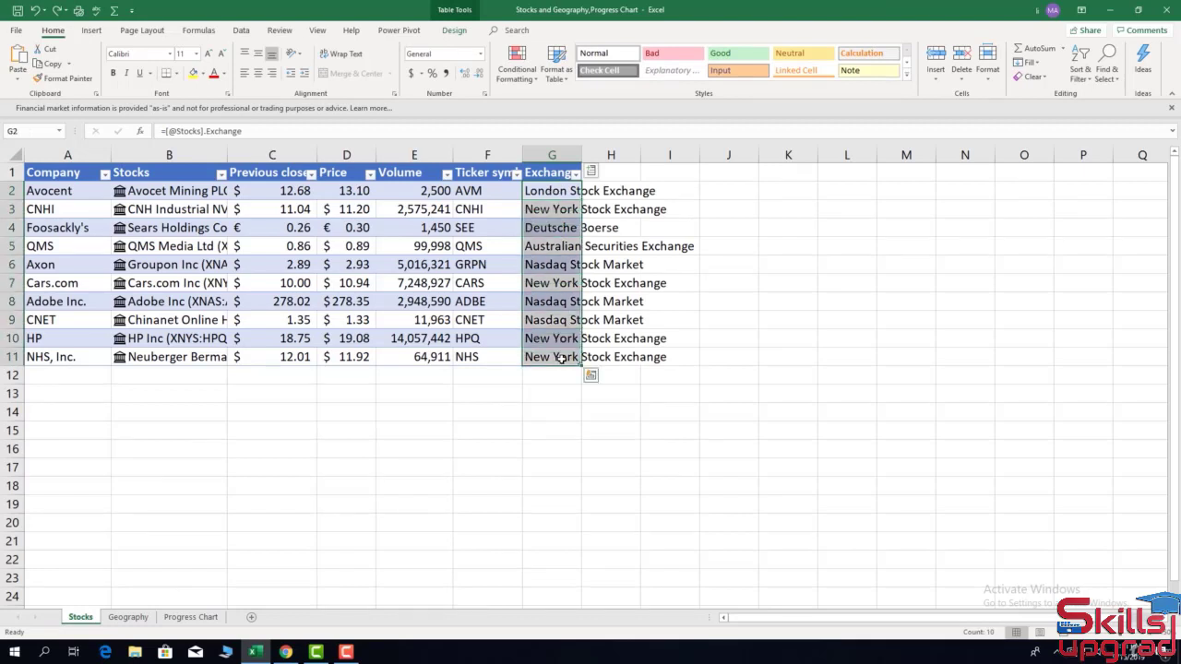
pyautogui.press('Delete')
pyautogui.click(546, 196)
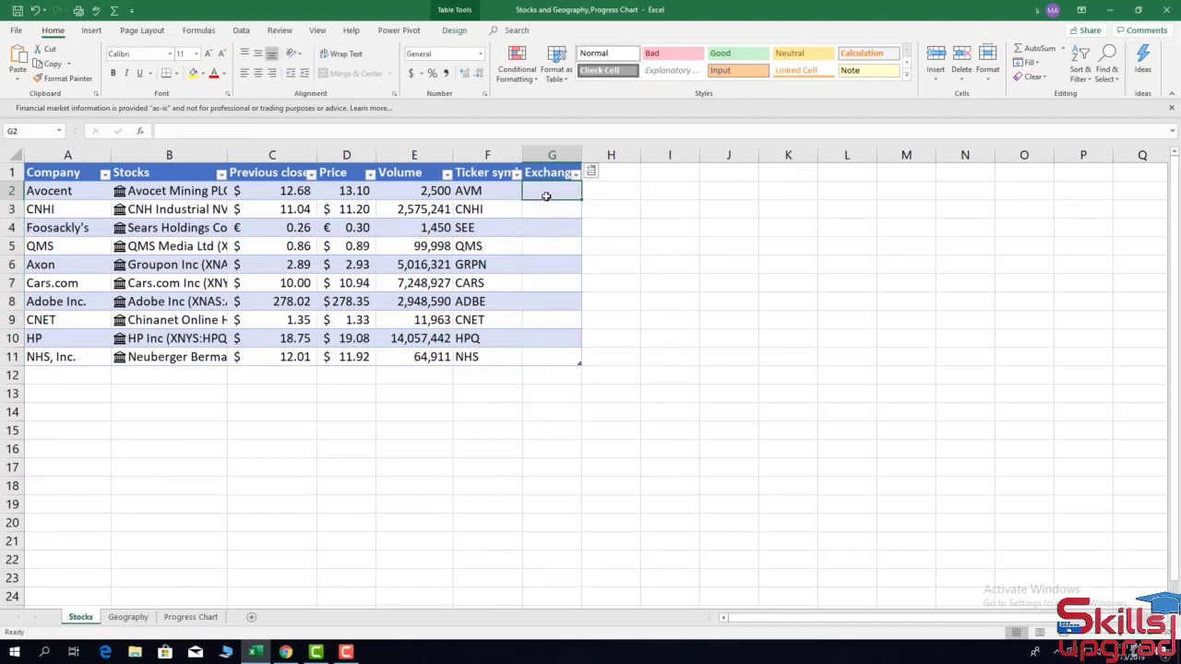
pyautogui.click(180, 127)
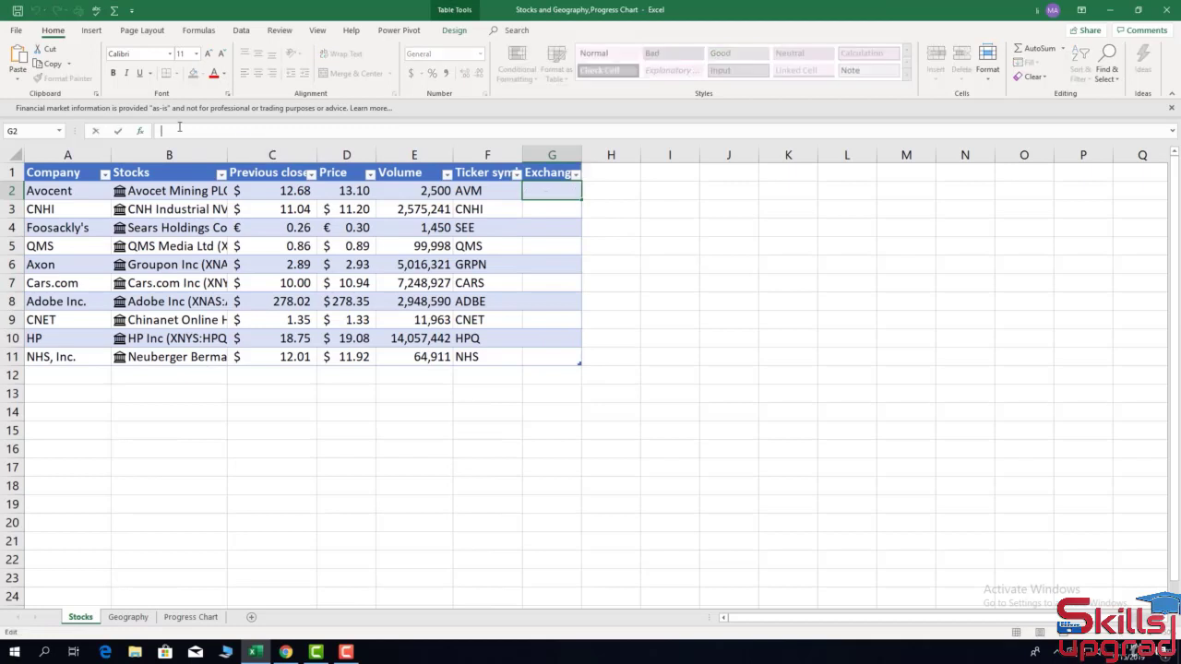
pyautogui.write('=')
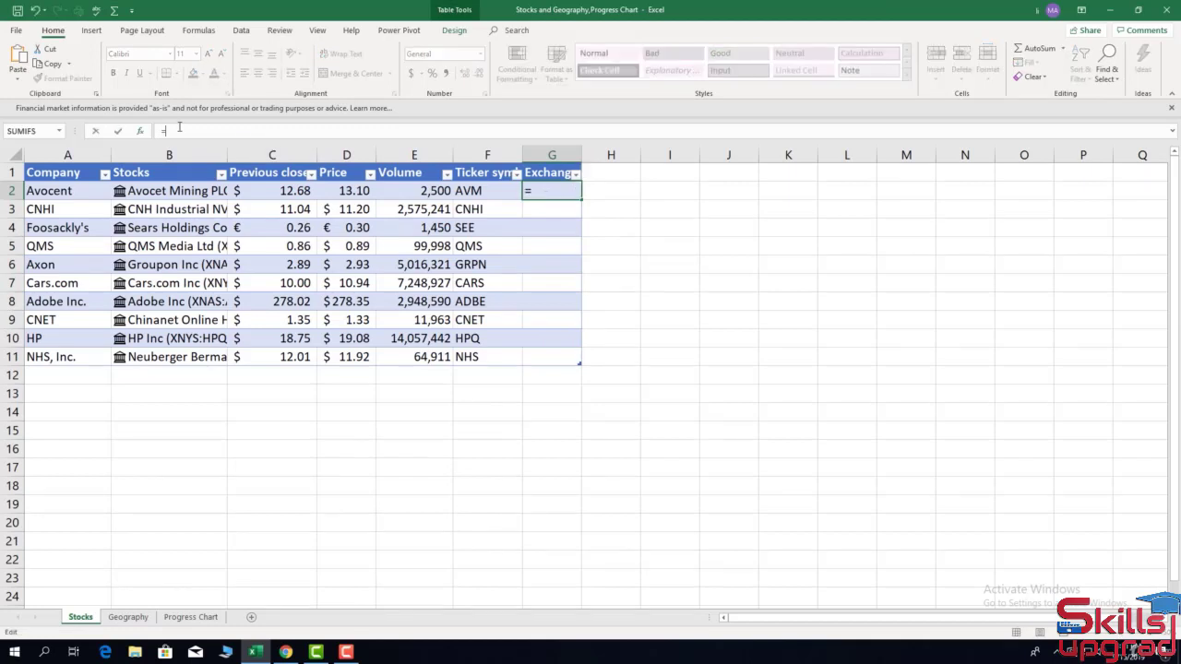
pyautogui.write('FI')
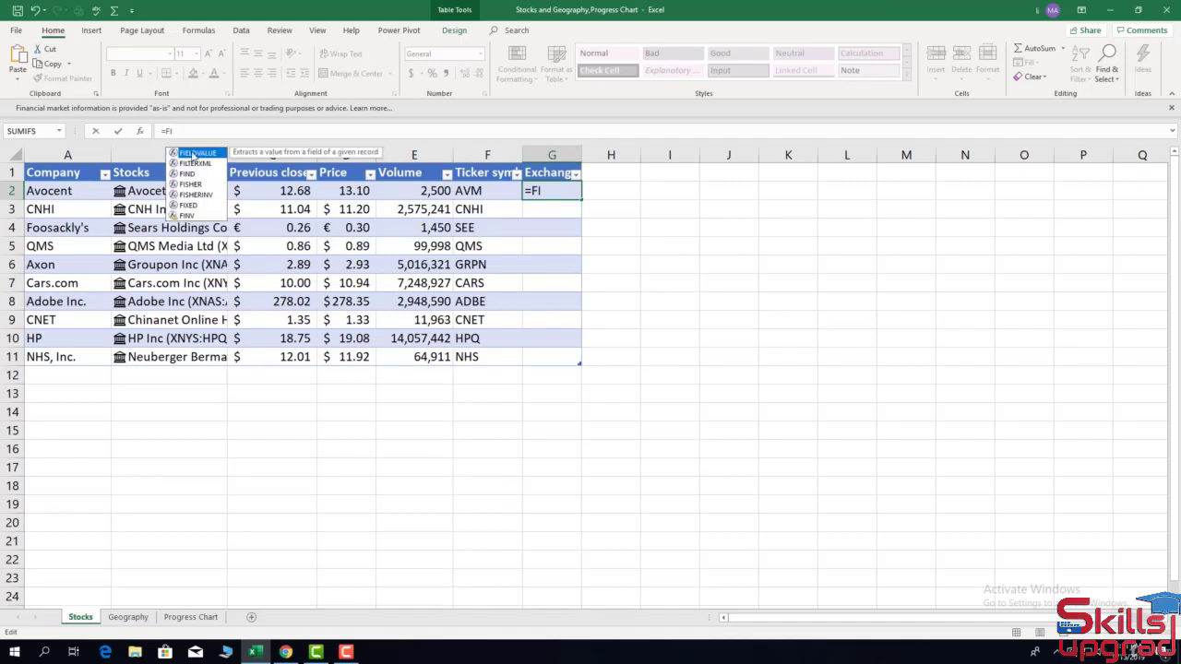
pyautogui.doubleClick(192, 153)
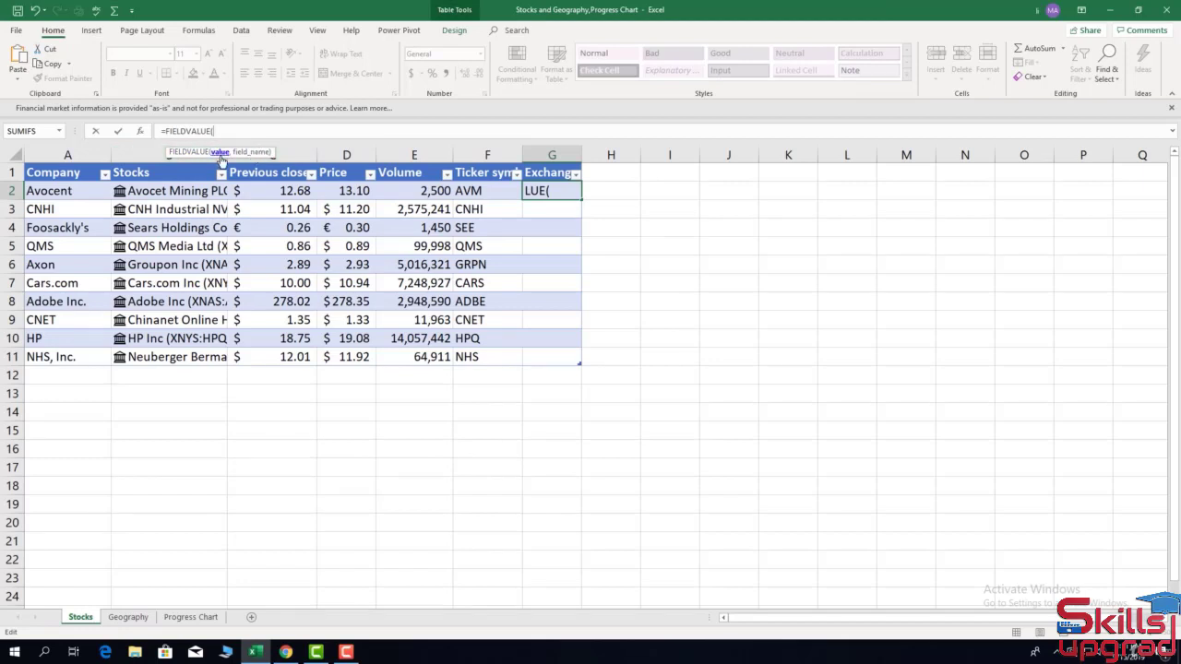
pyautogui.click(181, 191)
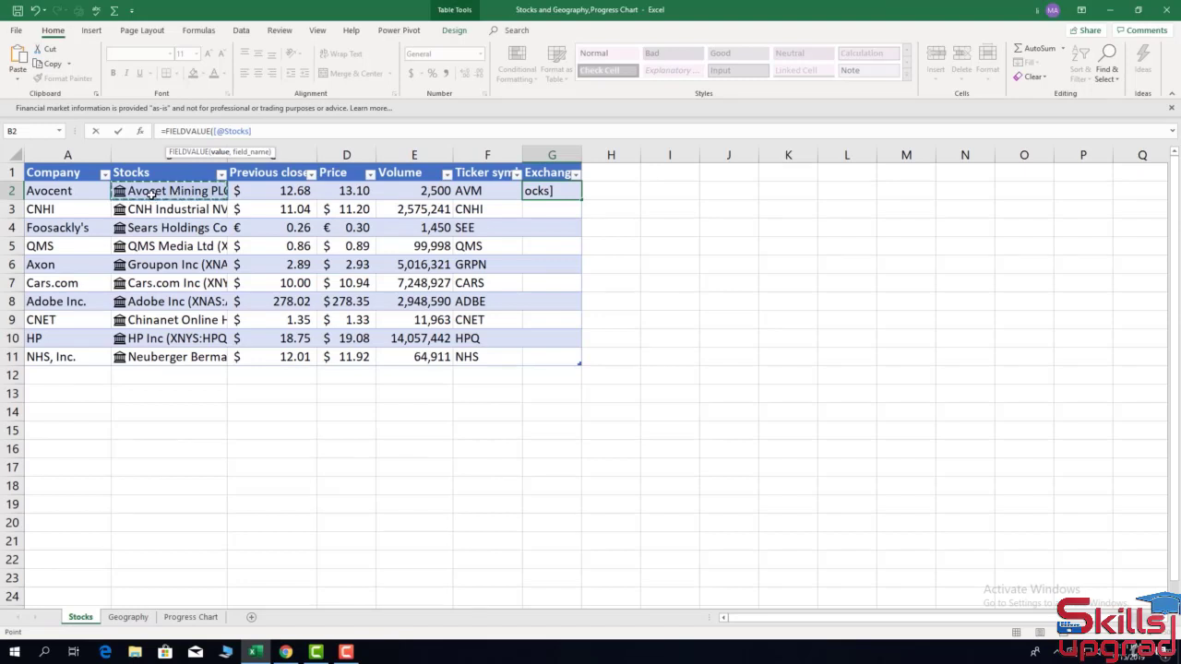
pyautogui.write(',')
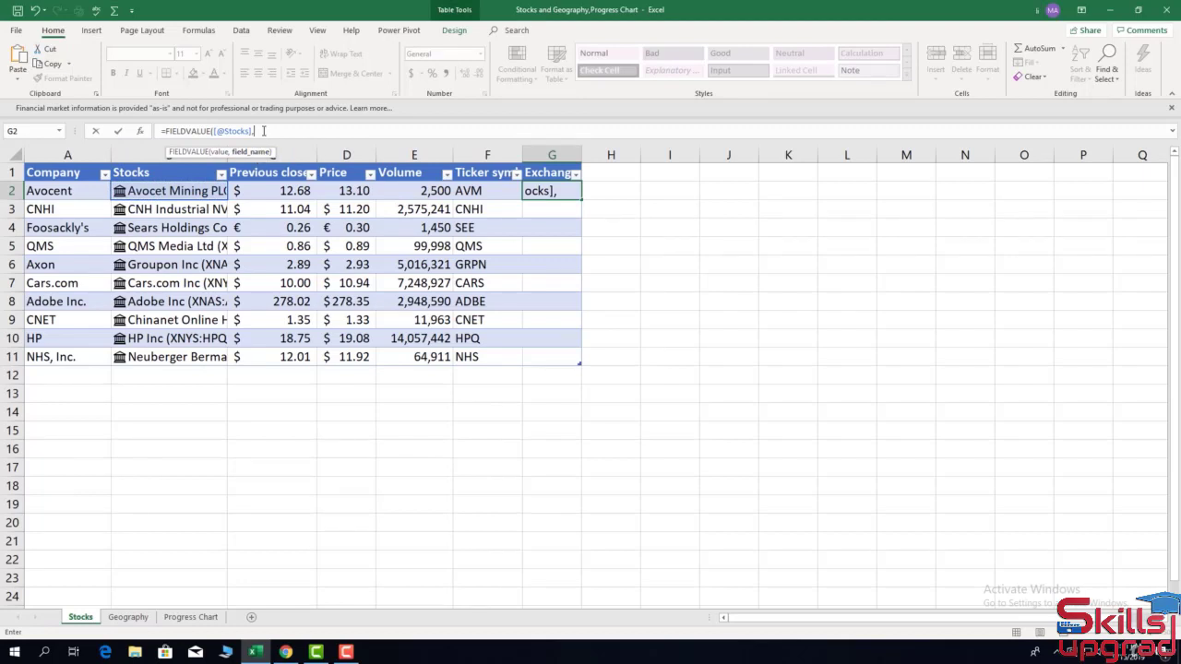
pyautogui.write('"exchange")')
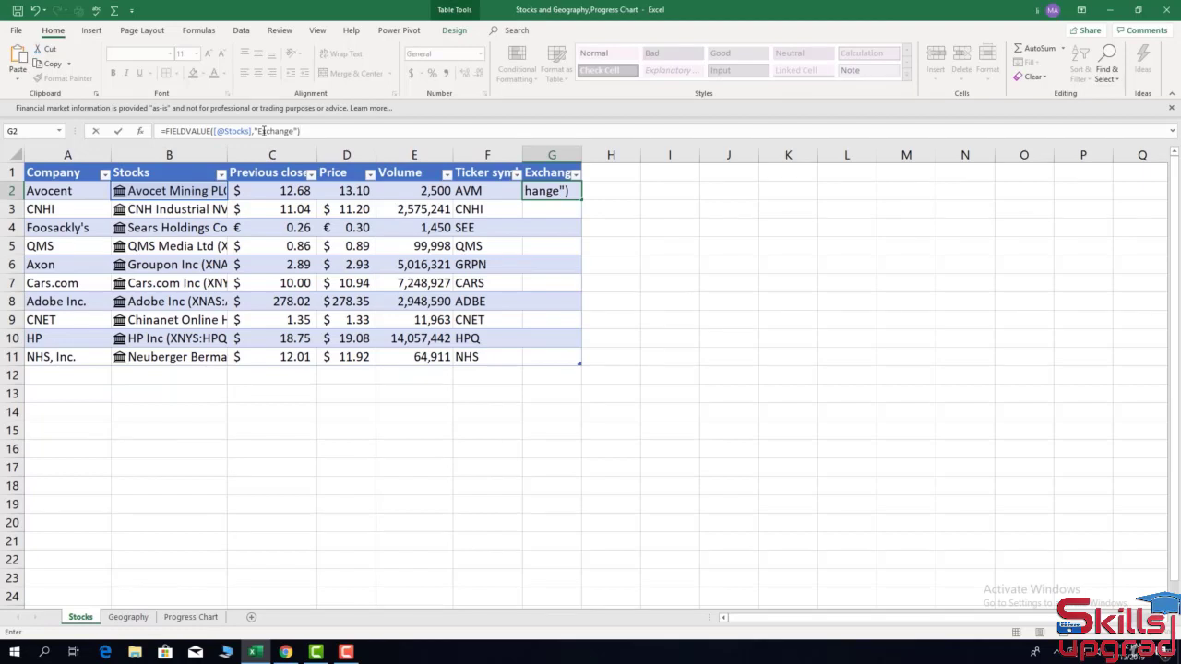
pyautogui.press('Return')
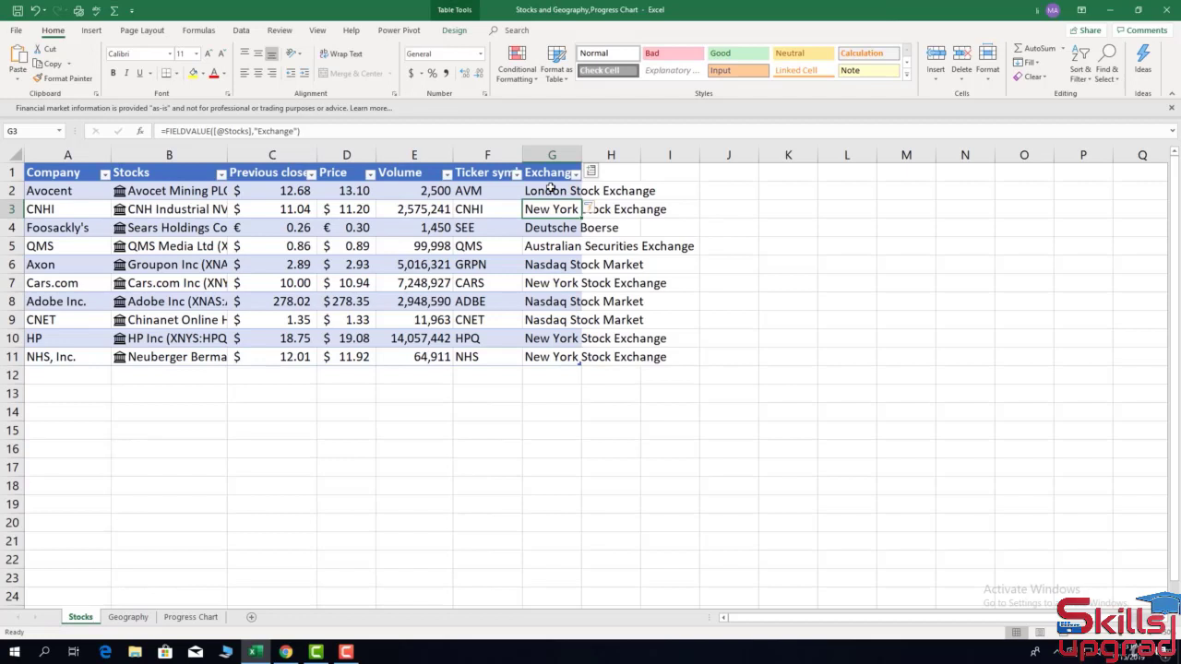
# - Check the formula in several Exchange cells and auto-fit the width of column G
pyautogui.click(560, 263)
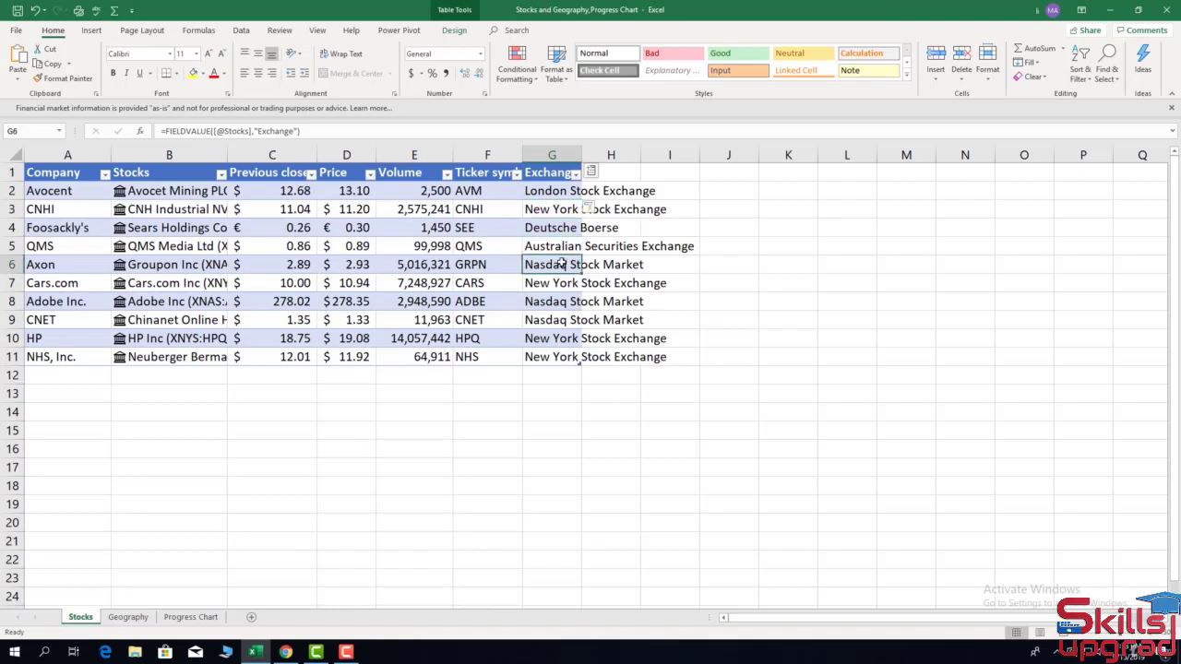
pyautogui.click(561, 301)
pyautogui.click(564, 351)
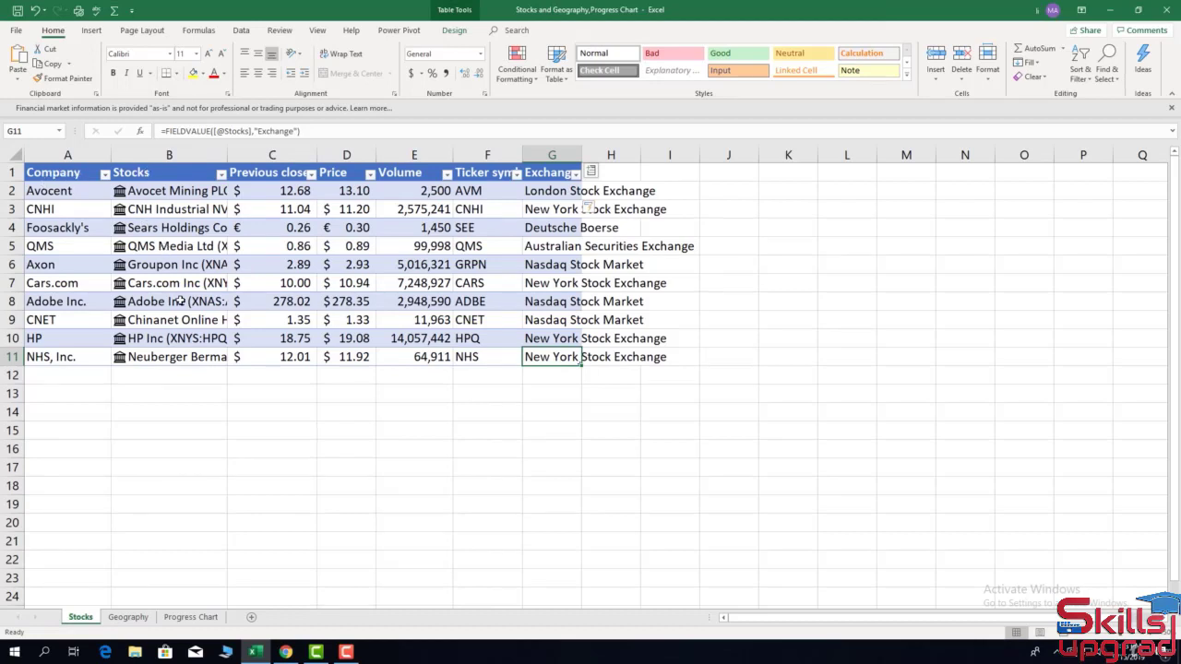
pyautogui.doubleClick(581, 153)
pyautogui.click(581, 152)
# - Open the Geography sheet, and switch to Chrome to search the web for "List of world countries"
pyautogui.click(120, 618)
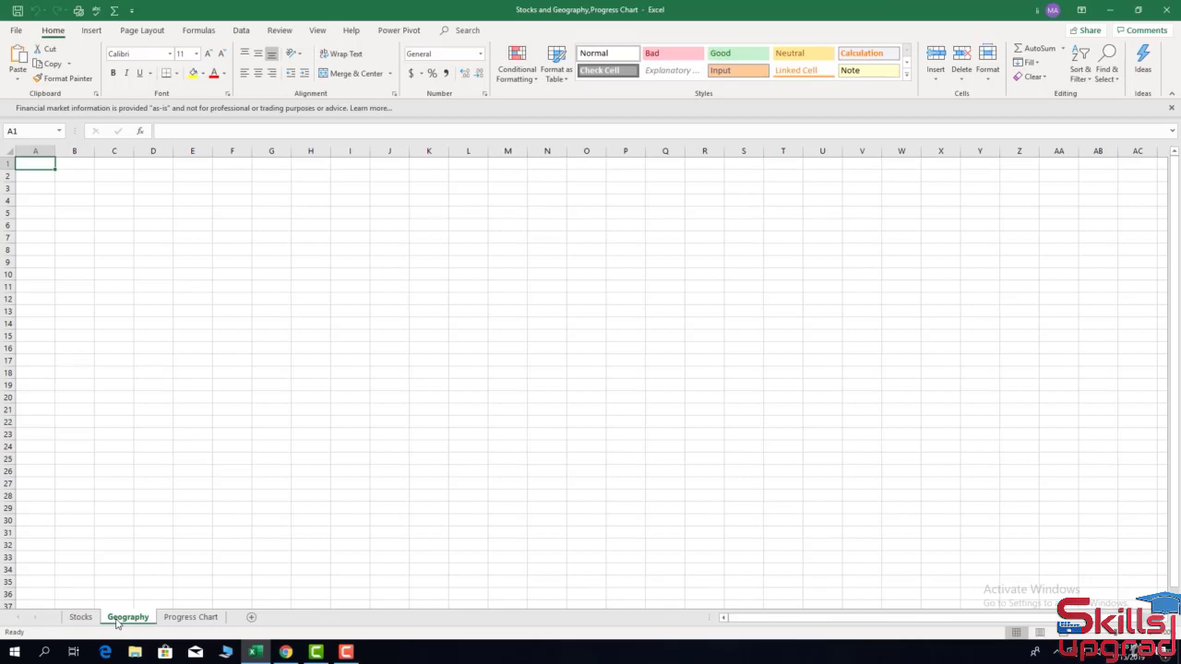
pyautogui.click(286, 652)
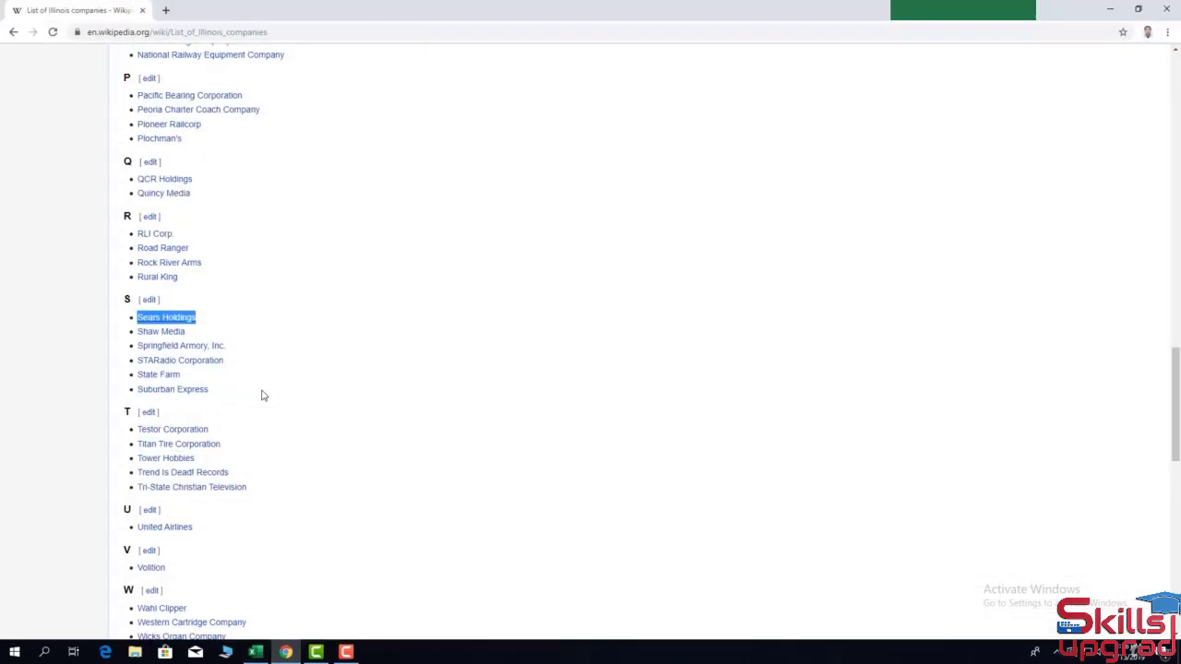
pyautogui.click(146, 31)
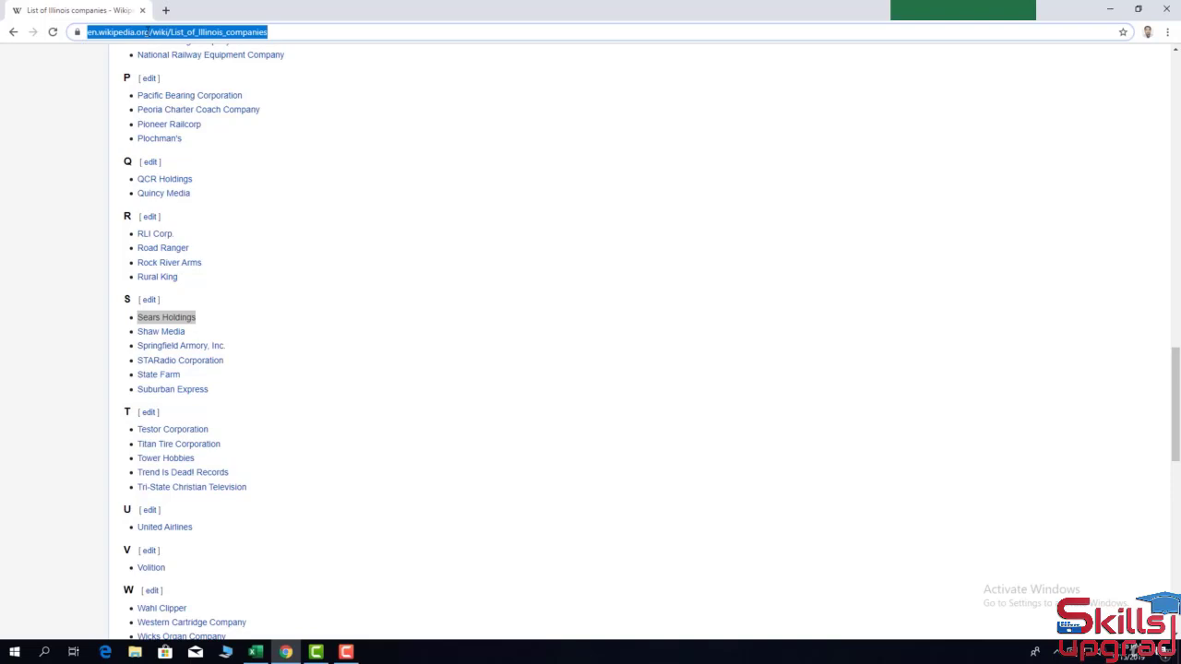
pyautogui.write('List of world countries')
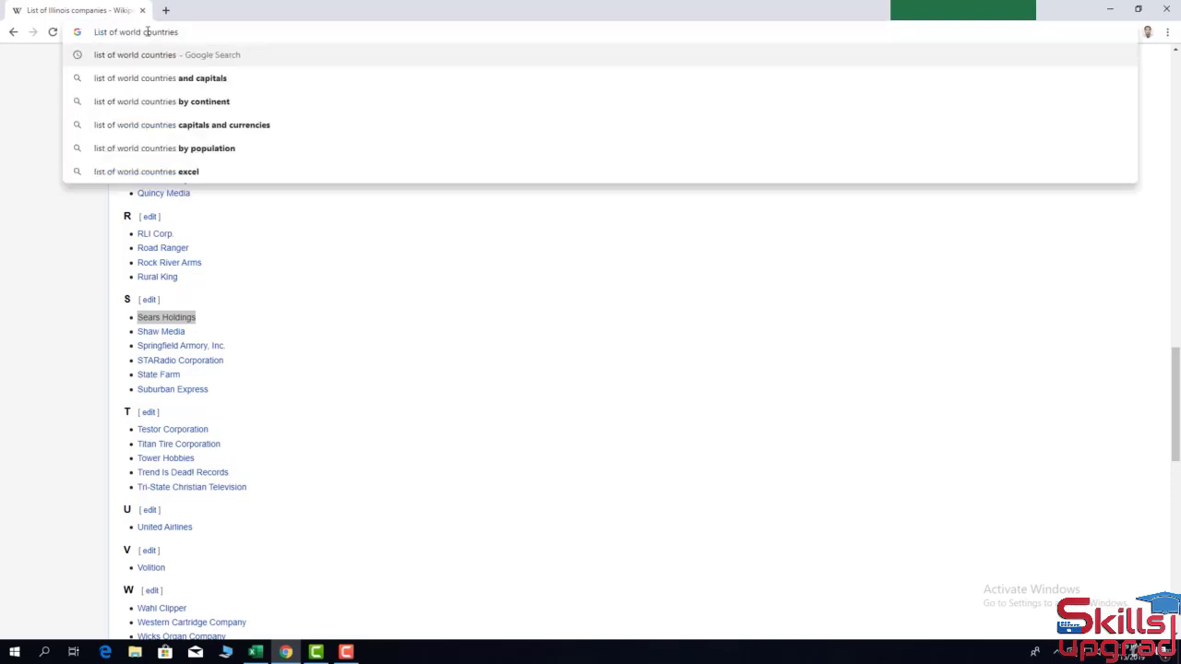
pyautogui.press('Return')
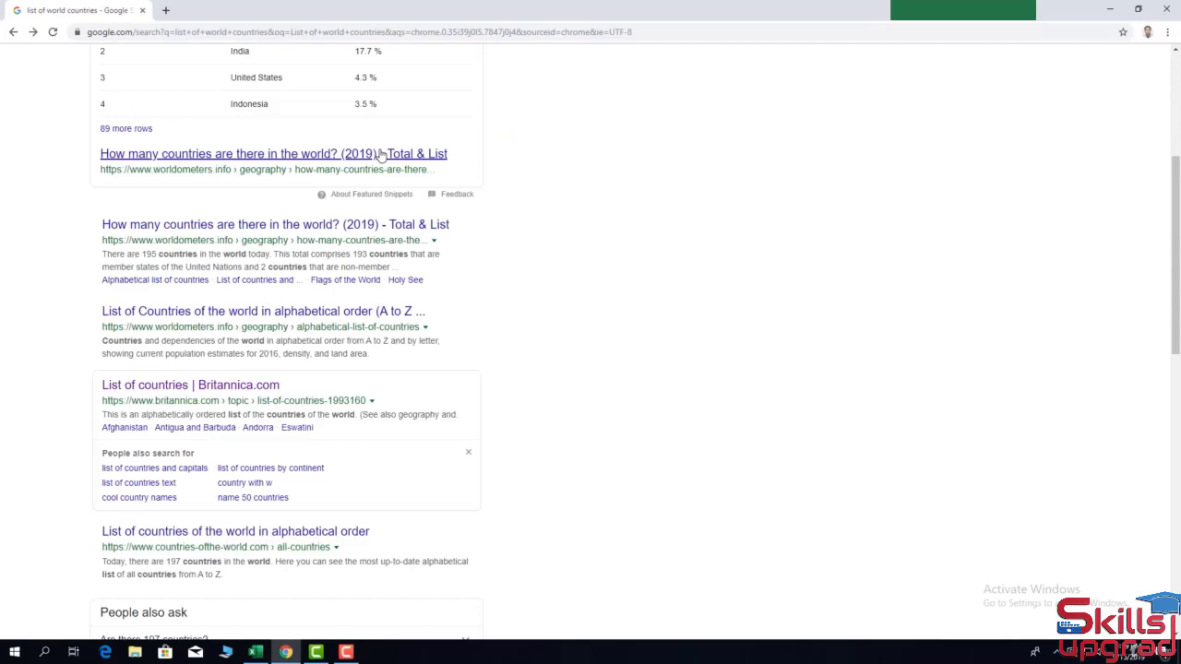
# - Open the Worldometers result on how many countries there are and copy its full countries table, including the headers
pyautogui.click(381, 155)
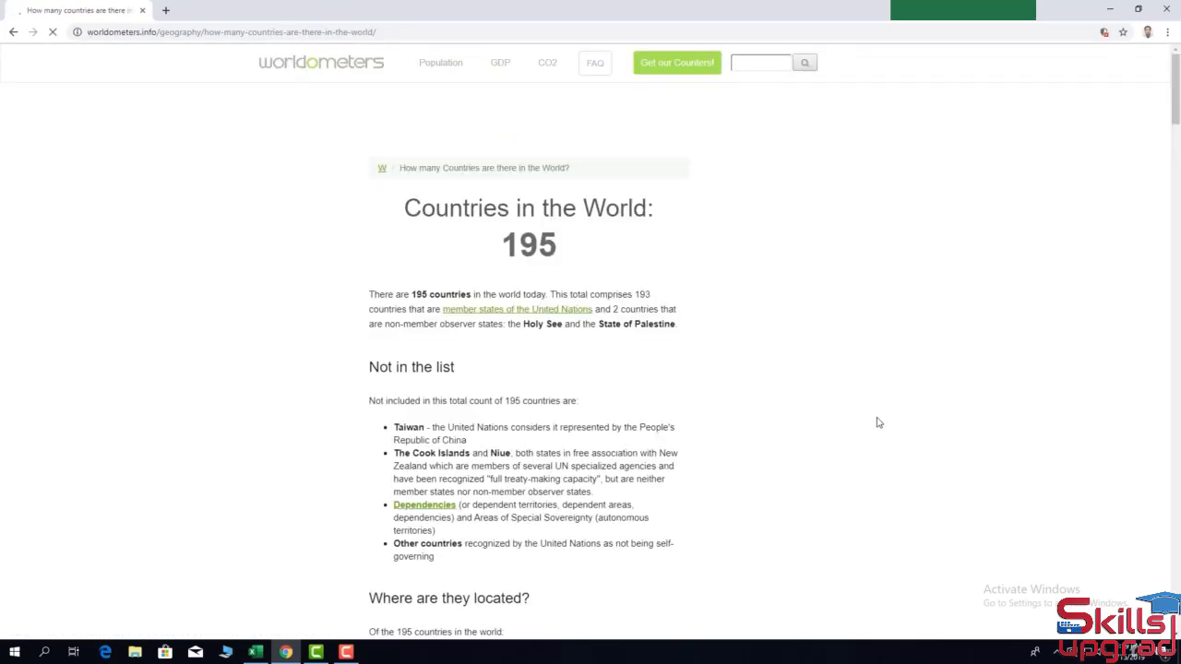
pyautogui.scroll(-6, 848, 477)
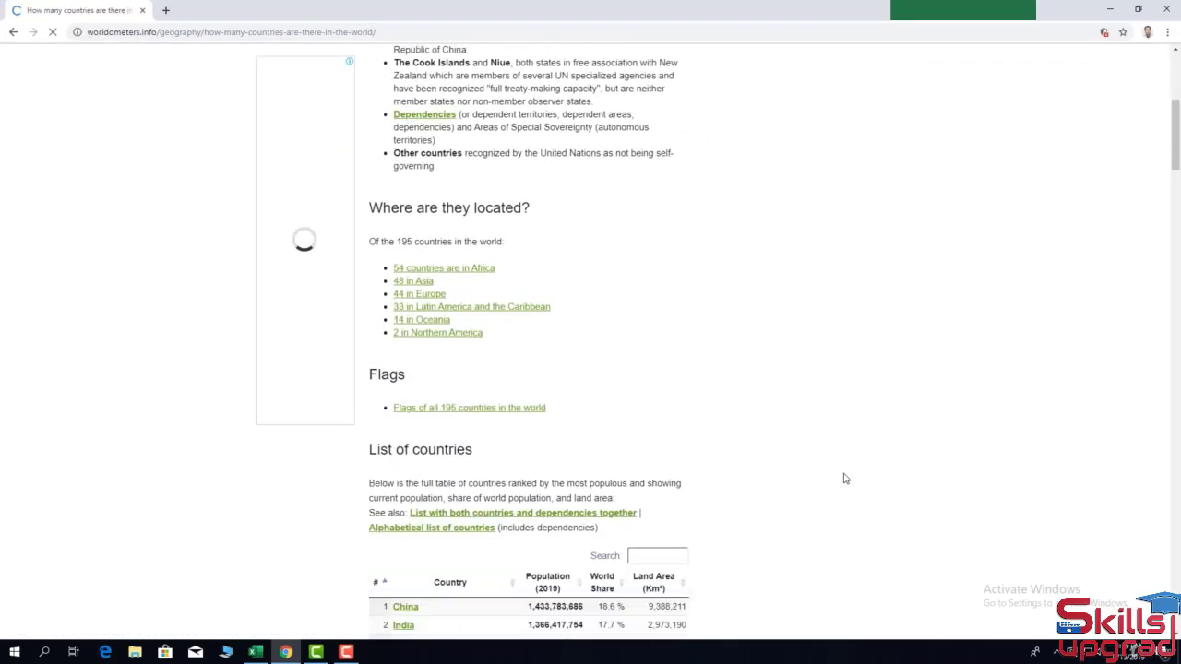
pyautogui.scroll(-2, 844, 479)
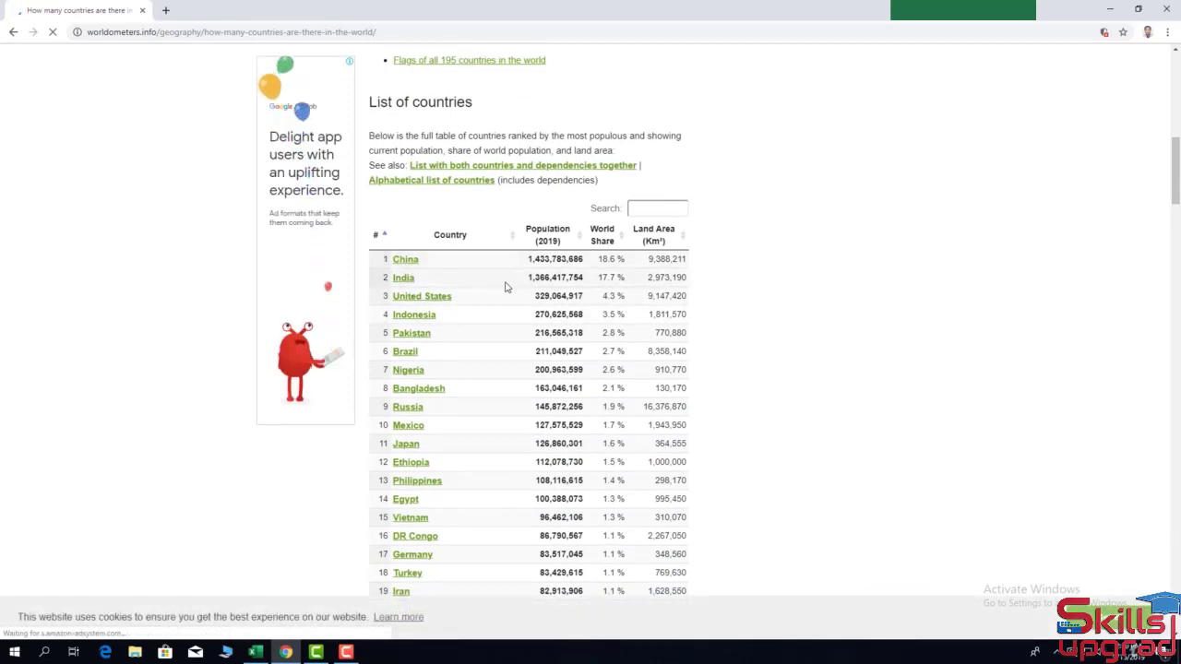
pyautogui.moveTo(360, 263); pyautogui.dragTo(694, 72)
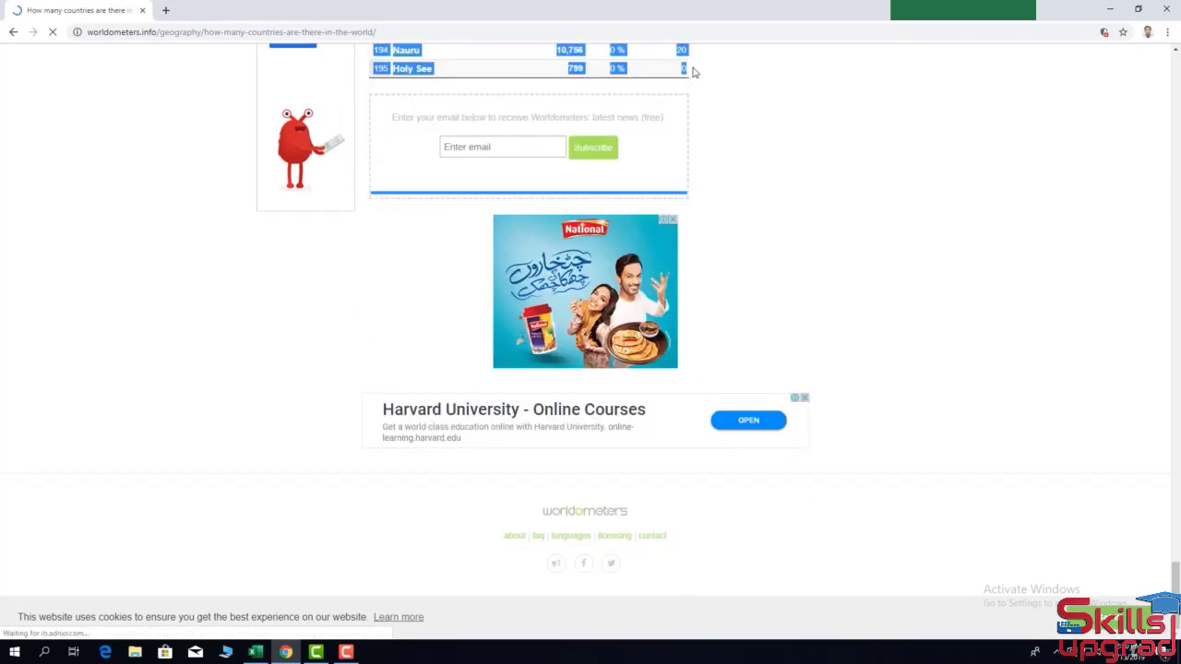
pyautogui.rightClick(625, 73)
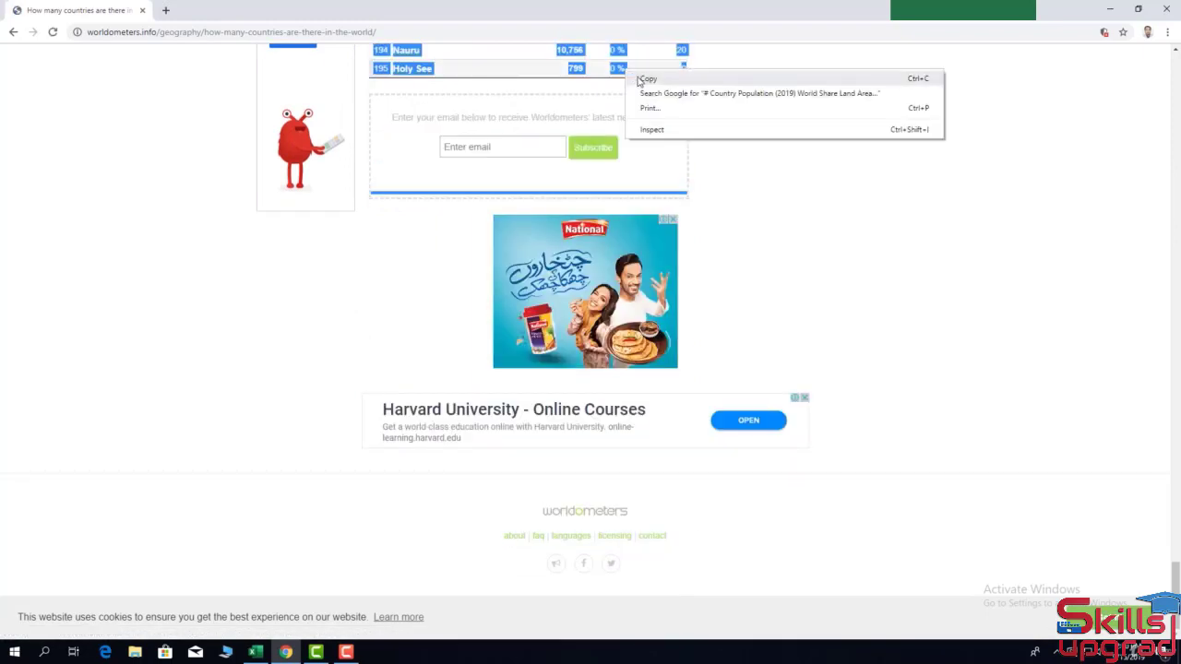
pyautogui.click(645, 79)
# - Switch to Excel and paste the copied countries table into the Geography sheet at A2, matching the destination formatting
pyautogui.click(256, 651)
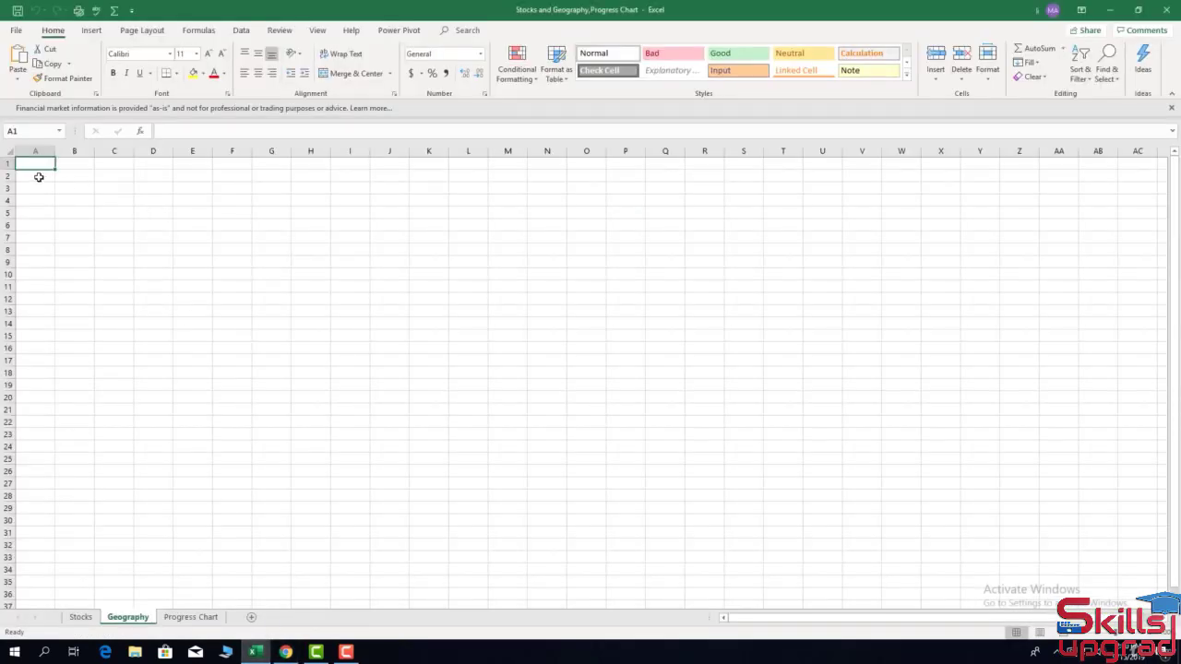
pyautogui.click(39, 177)
pyautogui.rightClick(38, 177)
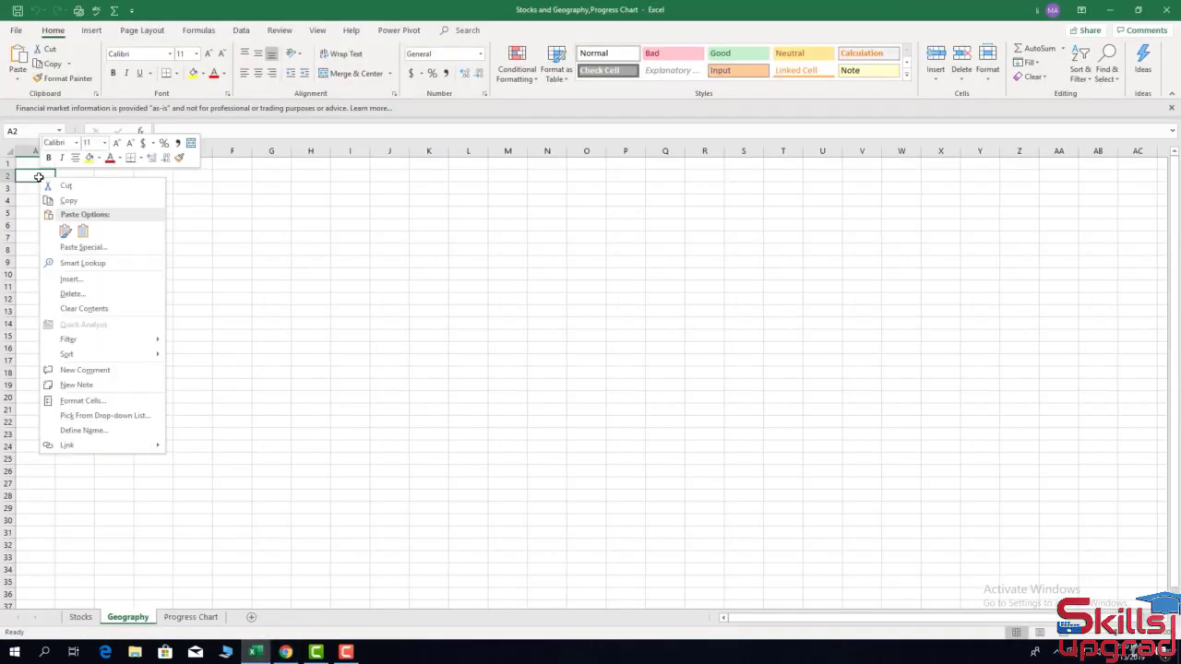
pyautogui.click(82, 232)
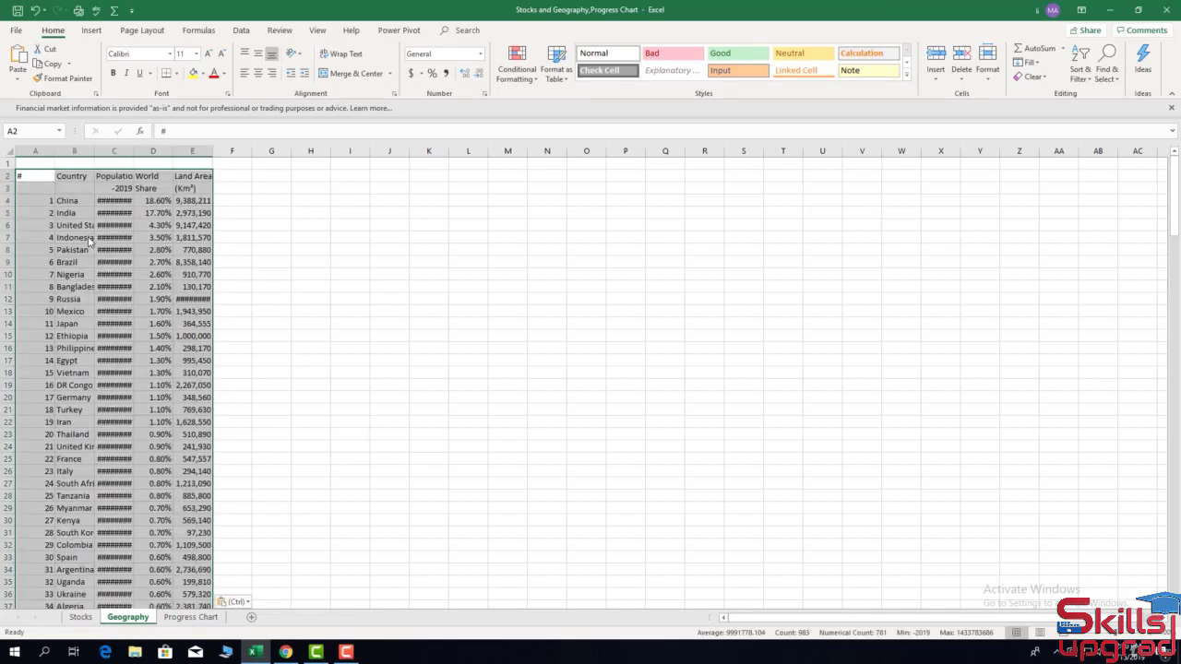
# - Enter the header Country in A1 and delete the pasted header rows 2 and 3
pyautogui.click(25, 164)
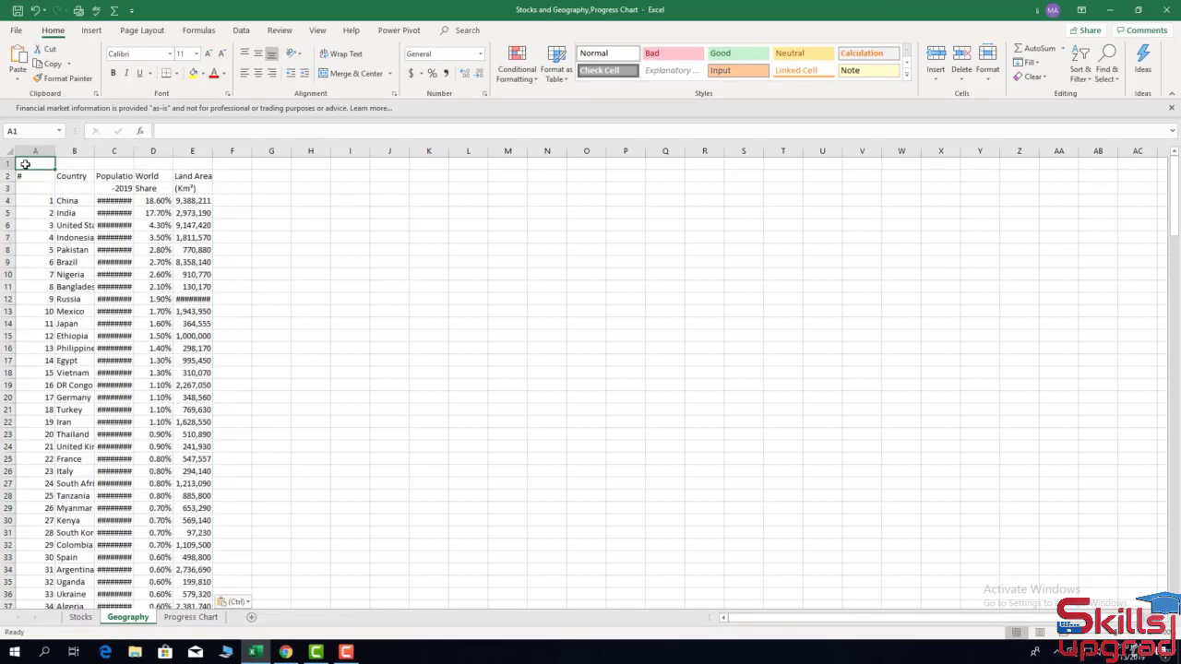
pyautogui.write('Cou')
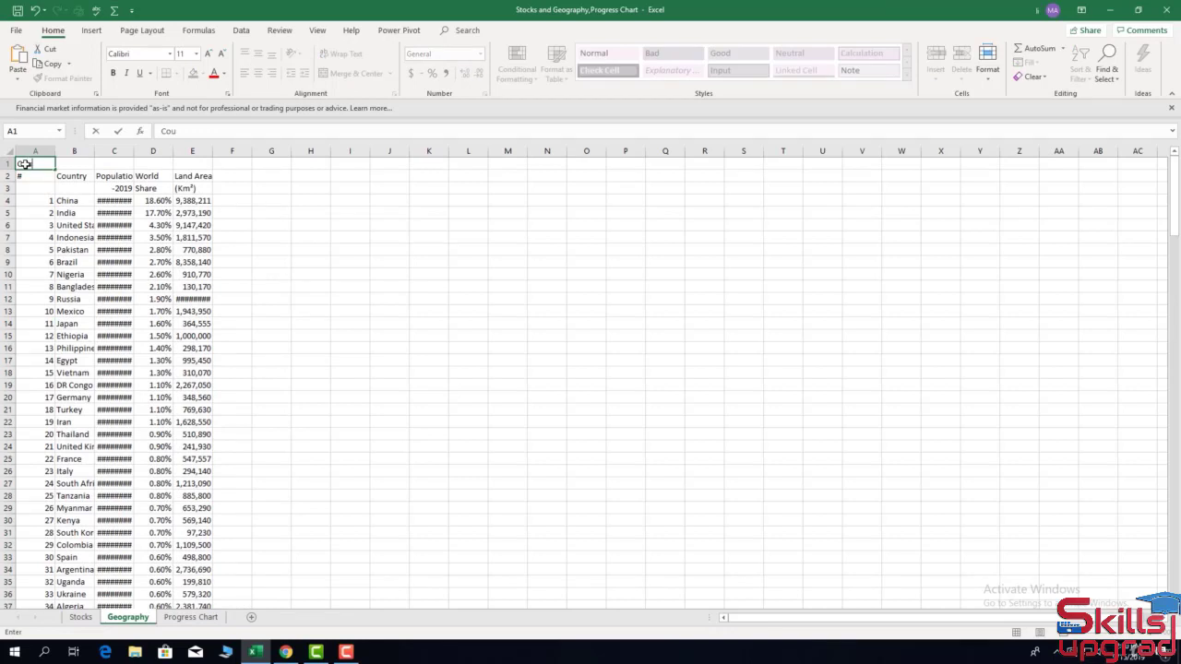
pyautogui.write('ntry')
pyautogui.press('Return')
pyautogui.moveTo(7, 176)
pyautogui.mouseDown()
pyautogui.moveTo(8, 201)
pyautogui.moveTo(7, 190)
pyautogui.mouseUp()
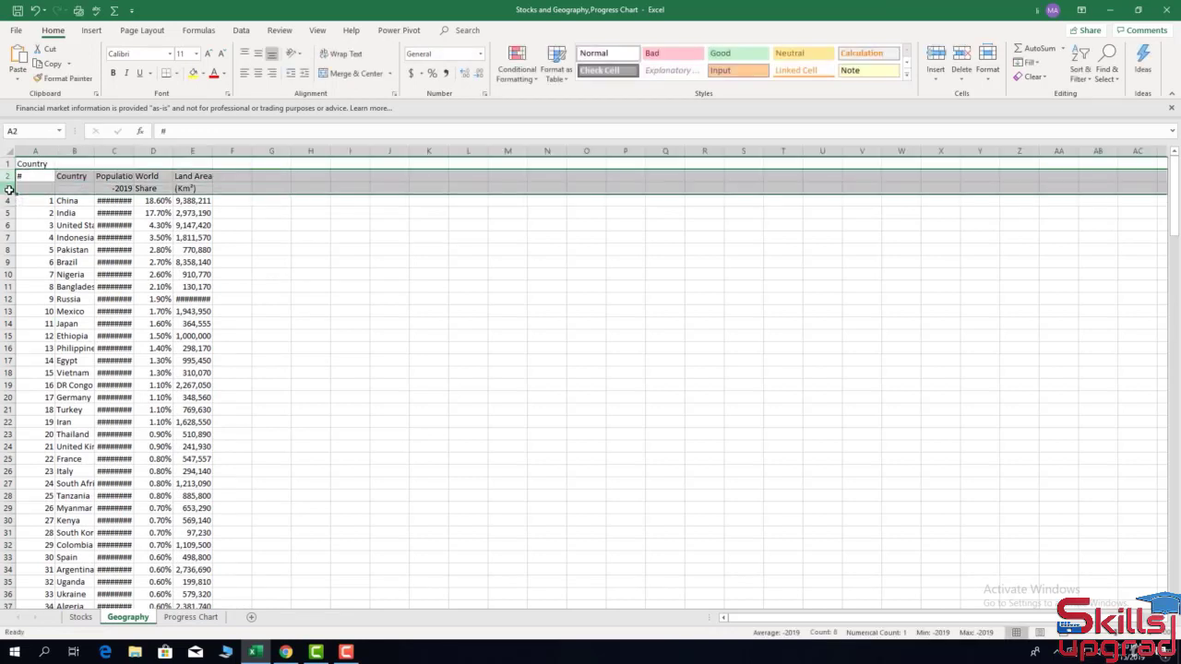
pyautogui.click(963, 81)
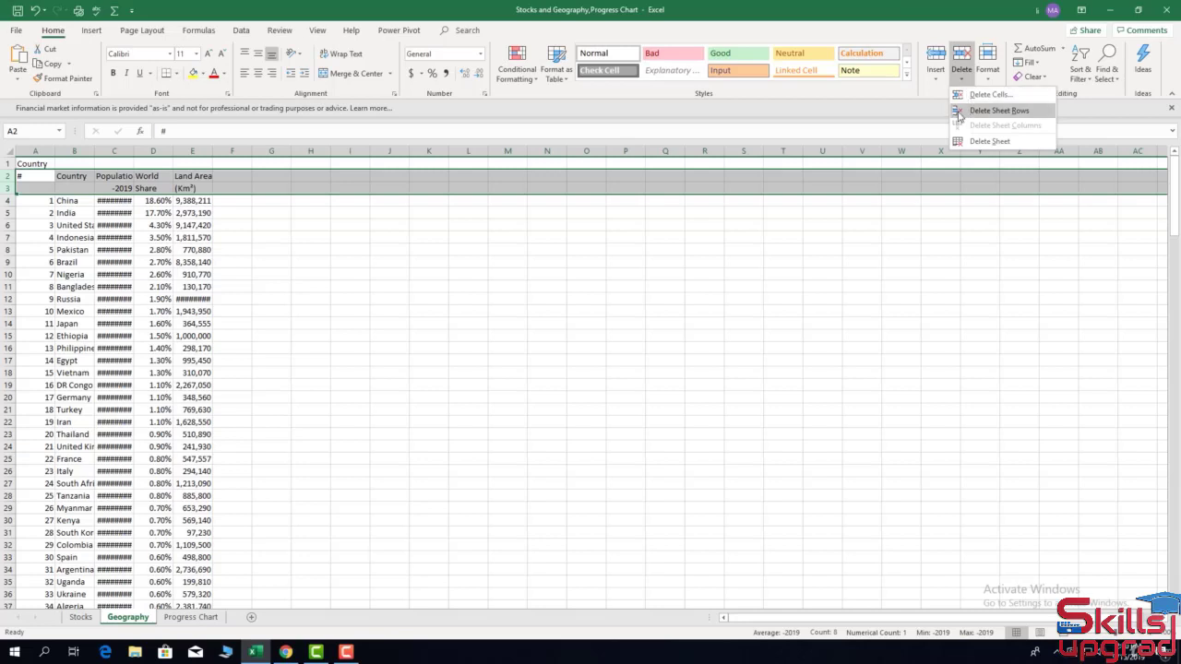
pyautogui.click(960, 112)
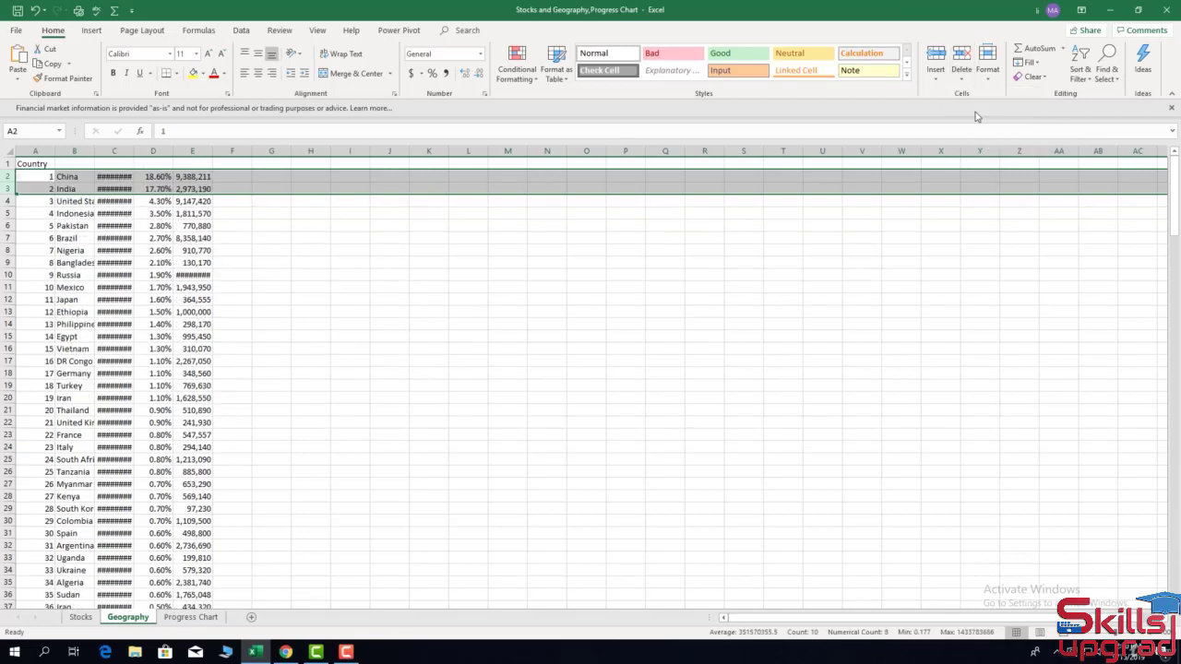
# - Clear the ranking numbers in A2:A196 and delete the population, world share and land area columns C to E
pyautogui.click(35, 175)
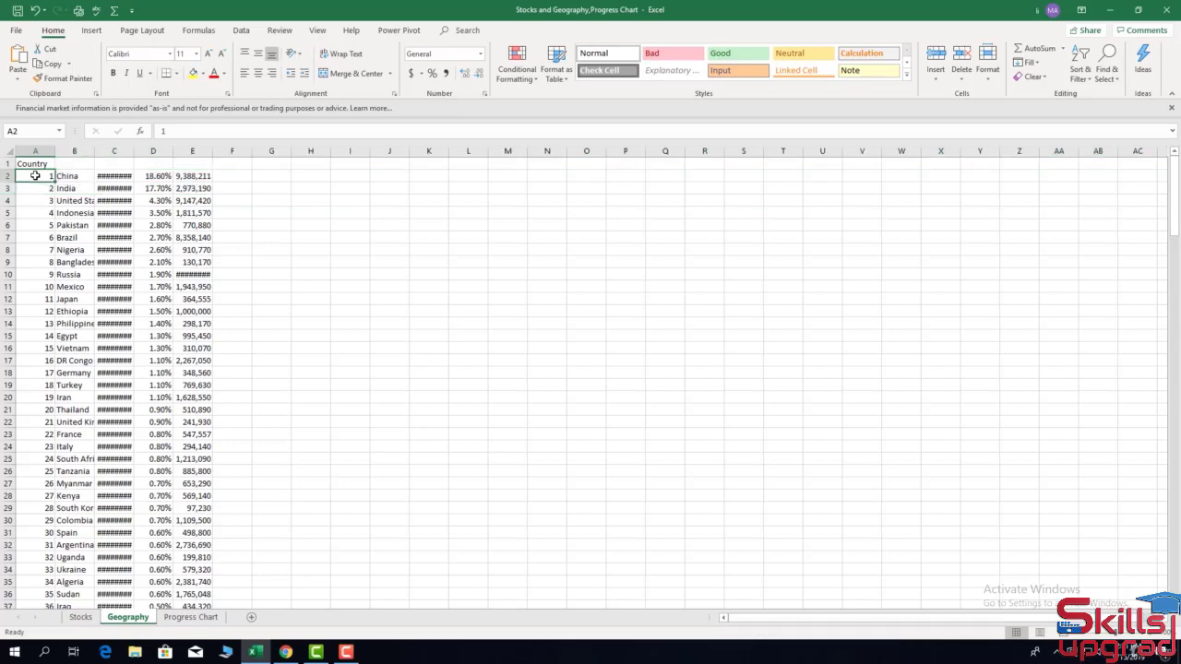
pyautogui.hotkey('ctrl', 'shift', 'Down')
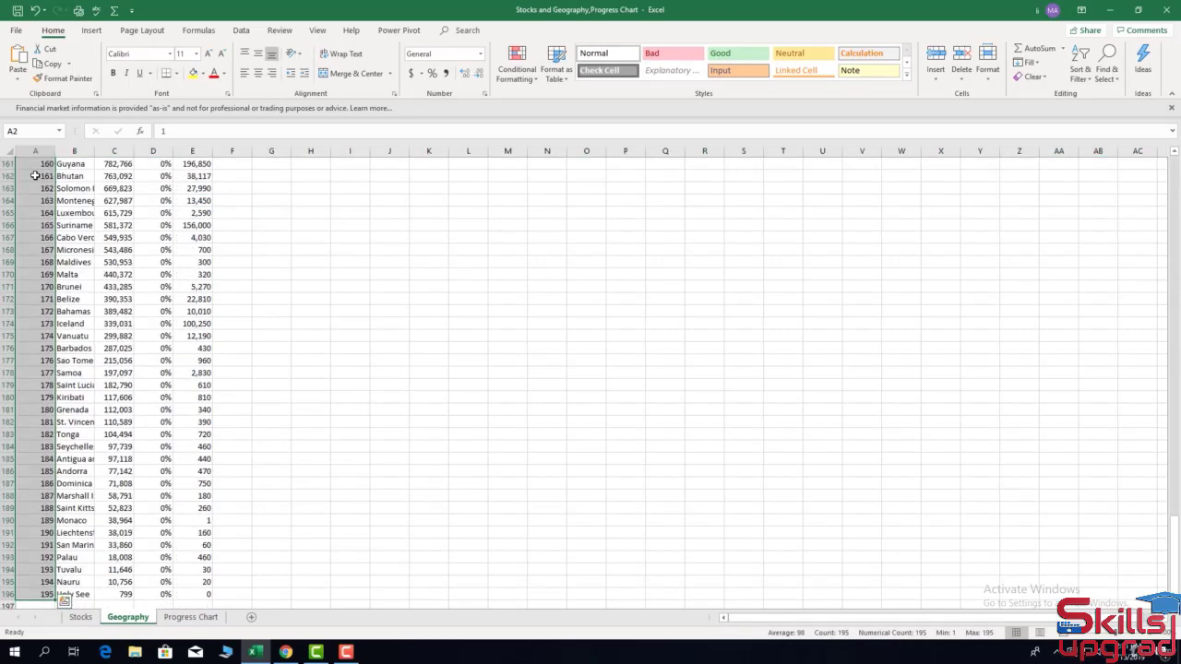
pyautogui.press('Delete')
pyautogui.hotkey('ctrl', 'BackSpace')
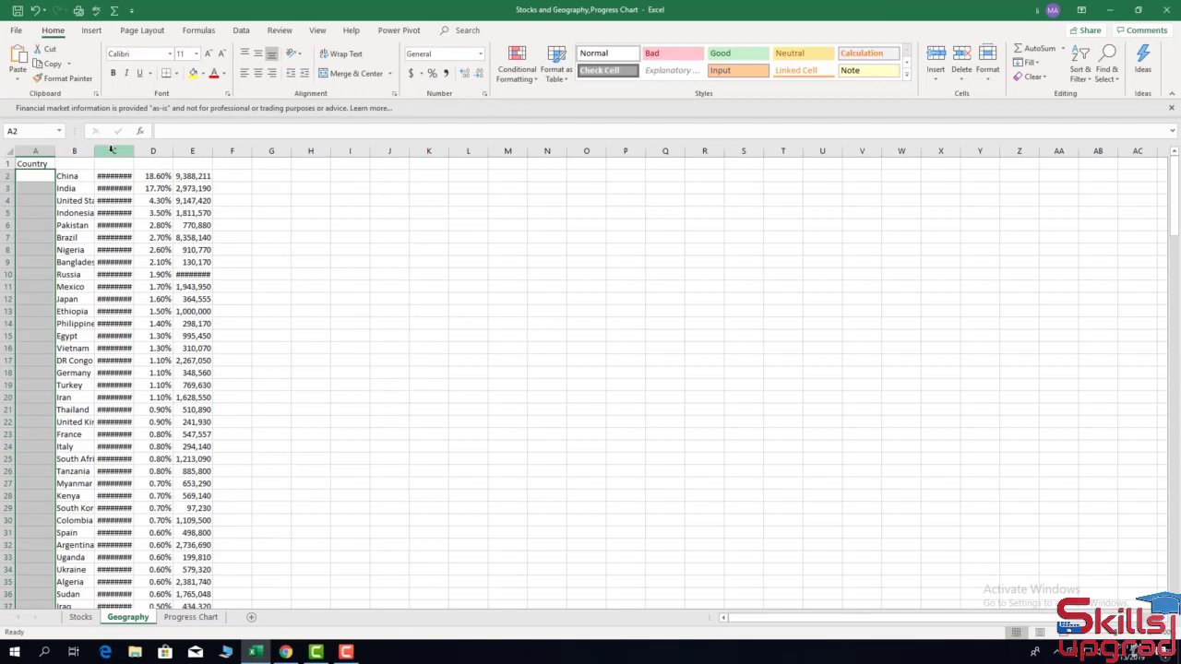
pyautogui.moveTo(111, 149); pyautogui.dragTo(195, 150)
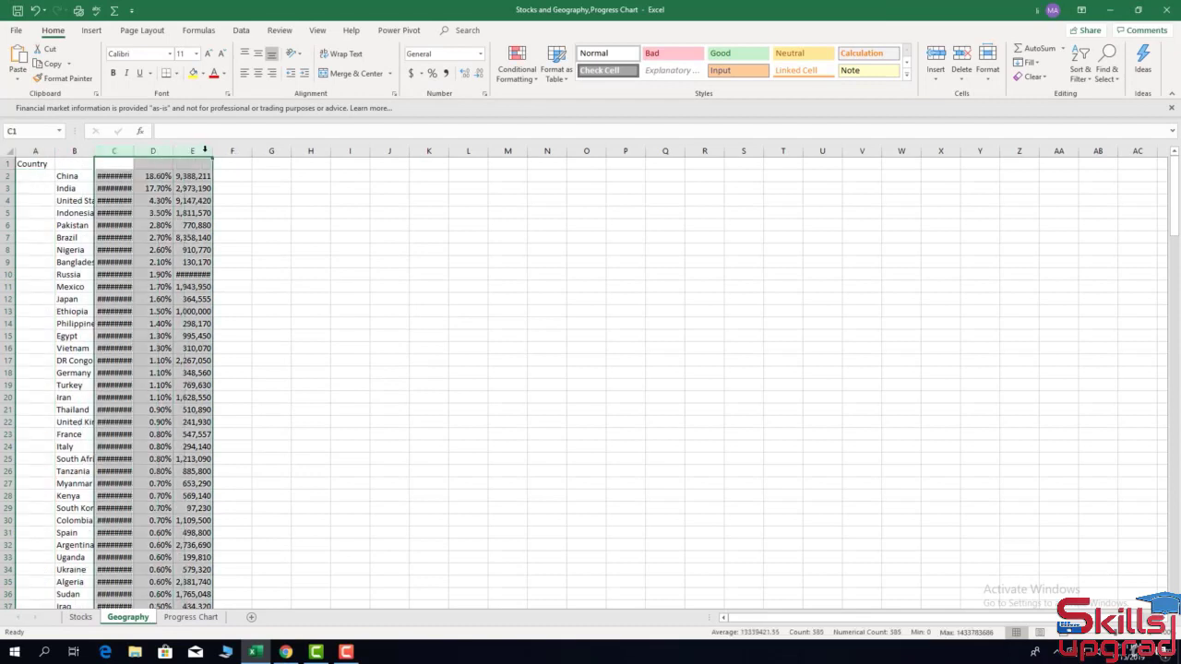
pyautogui.click(961, 79)
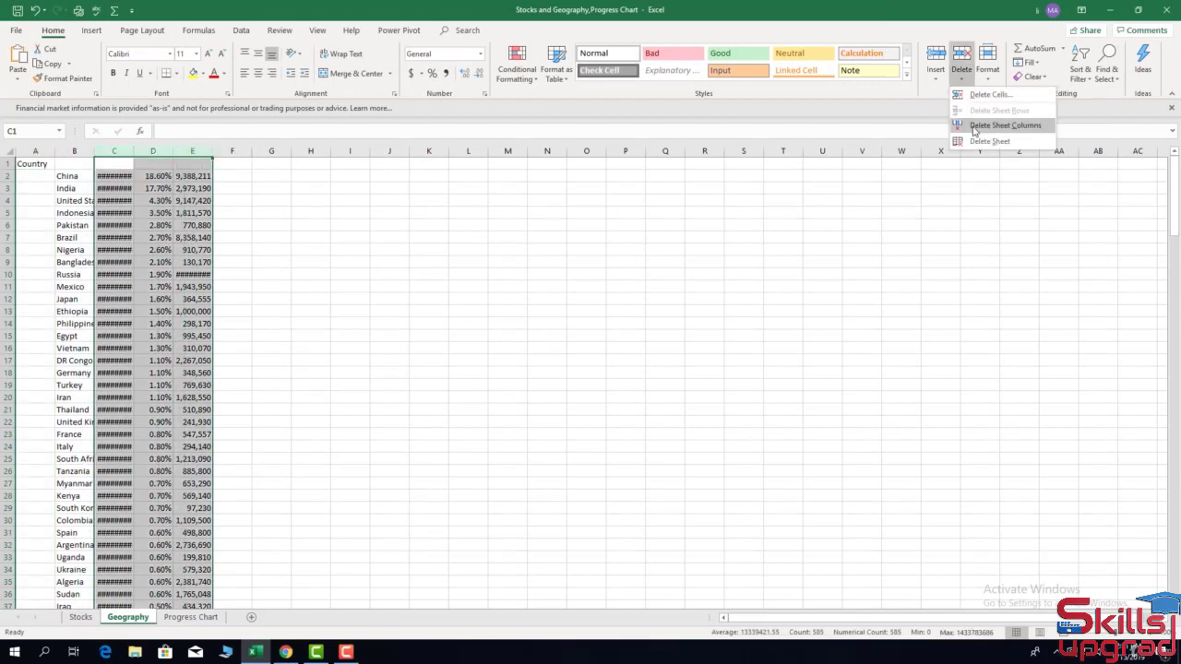
pyautogui.click(973, 131)
# - Move the whole list of country names from column B to column A, starting at A2 under the Country header
pyautogui.click(75, 176)
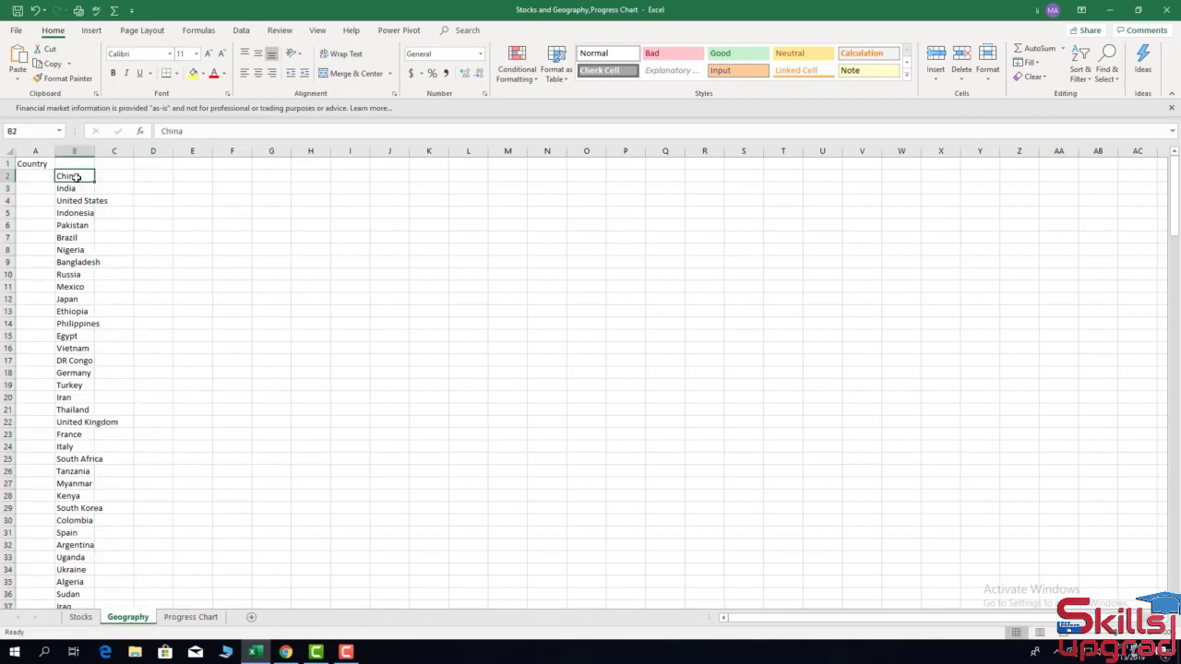
pyautogui.hotkey('ctrl', 'shift', 'Down')
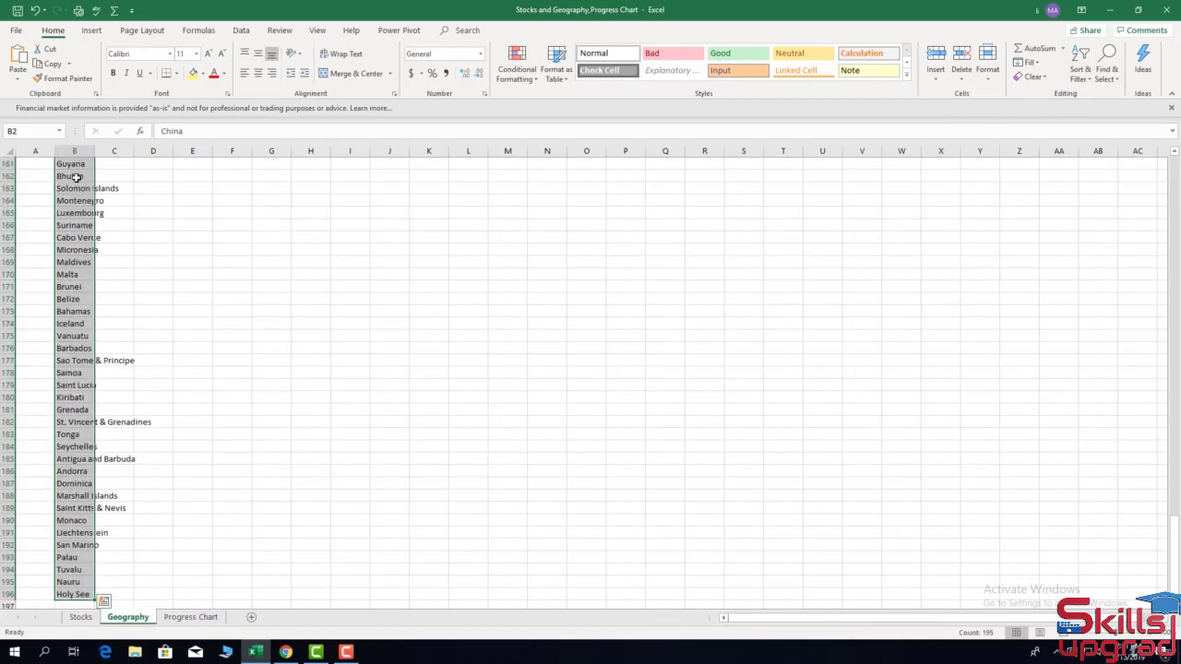
pyautogui.click(1175, 174)
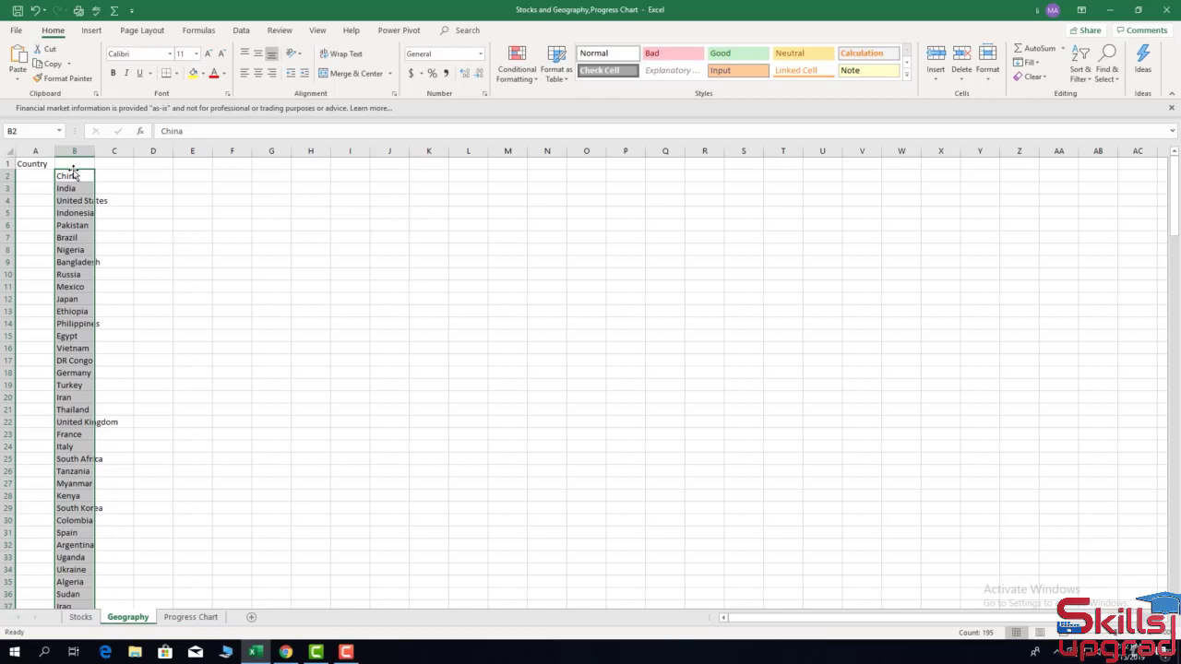
pyautogui.moveTo(73, 172); pyautogui.dragTo(38, 179)
# - Convert the country list A1:A196 into a table with headers and auto-fit the width of column A
pyautogui.click(36, 164)
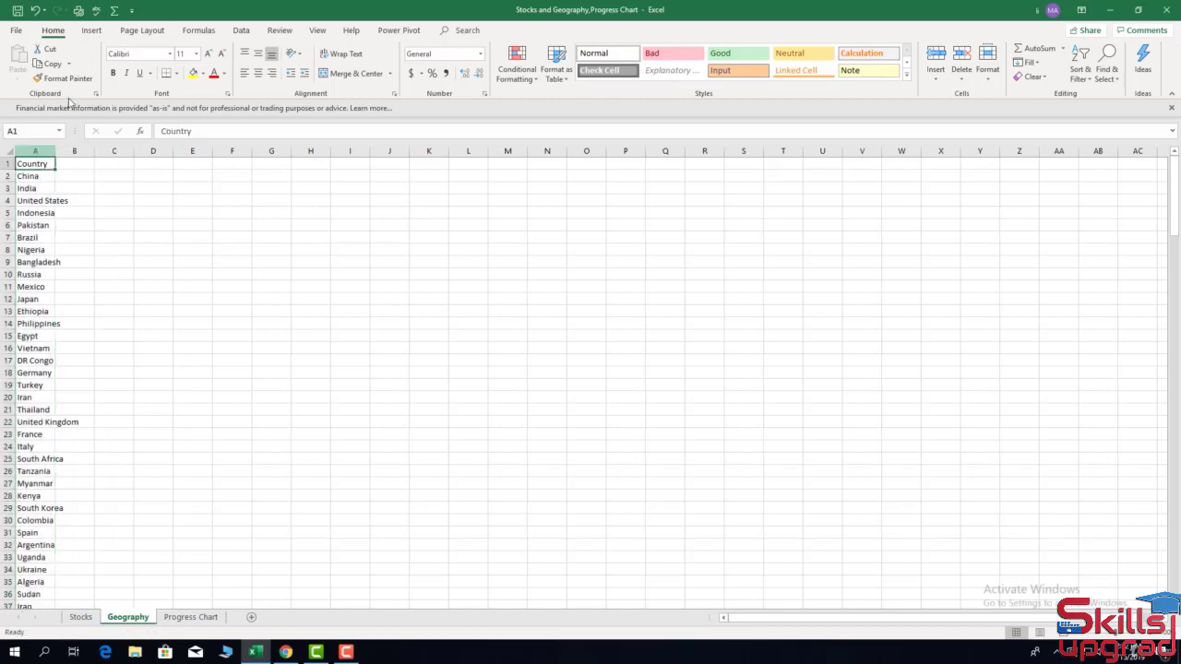
pyautogui.click(91, 31)
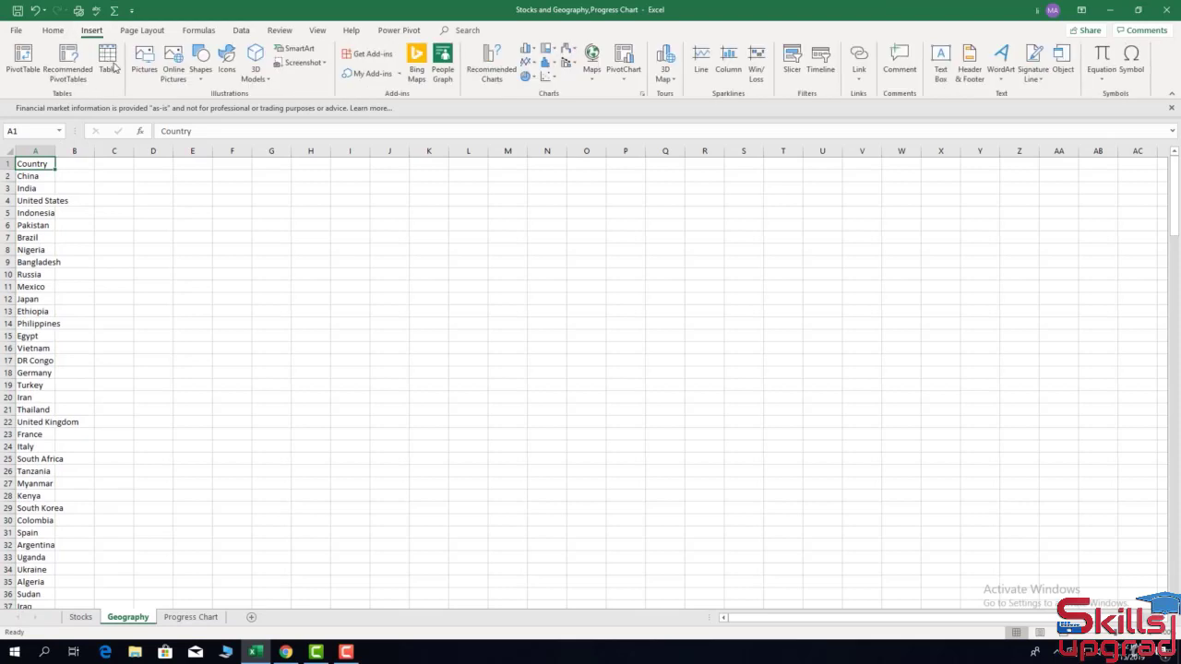
pyautogui.click(109, 63)
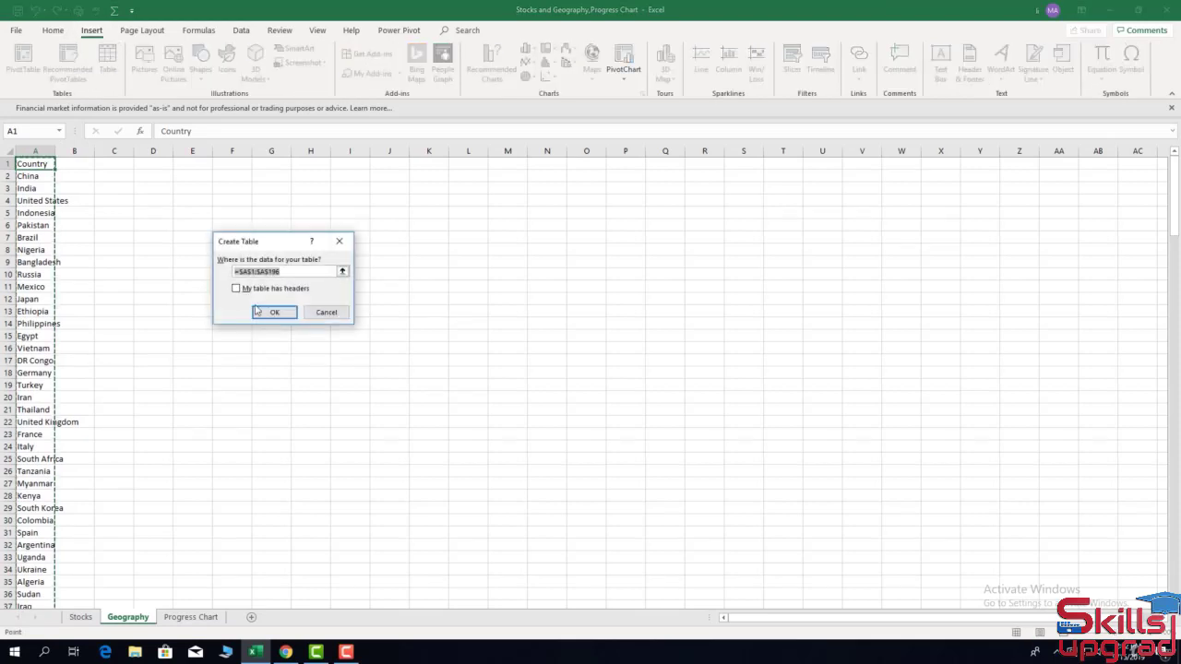
pyautogui.click(235, 288)
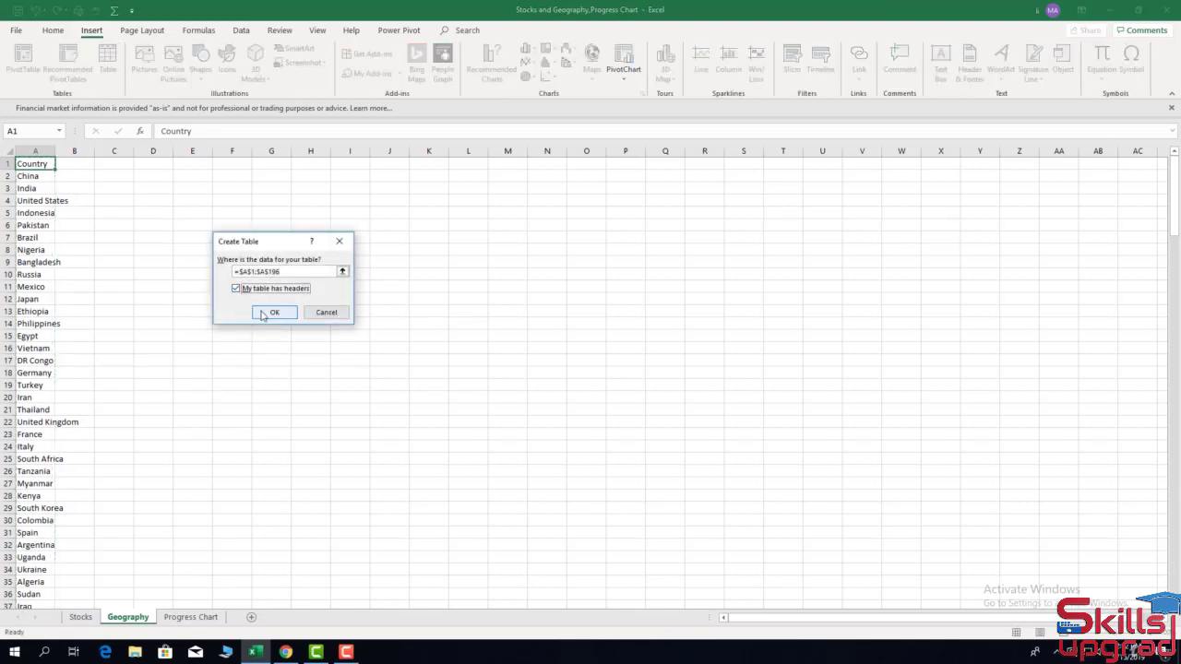
pyautogui.click(259, 311)
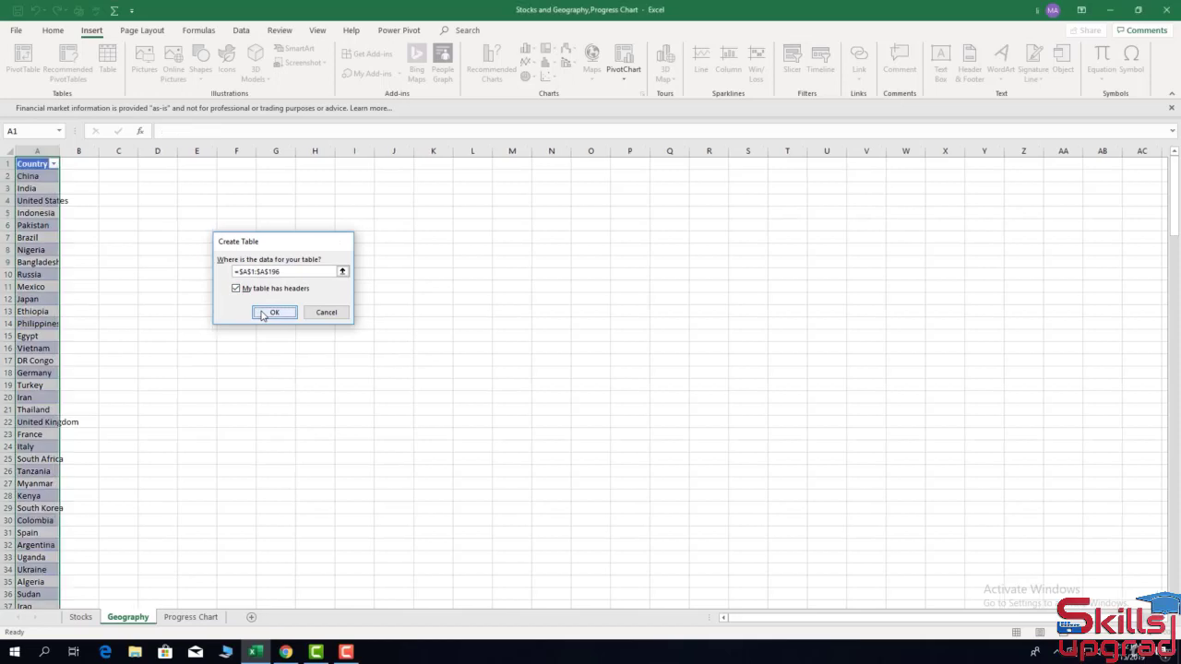
pyautogui.doubleClick(60, 151)
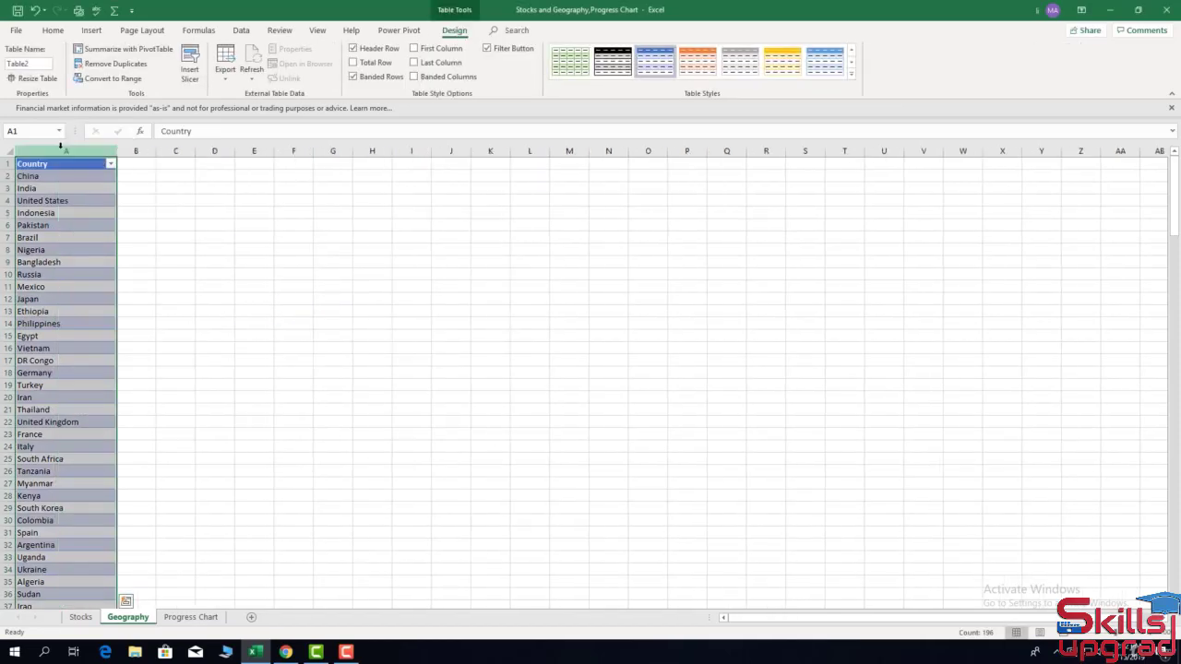
# - Convert all country names in A2:A196 to the Geography data type and dismiss the message about unlinked data
pyautogui.click(89, 189)
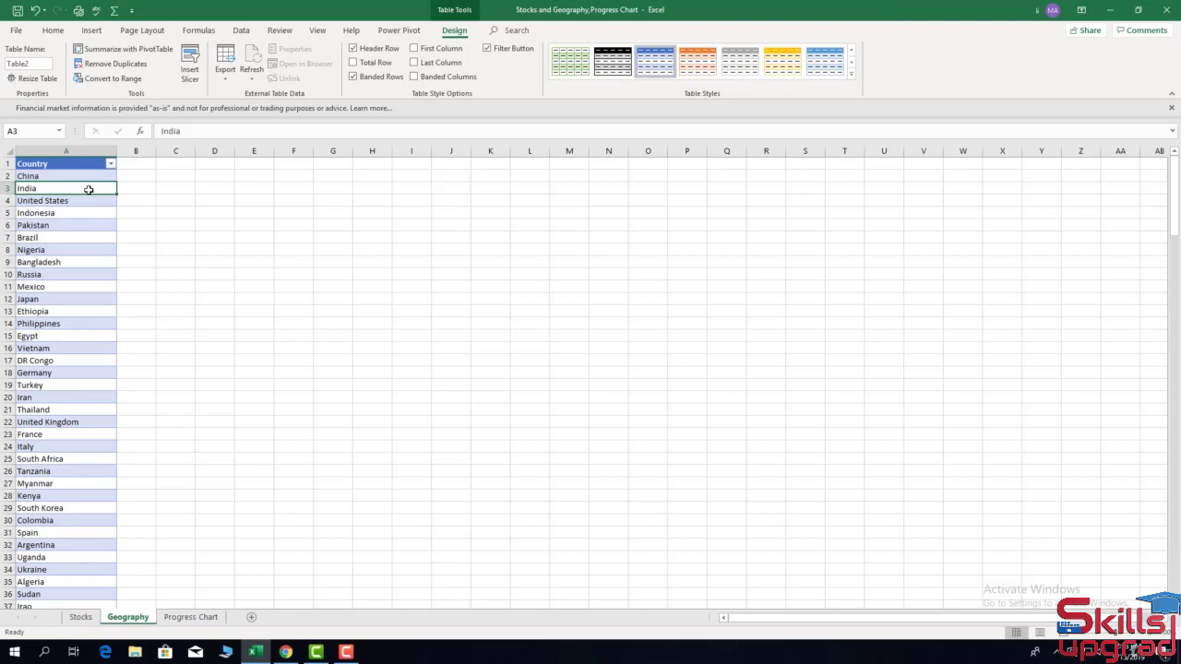
pyautogui.click(239, 31)
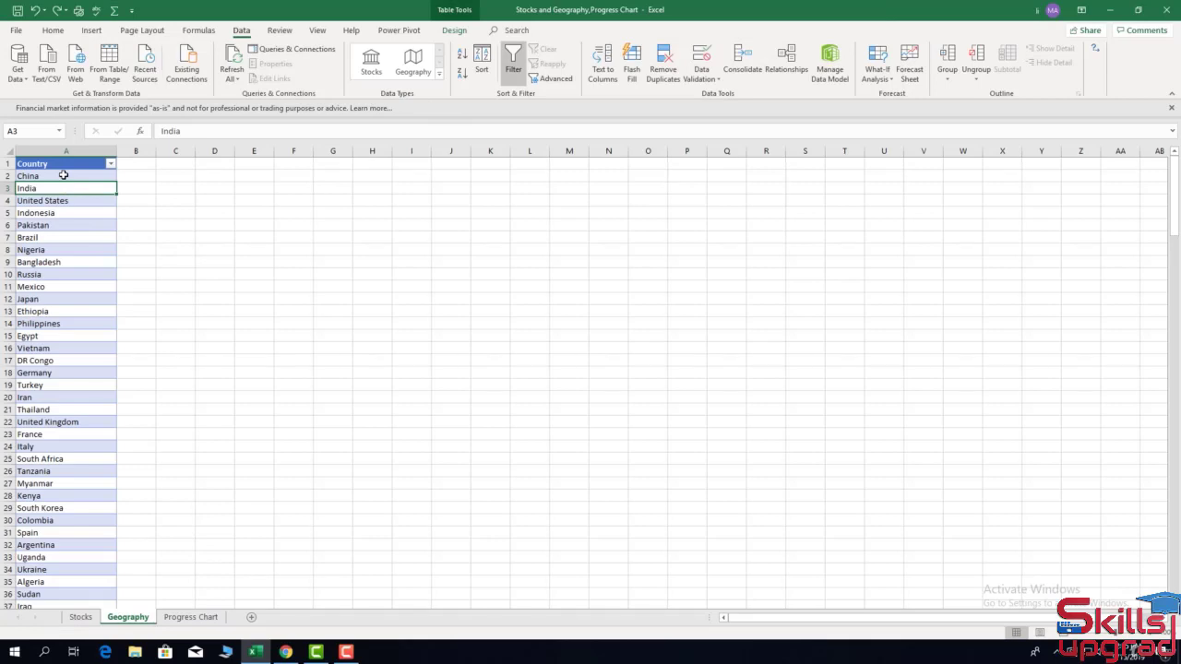
pyautogui.click(62, 174)
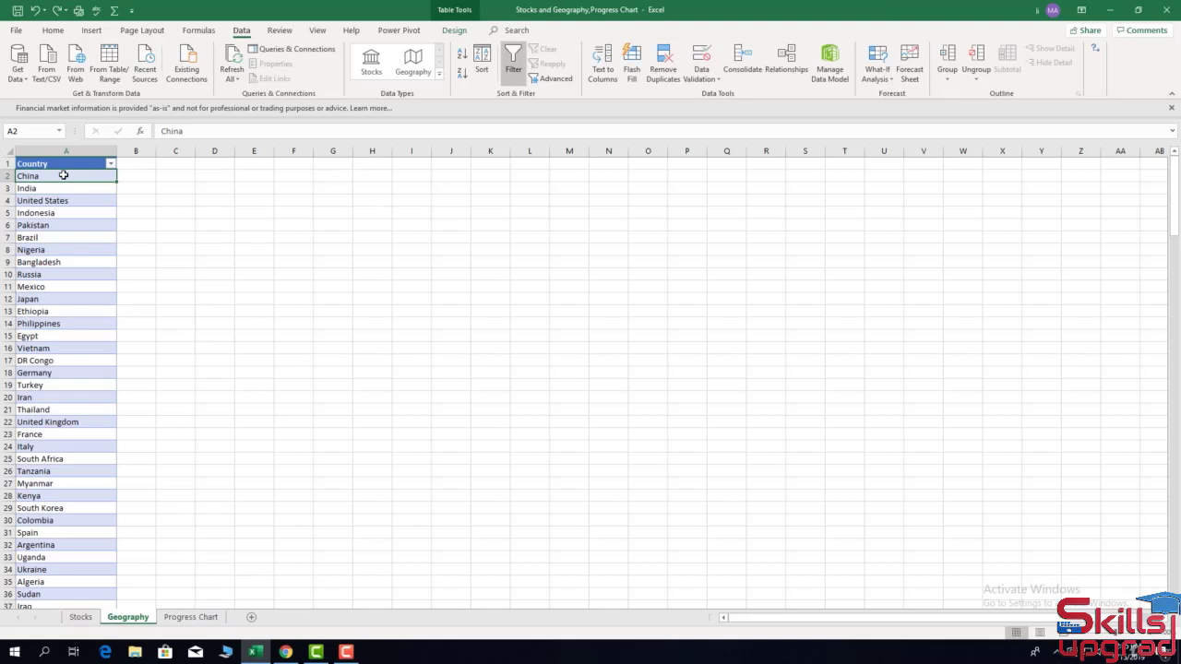
pyautogui.hotkey('ctrl', 'shift', 'Down')
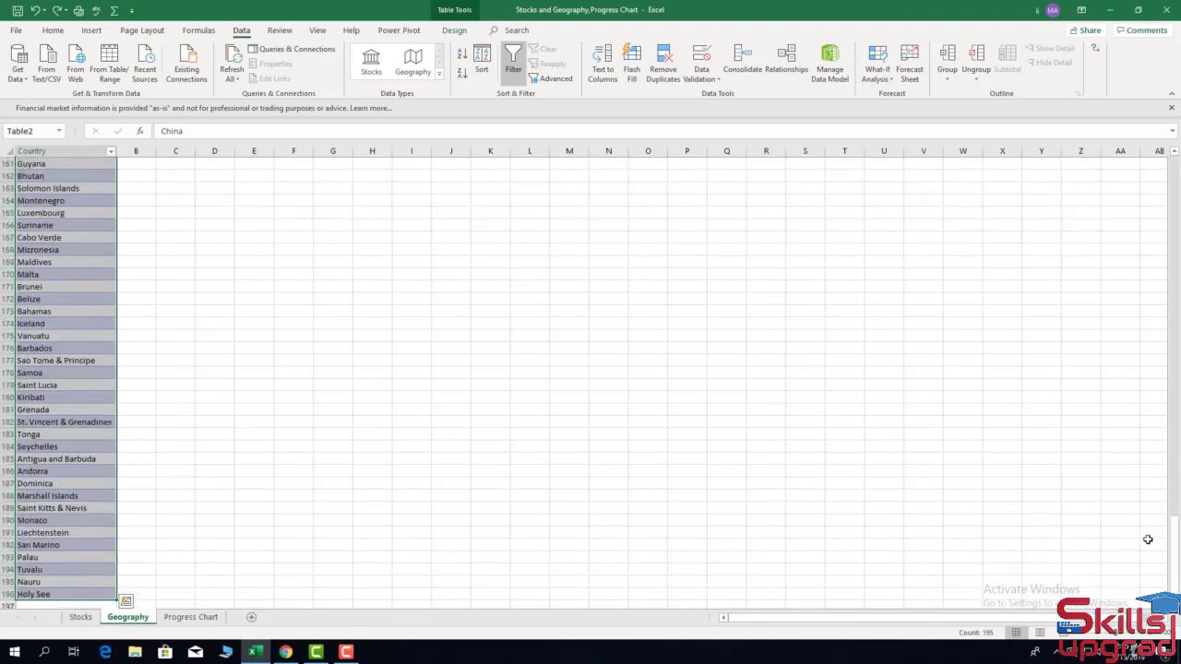
pyautogui.moveTo(1176, 552); pyautogui.dragTo(1178, 414)
pyautogui.moveTo(1178, 259); pyautogui.dragTo(1179, 285)
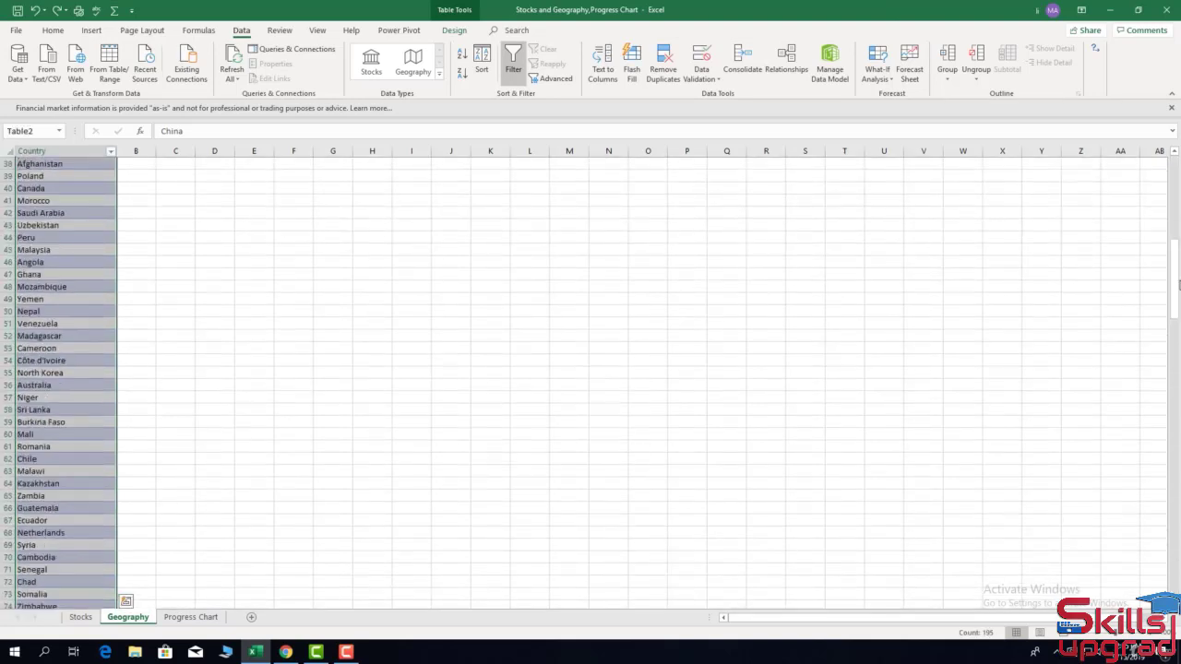
pyautogui.moveTo(1175, 216); pyautogui.dragTo(1176, 162)
pyautogui.click(413, 66)
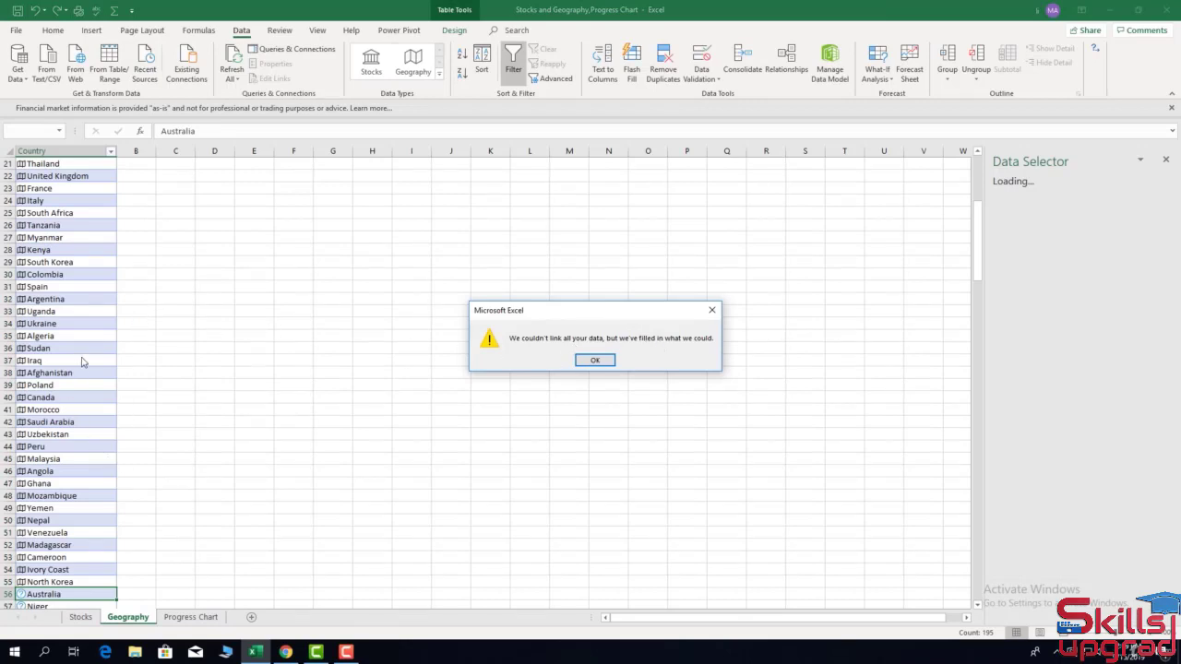
pyautogui.click(595, 360)
# - Look through the whole converted Country column for entries that are not linked to the Geography data type
pyautogui.scroll(7, 267, 342)
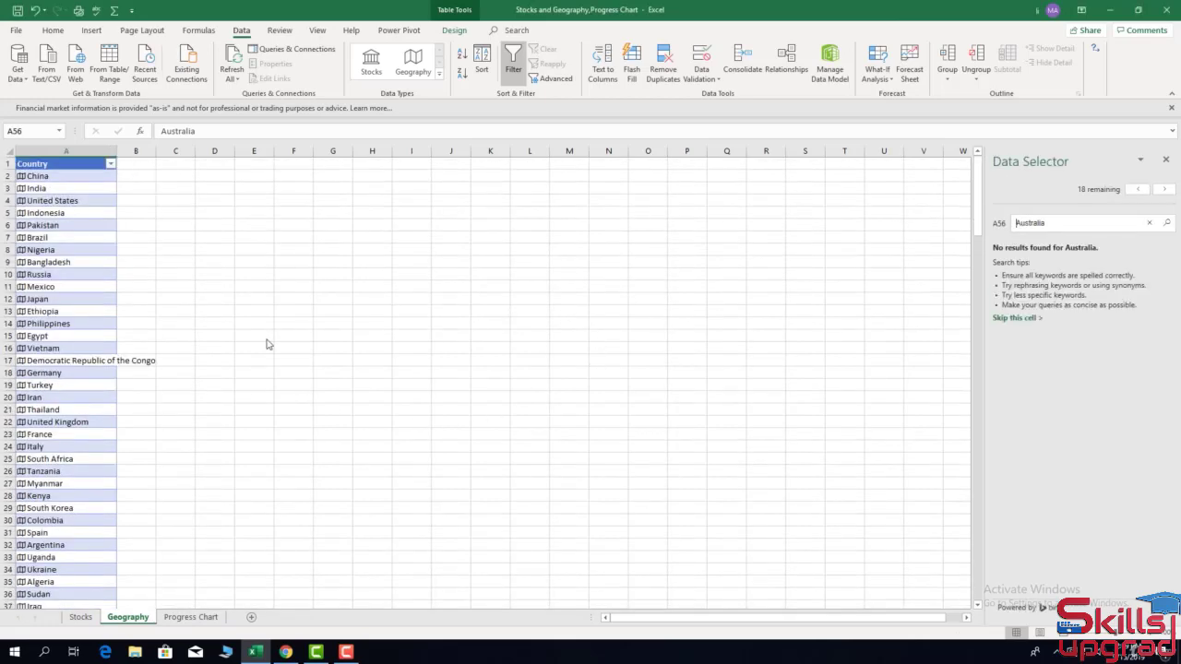
pyautogui.scroll(-4, 266, 344)
pyautogui.scroll(-20, 267, 344)
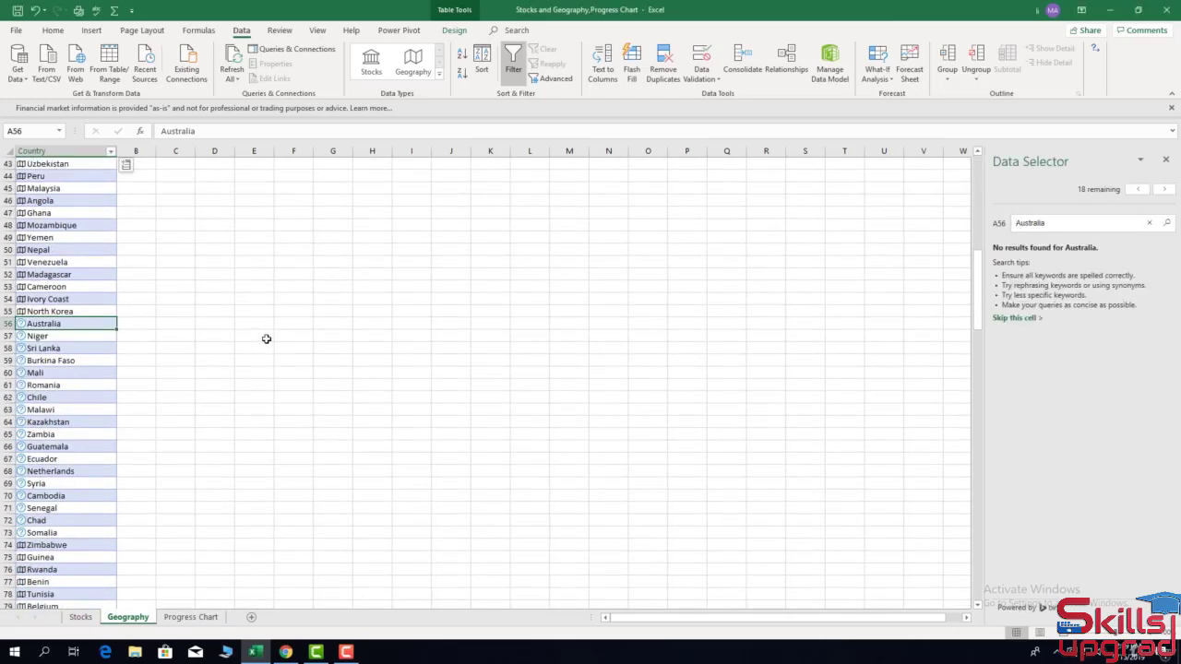
pyautogui.scroll(-7, 266, 340)
pyautogui.scroll(15, 267, 343)
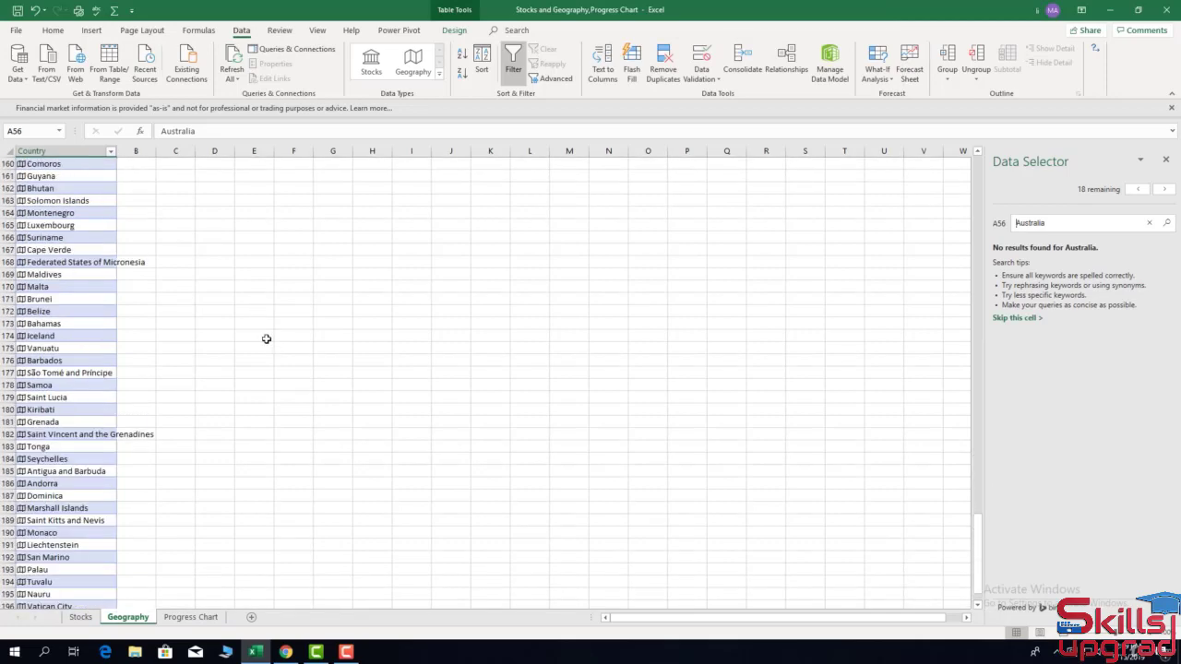
pyautogui.scroll(20, 266, 344)
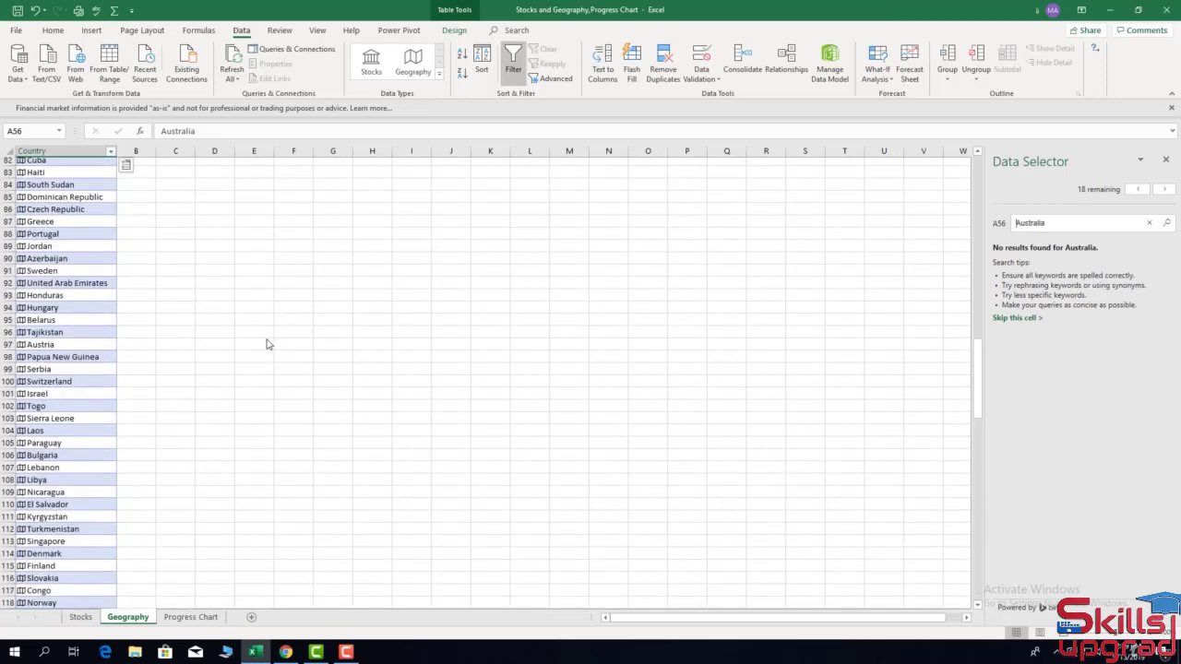
pyautogui.scroll(8, 266, 344)
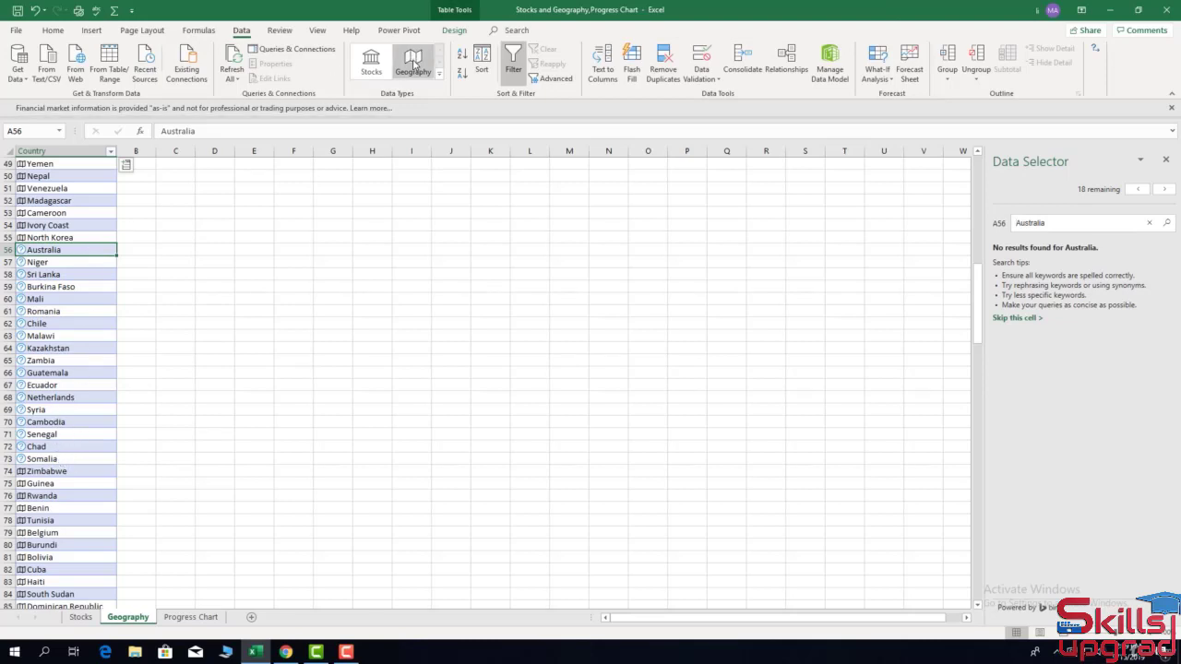
# - Search the Data Selector for Australia, link A56 to the country result, and select the unlinked Niger entry in A57
pyautogui.press('Return')
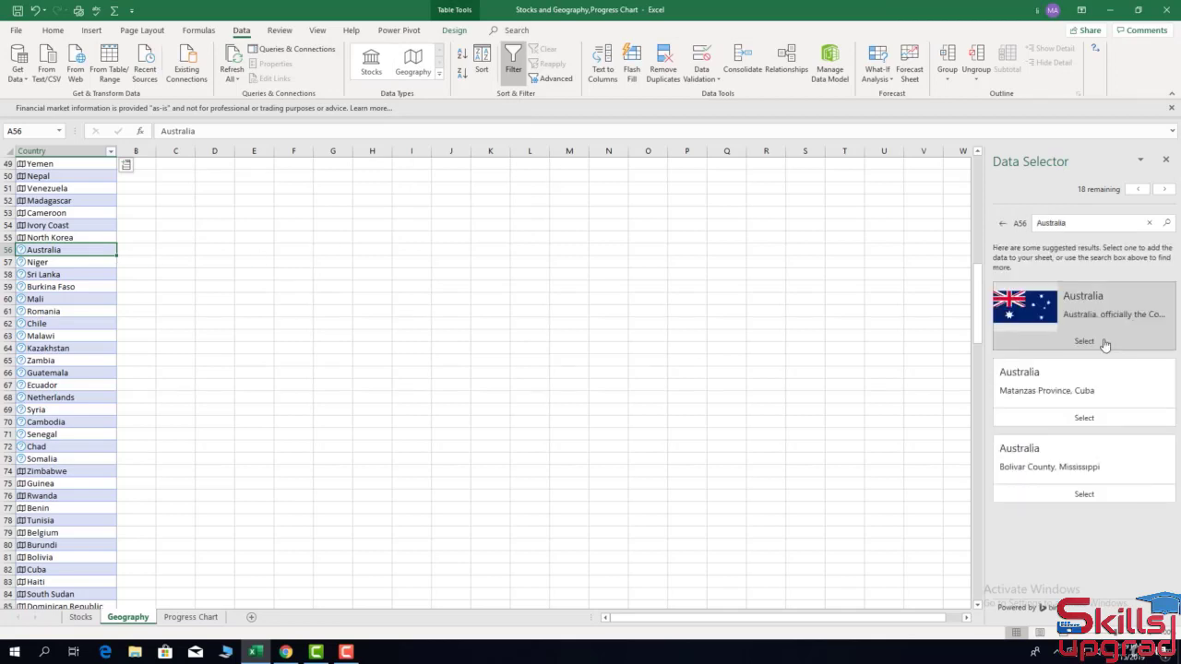
pyautogui.click(1085, 341)
pyautogui.click(77, 265)
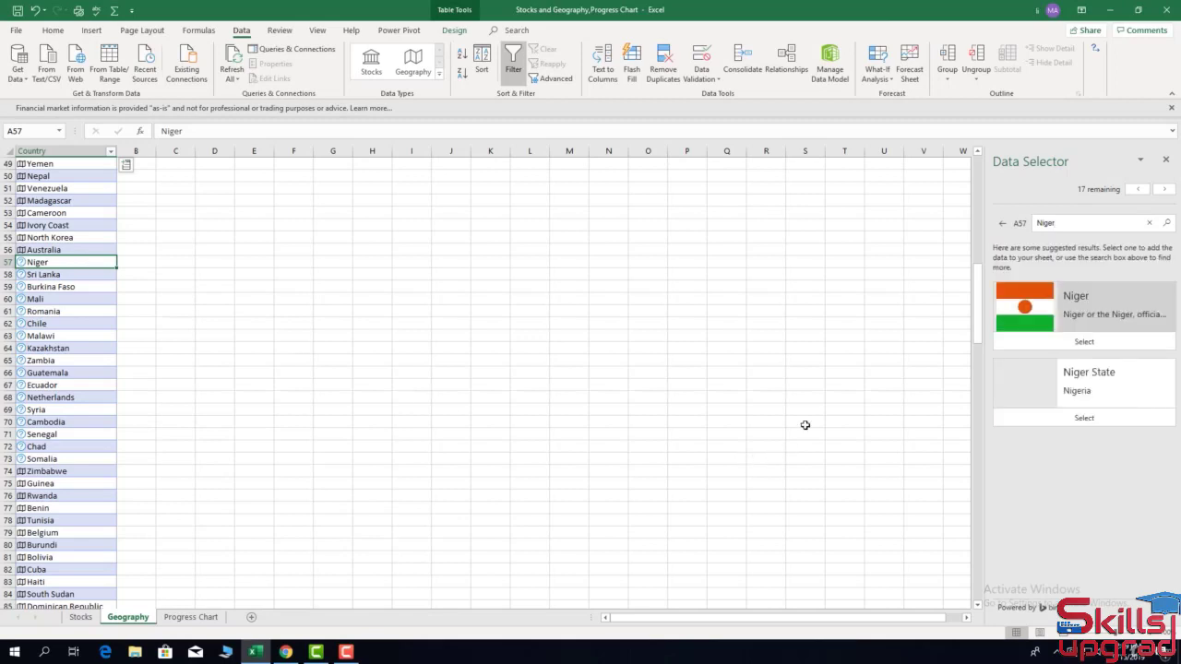
# - Link the Niger entry in A57 and the Sri Lanka entry in A58 to their country results in the Data Selector
pyautogui.click(1084, 341)
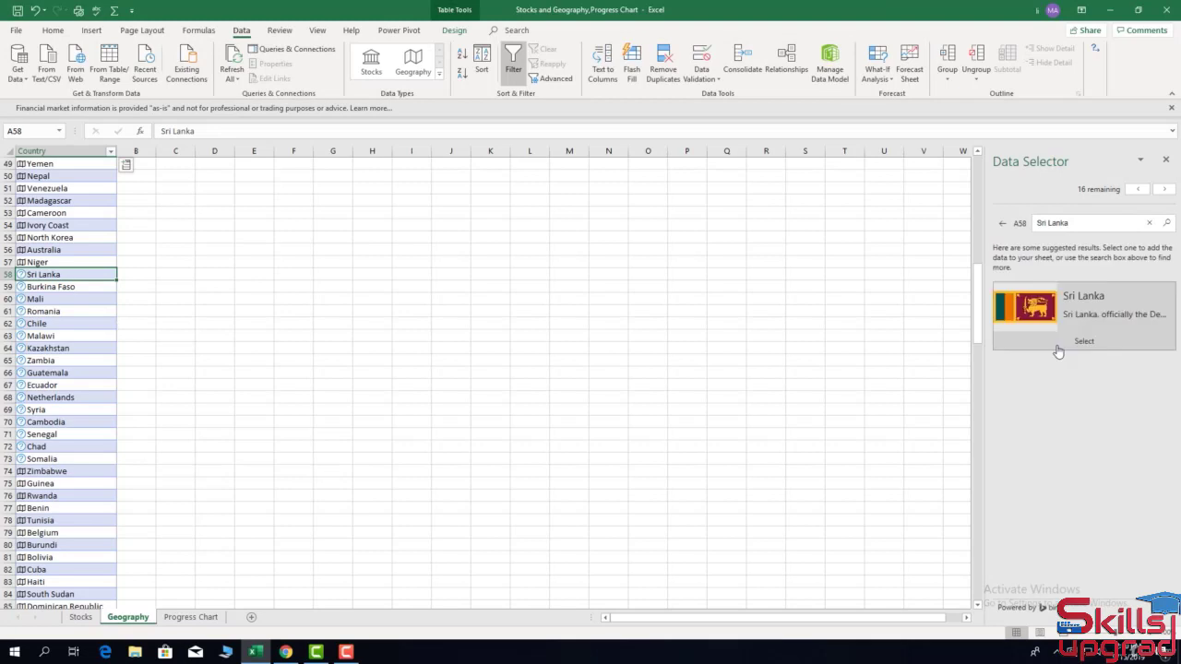
pyautogui.click(1058, 345)
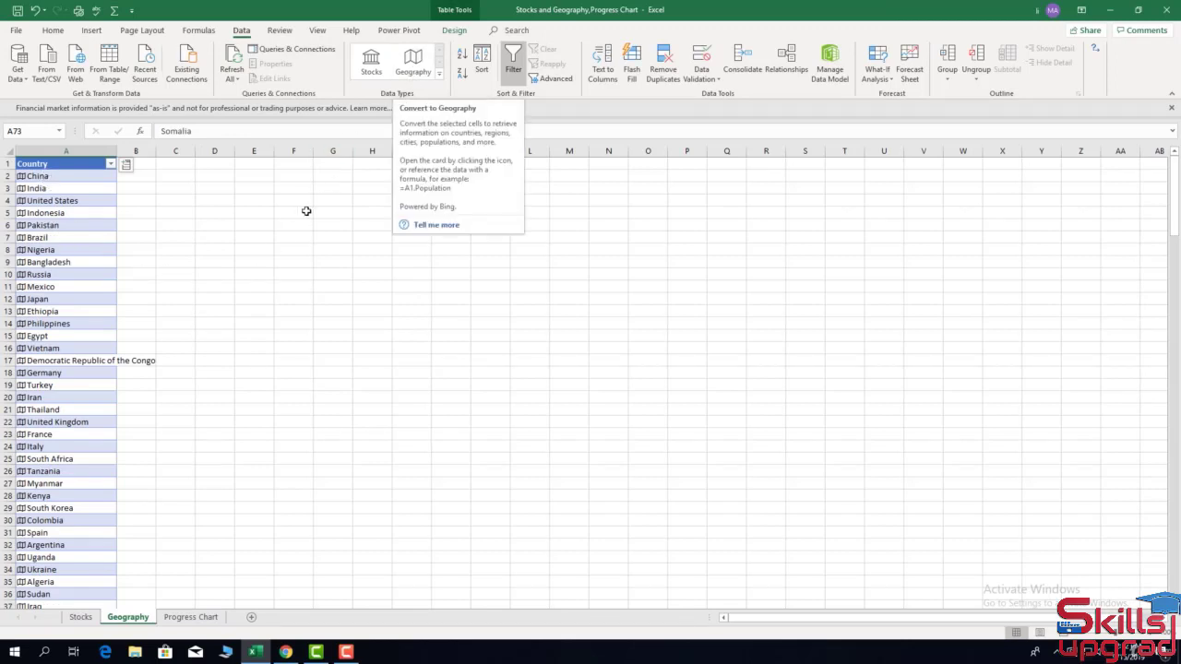
# - Auto-fit the Country column, add the Abbreviation field as a new table column, and auto-fit that column too
pyautogui.doubleClick(116, 148)
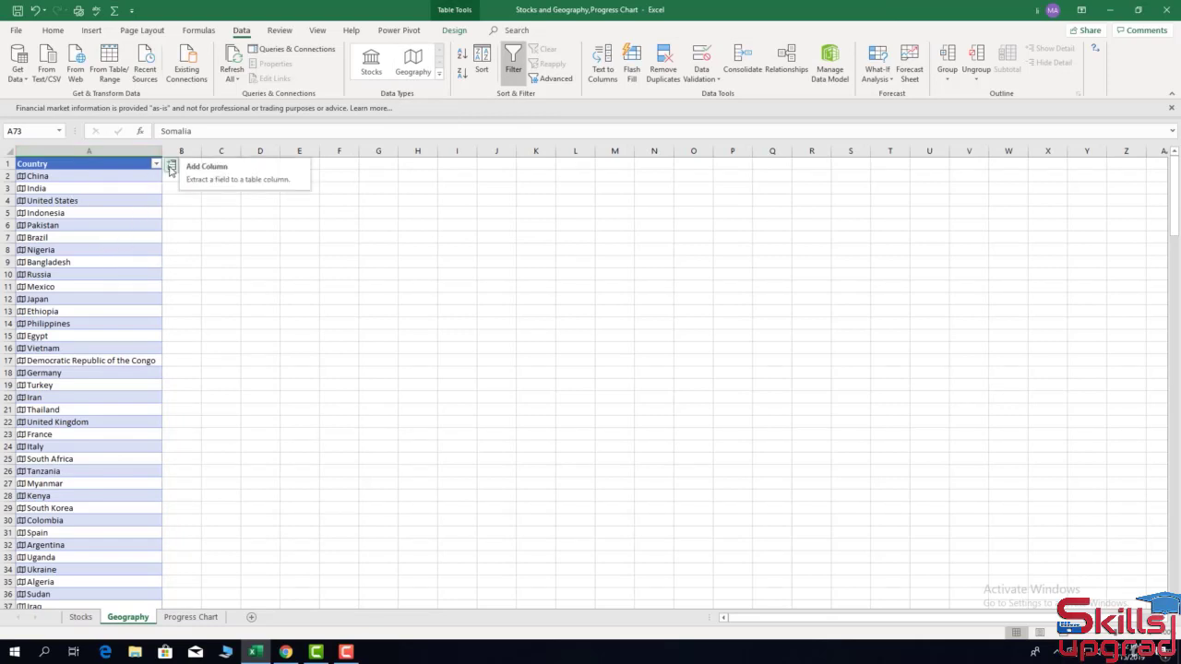
pyautogui.click(171, 166)
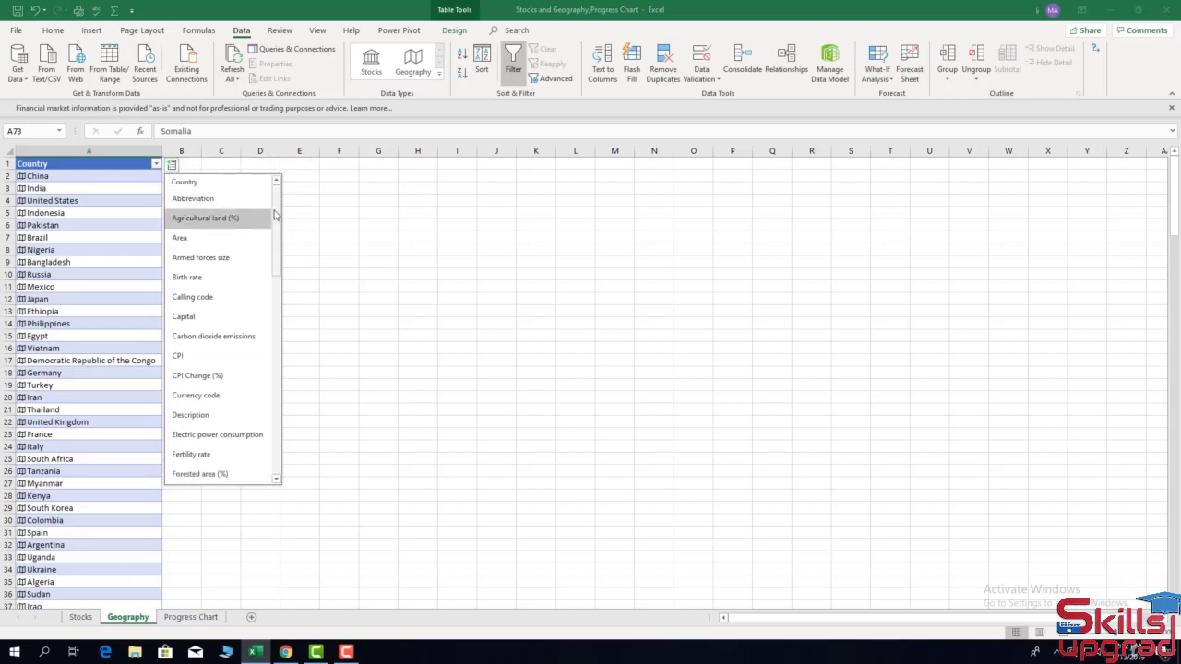
pyautogui.click(207, 202)
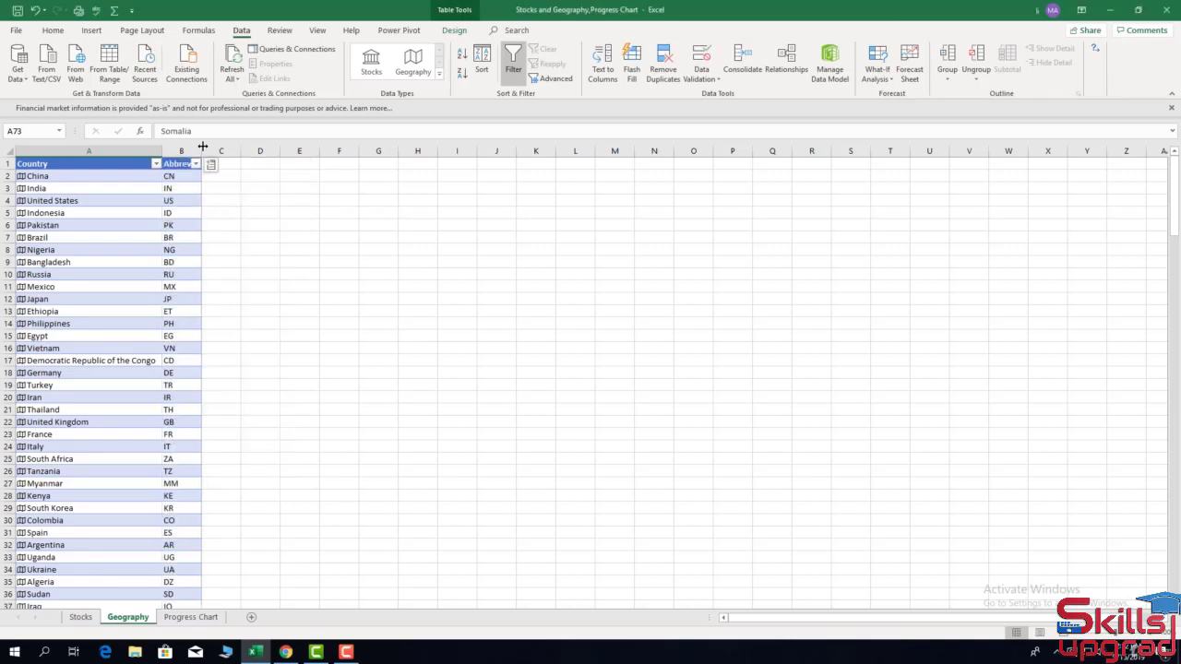
pyautogui.doubleClick(200, 143)
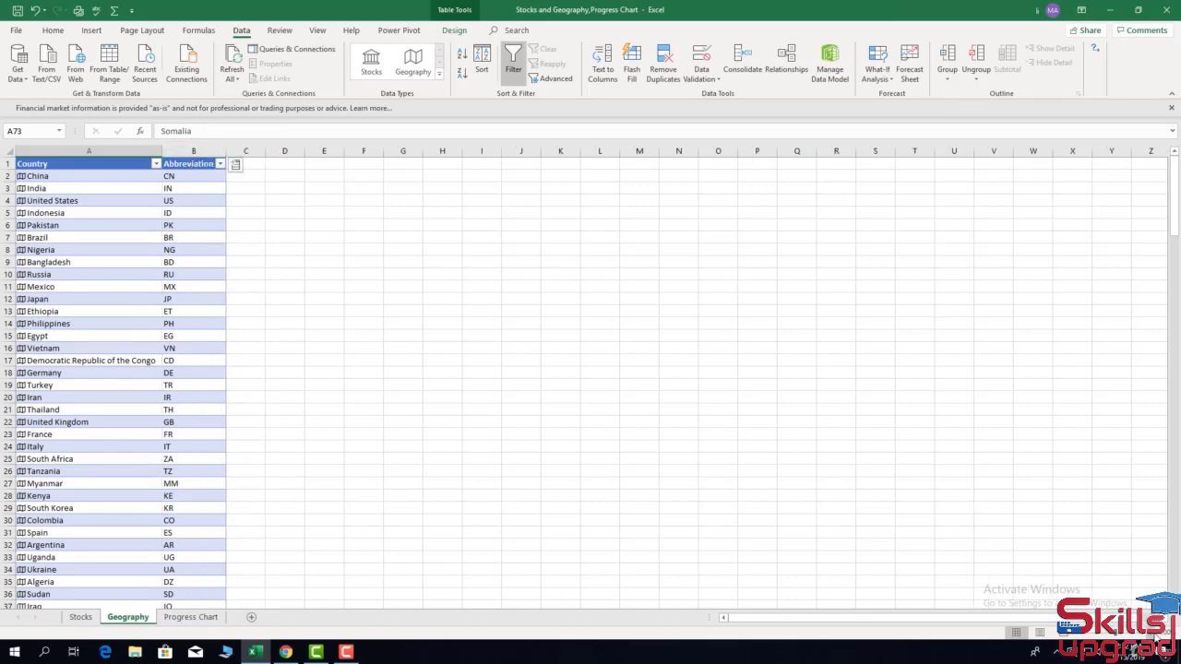
# - Add the Agricultural land (%) field as a table column and auto-fit the width of column C
pyautogui.click(1153, 633)
pyautogui.click(1155, 635)
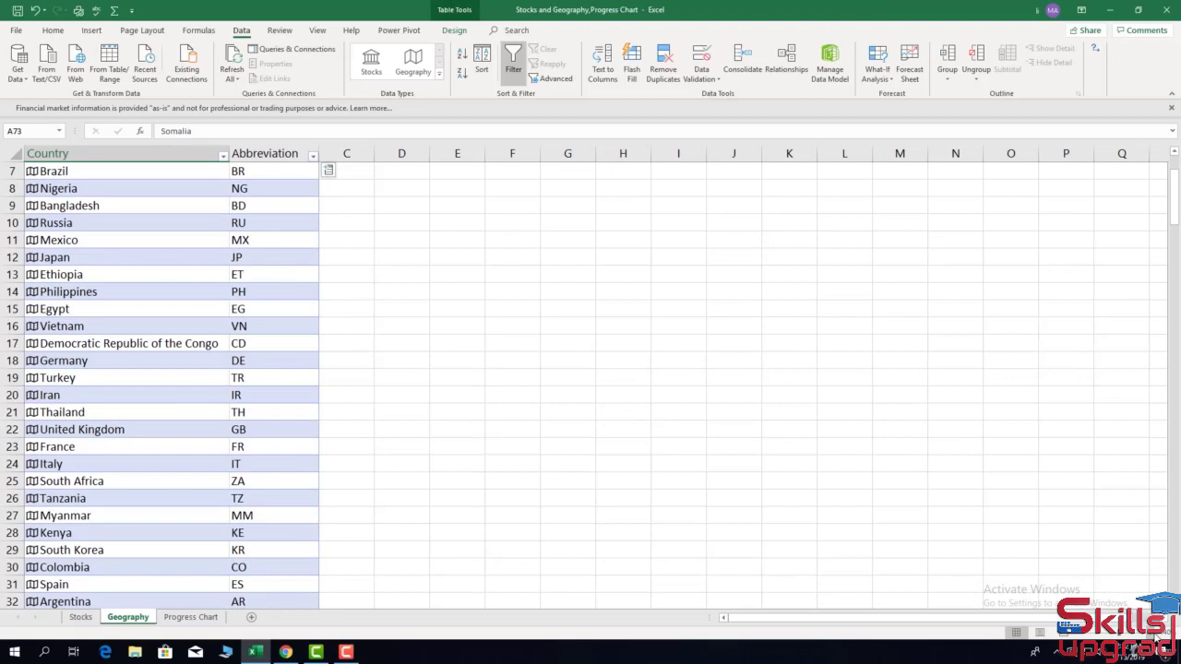
pyautogui.click(1155, 635)
pyautogui.click(350, 172)
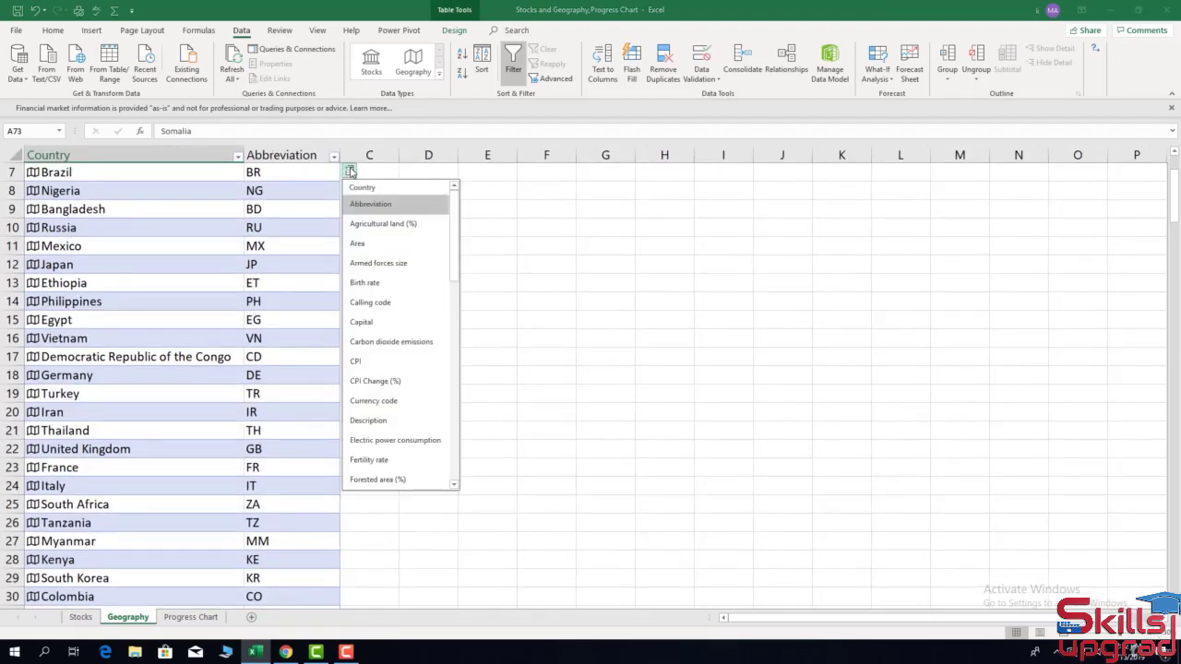
pyautogui.click(392, 225)
pyautogui.click(399, 145)
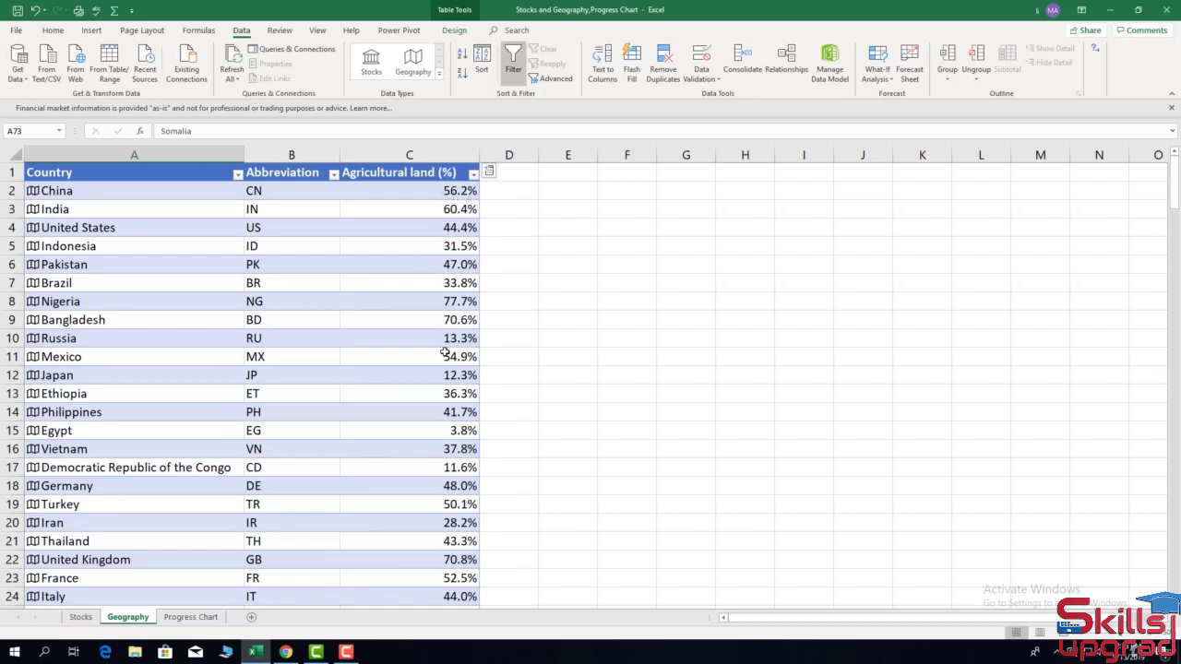
# - Add the Area field as a table column and auto-fit the width of column D
pyautogui.click(489, 173)
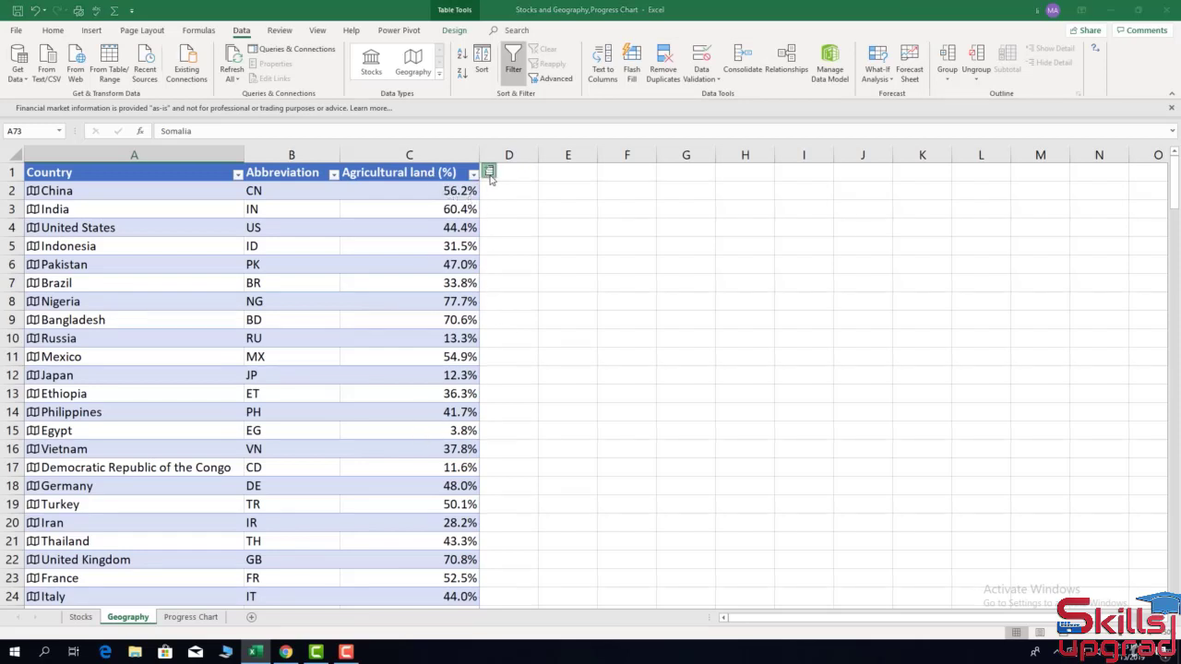
pyautogui.click(496, 243)
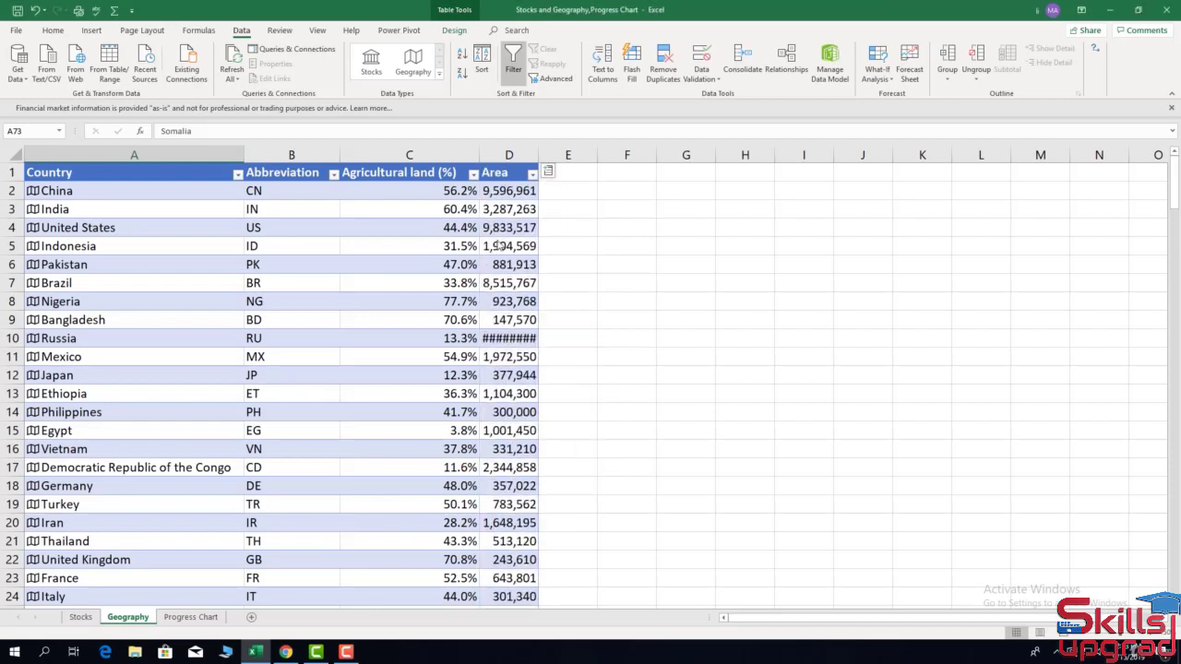
pyautogui.doubleClick(538, 150)
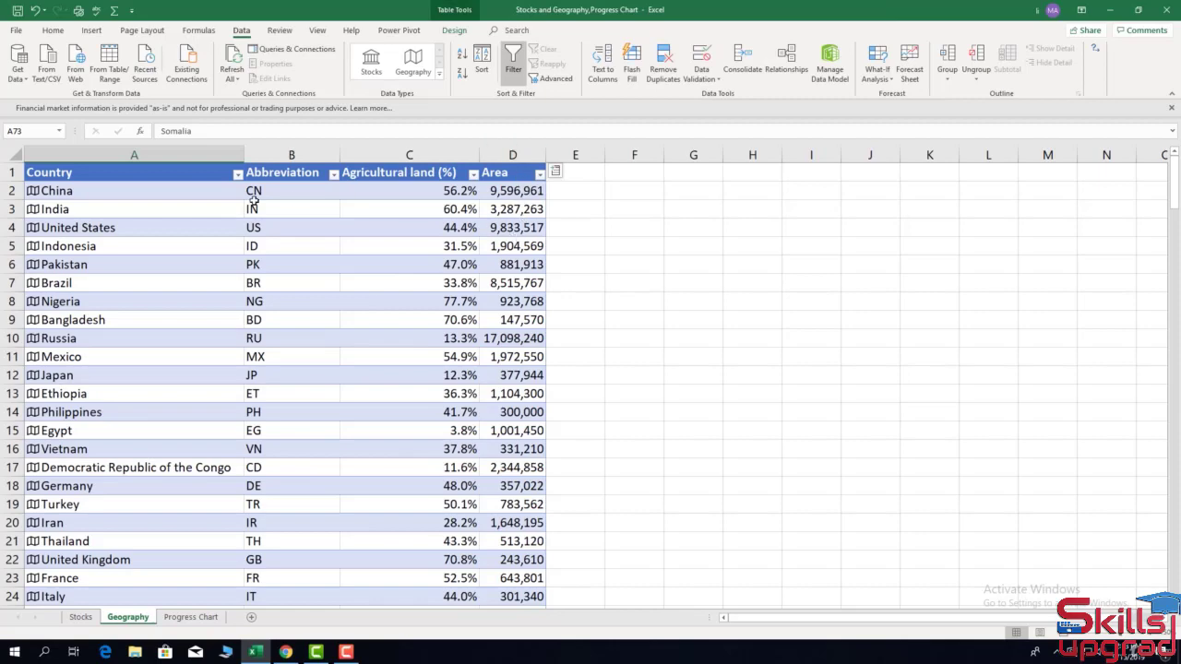
# - Look through the filled country rows and add the Calling code field as a table column with its width auto-fitted
pyautogui.scroll(-1, 168, 323)
pyautogui.scroll(-20, 168, 323)
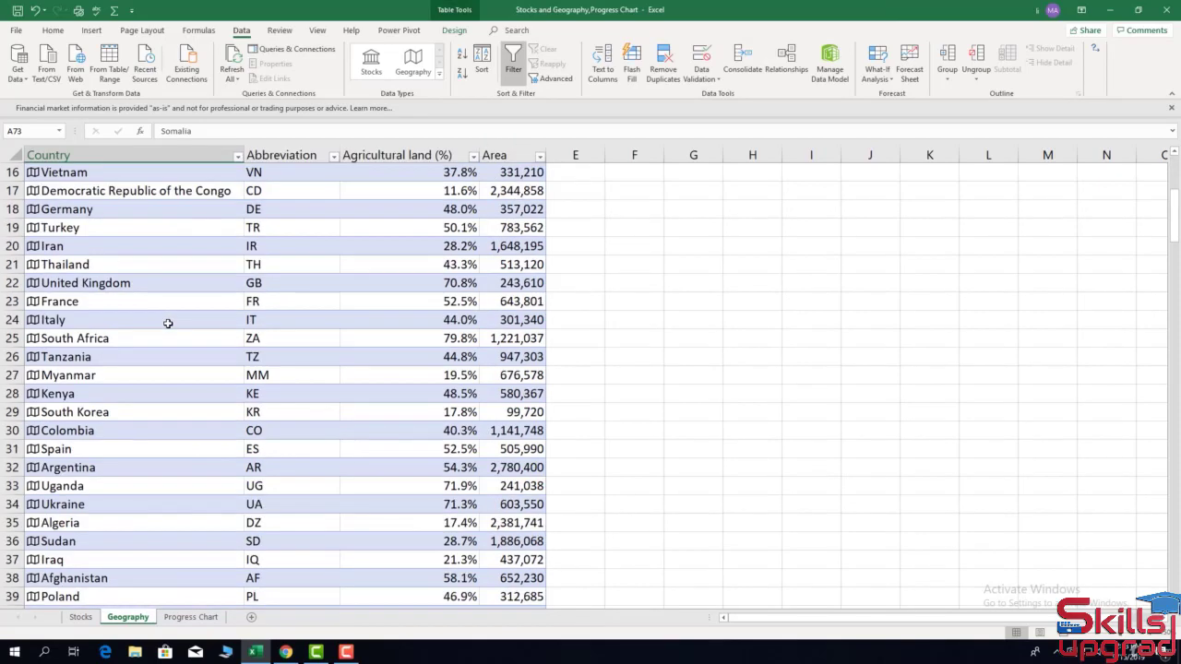
pyautogui.scroll(-2, 168, 322)
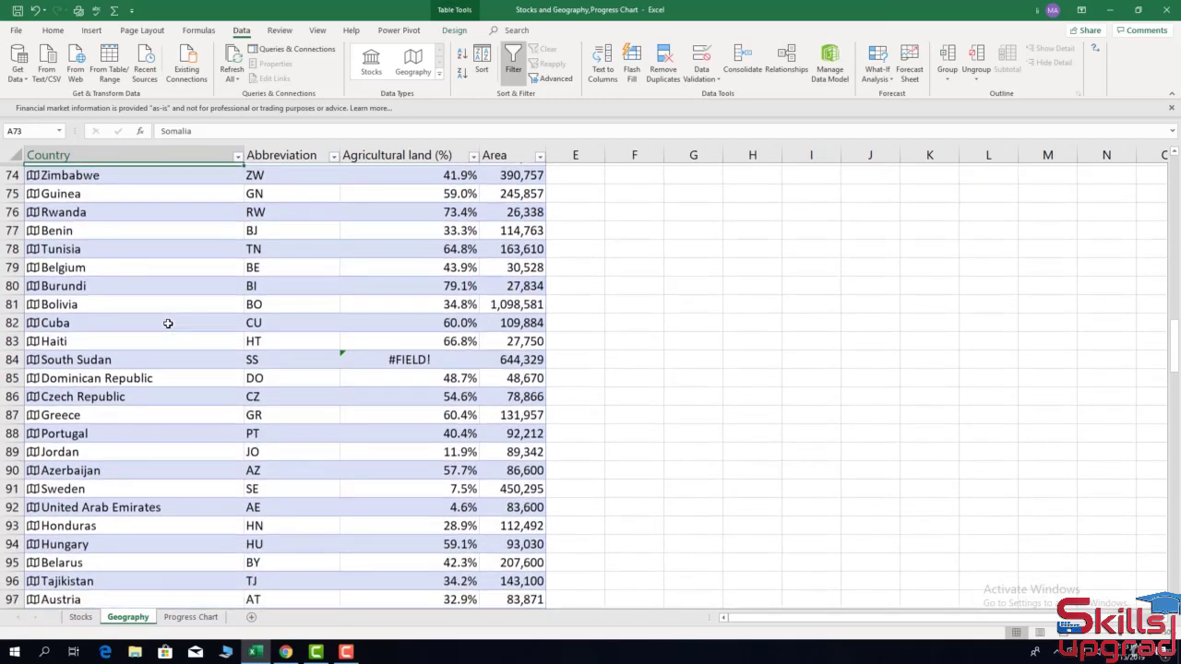
pyautogui.scroll(1, 168, 323)
pyautogui.scroll(18, 168, 323)
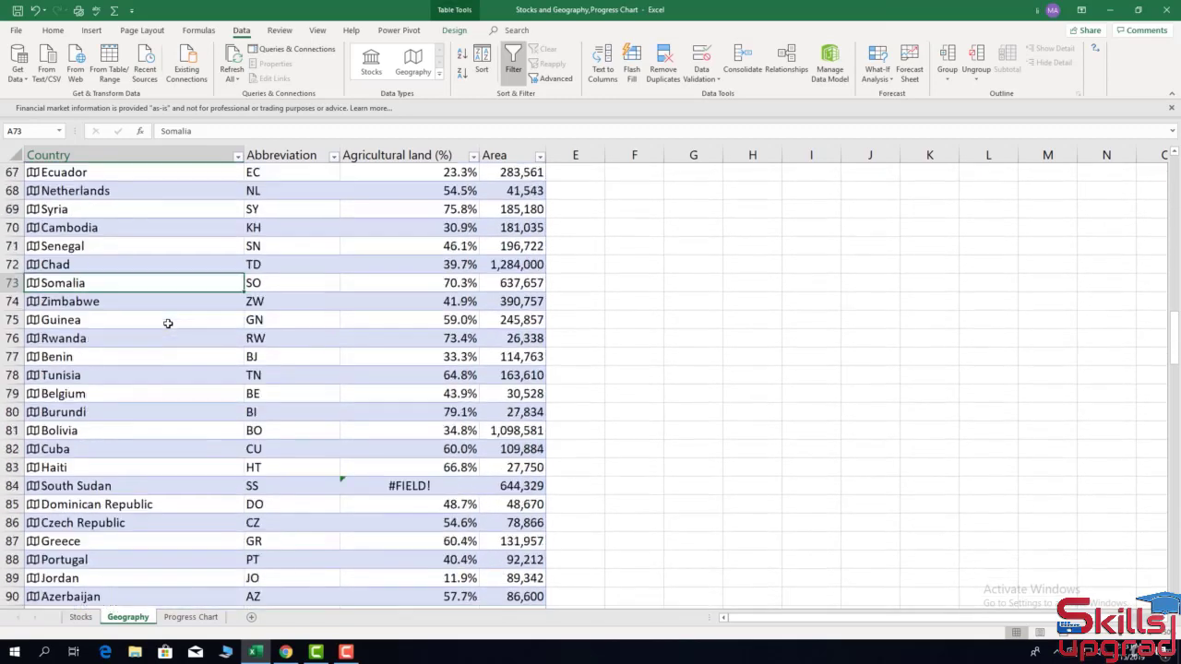
pyautogui.scroll(8, 168, 323)
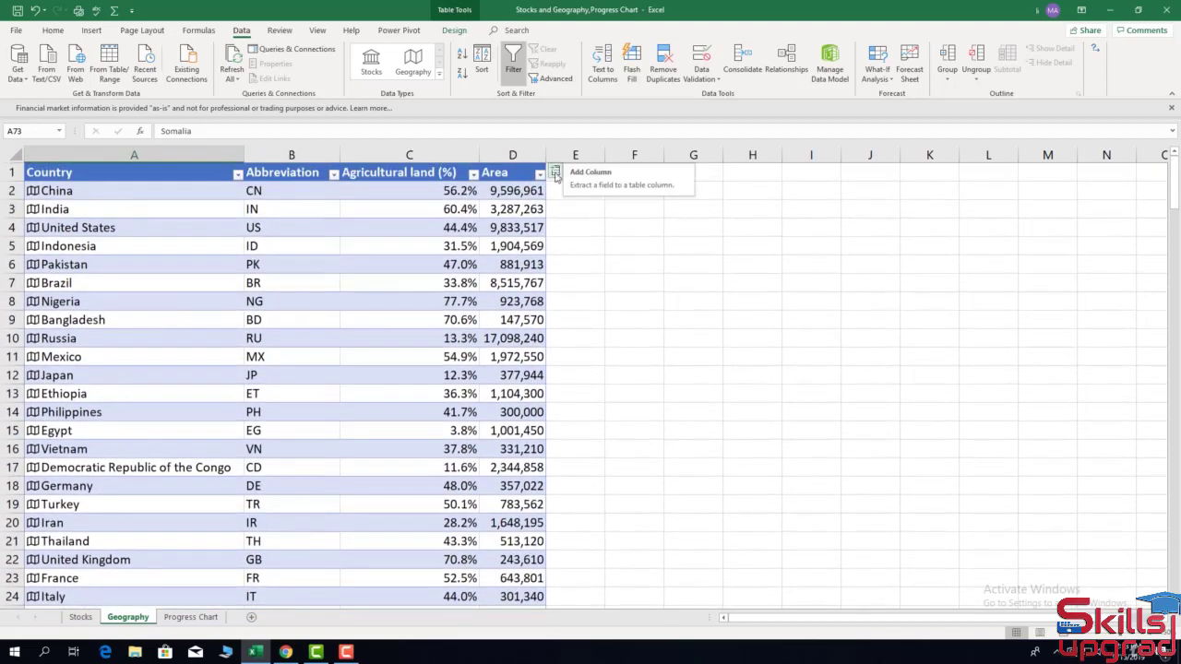
pyautogui.click(555, 176)
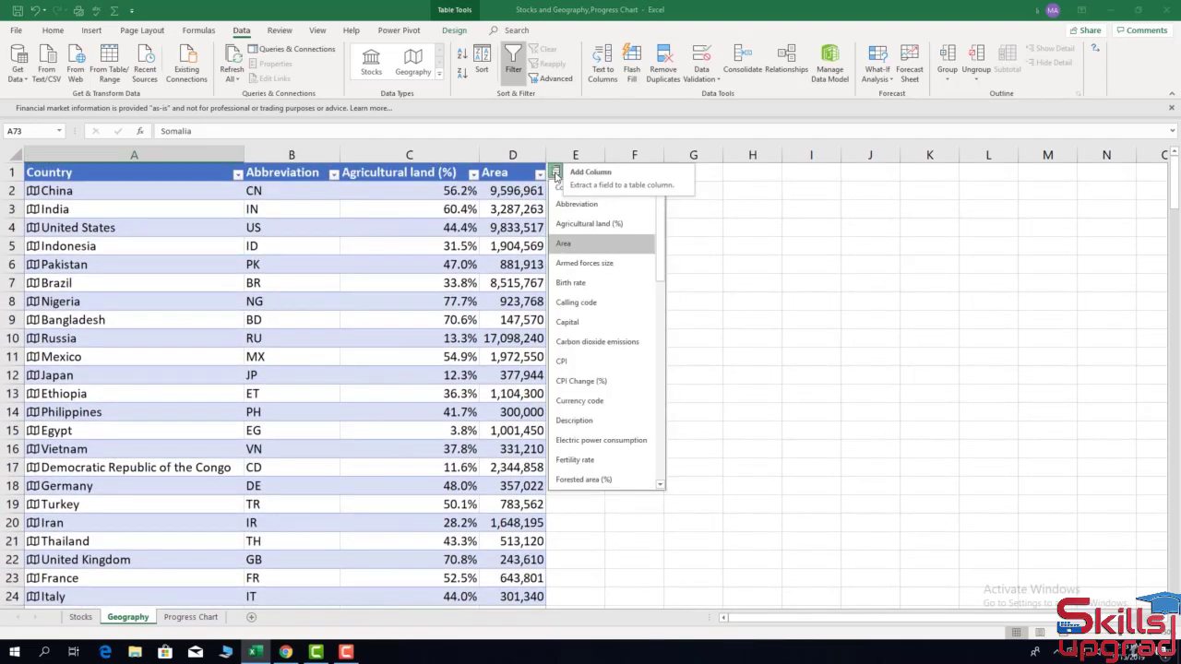
pyautogui.click(606, 307)
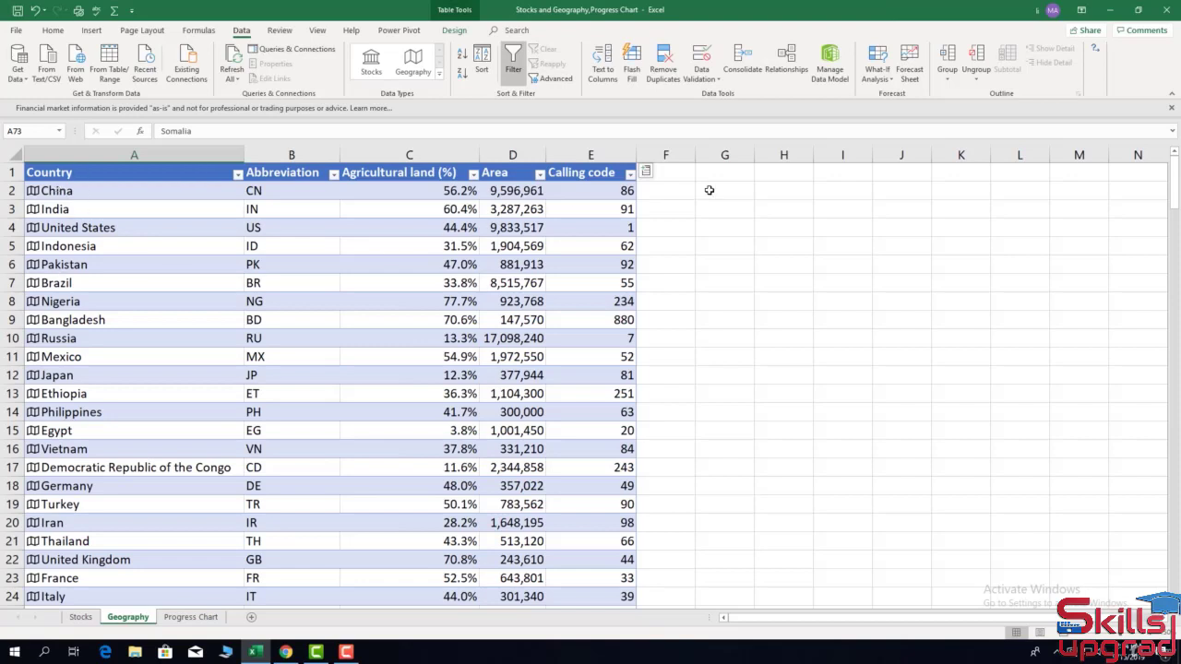
# - Add the Capital field as a table column and auto-fit the width of column F
pyautogui.click(648, 172)
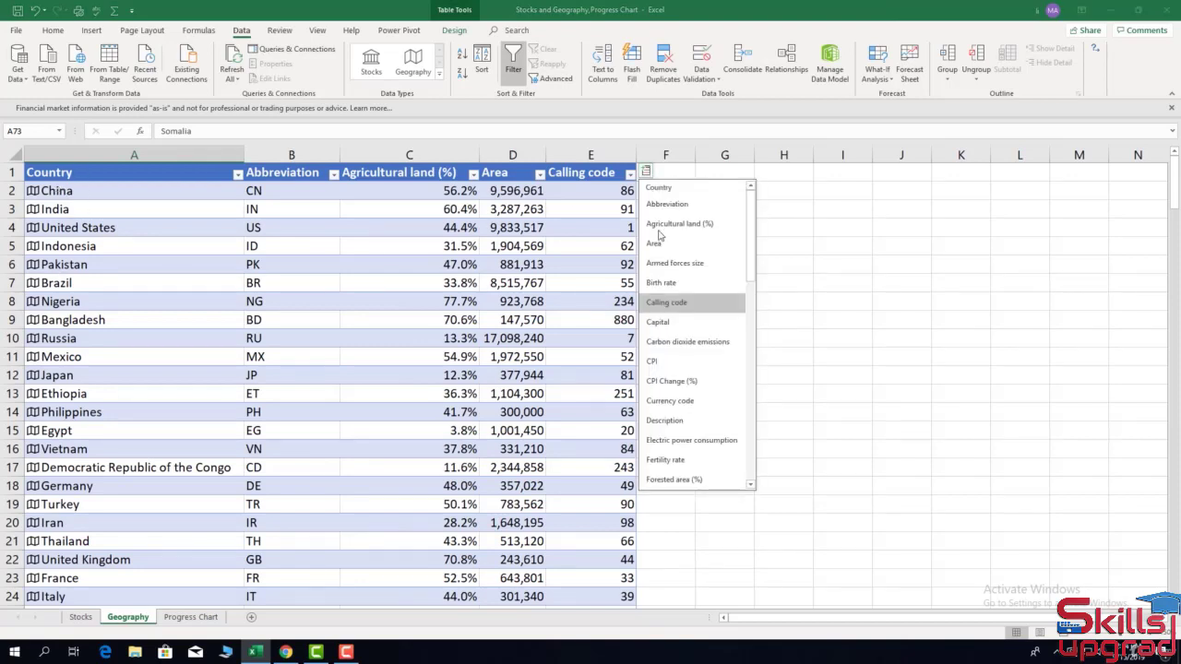
pyautogui.click(682, 322)
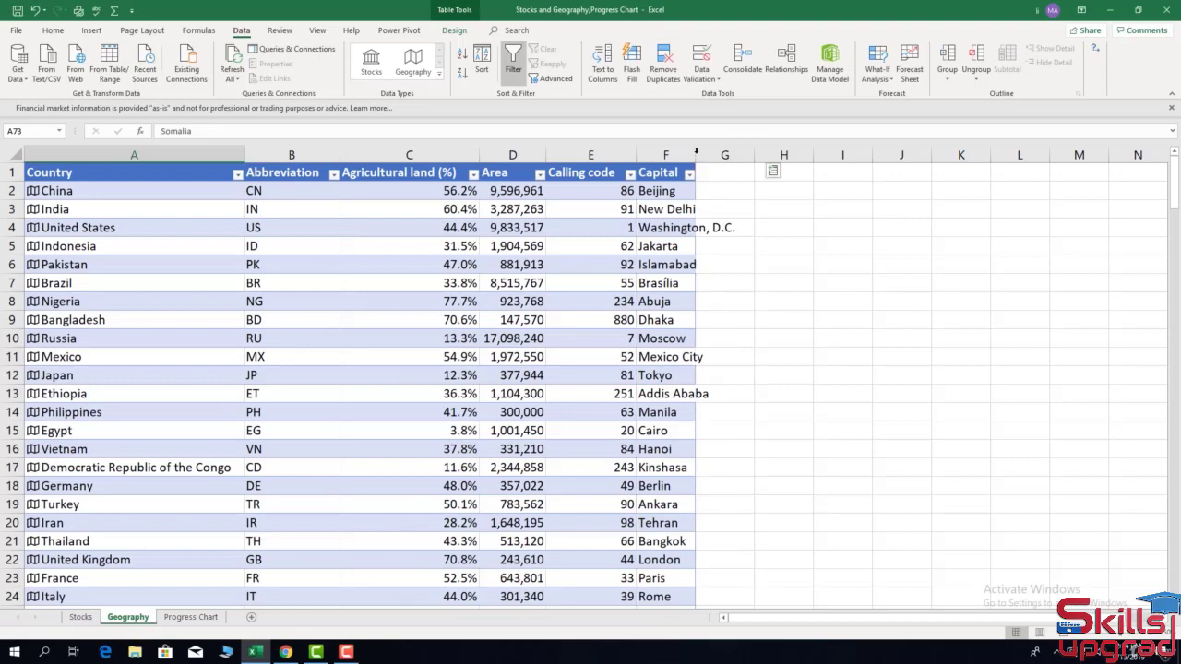
pyautogui.doubleClick(696, 154)
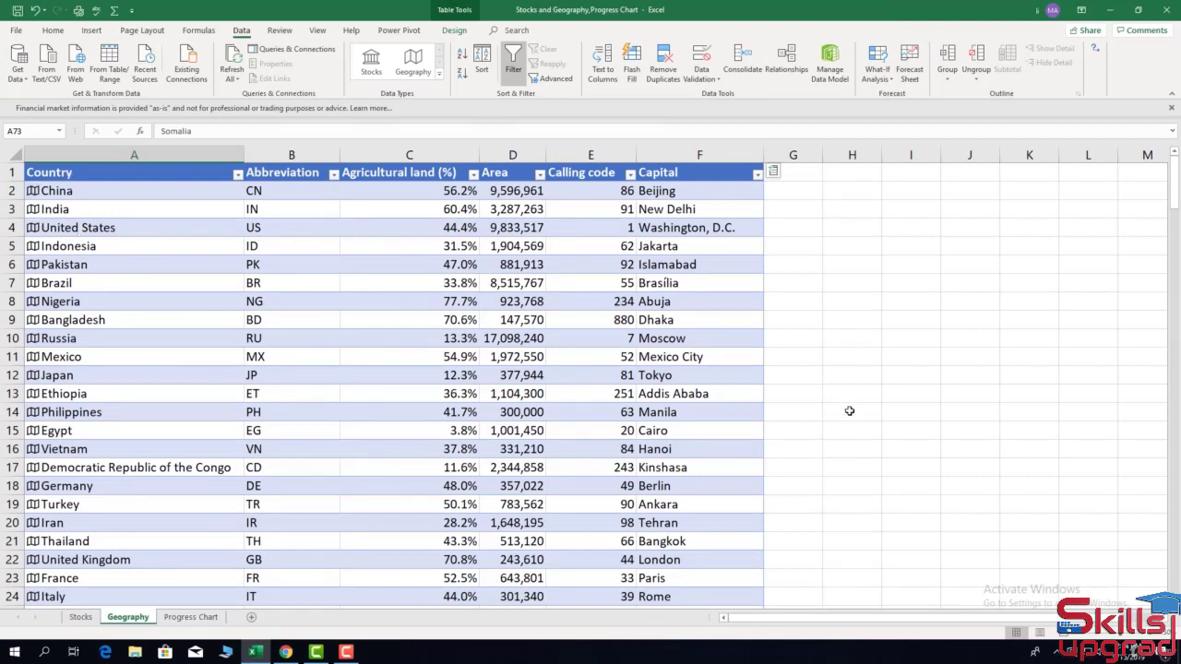
# - Add the Forested area (%) and Gasoline price fields as table columns with their widths auto-fitted
pyautogui.hotkey('ctrl', 'shift', 'F5')
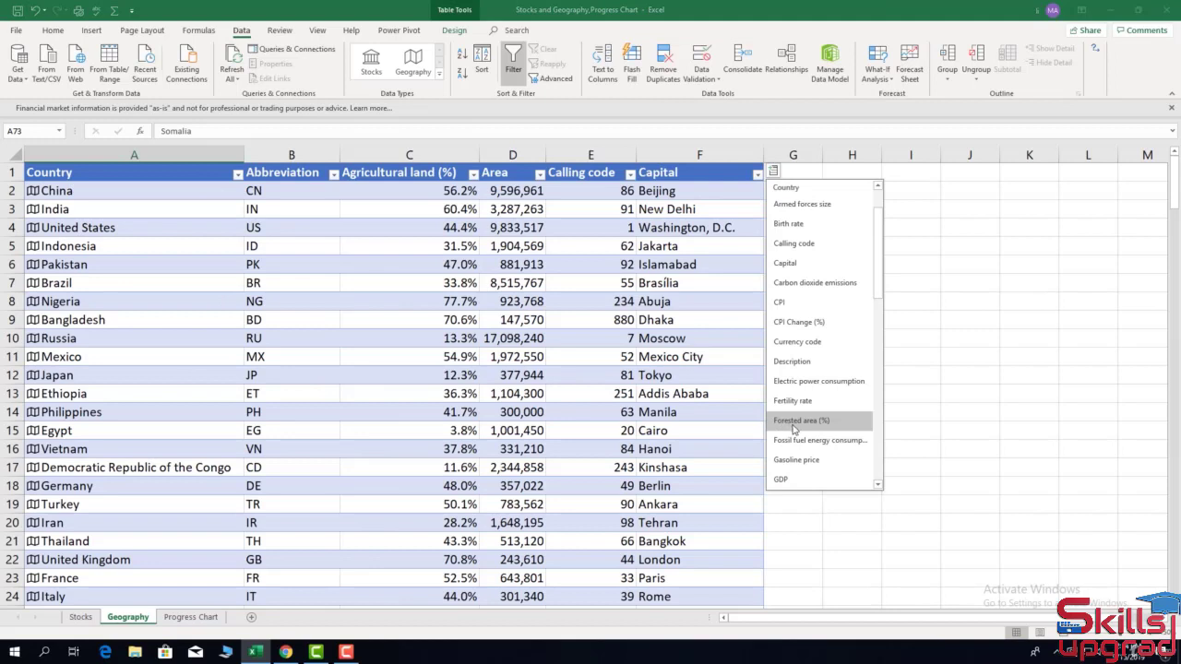
pyautogui.click(794, 429)
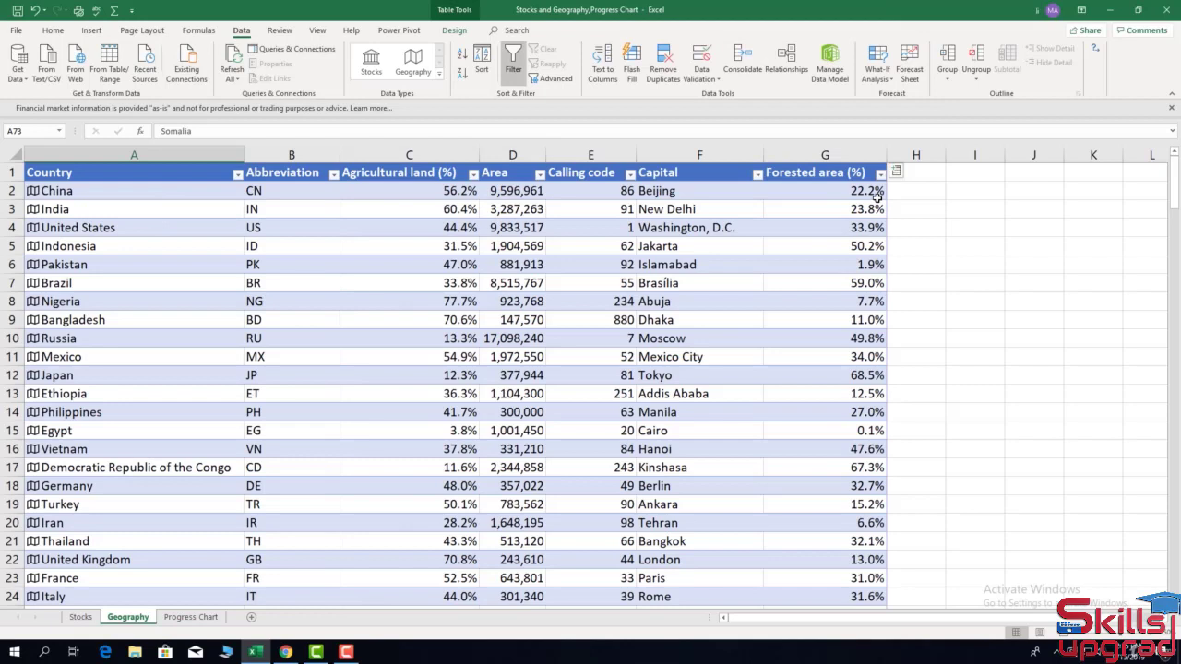
pyautogui.click(831, 376)
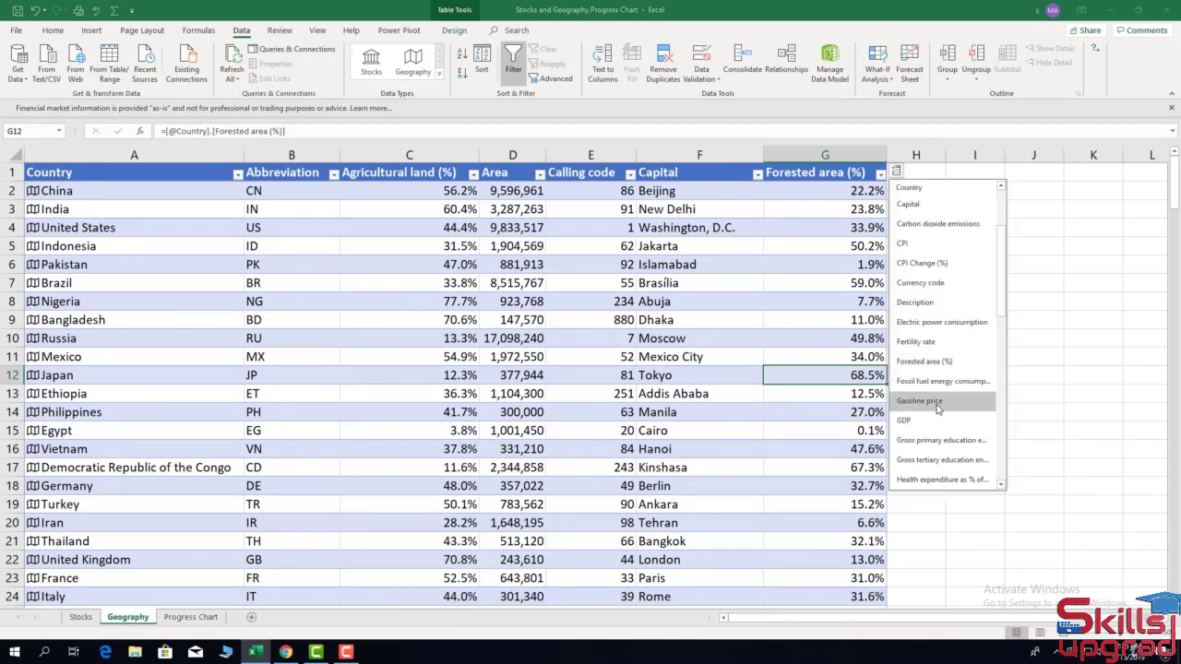
pyautogui.click(923, 401)
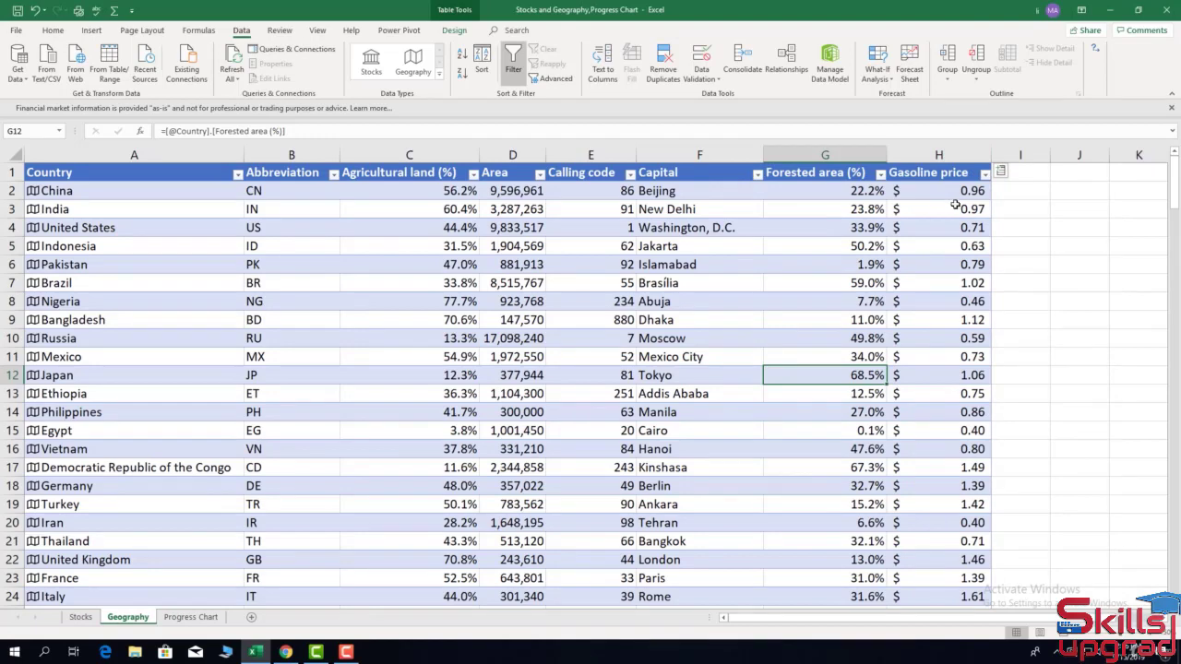
# - Add the Largest city field as a table column and auto-fit the width of column I
pyautogui.click(1000, 171)
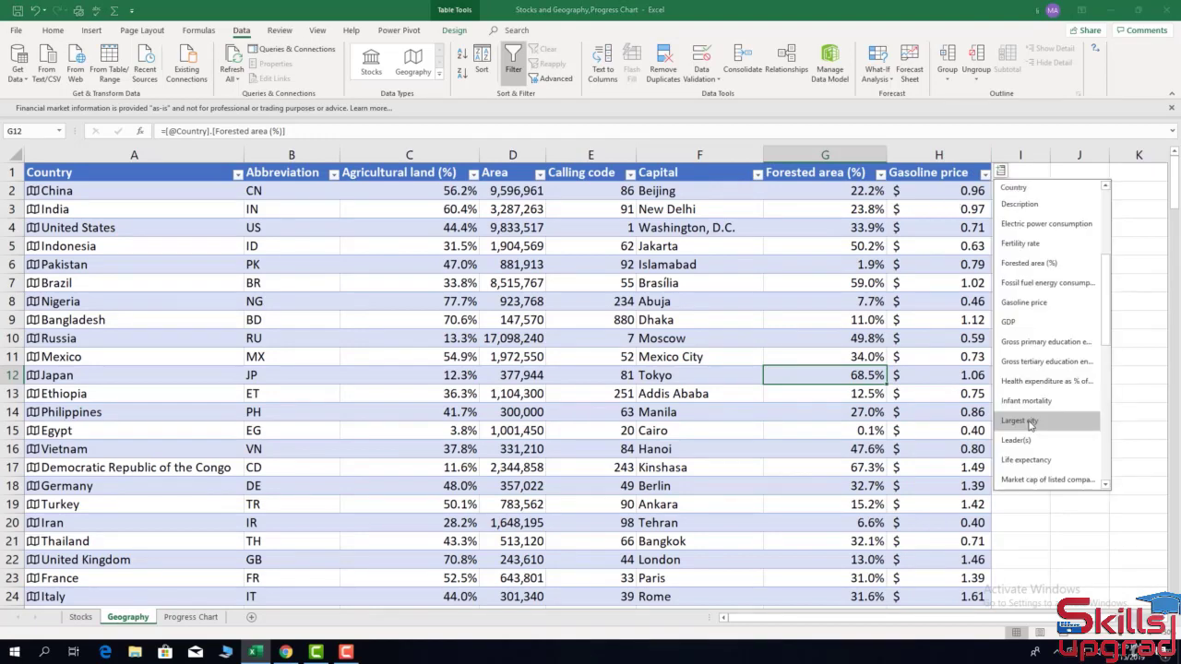
pyautogui.click(1020, 420)
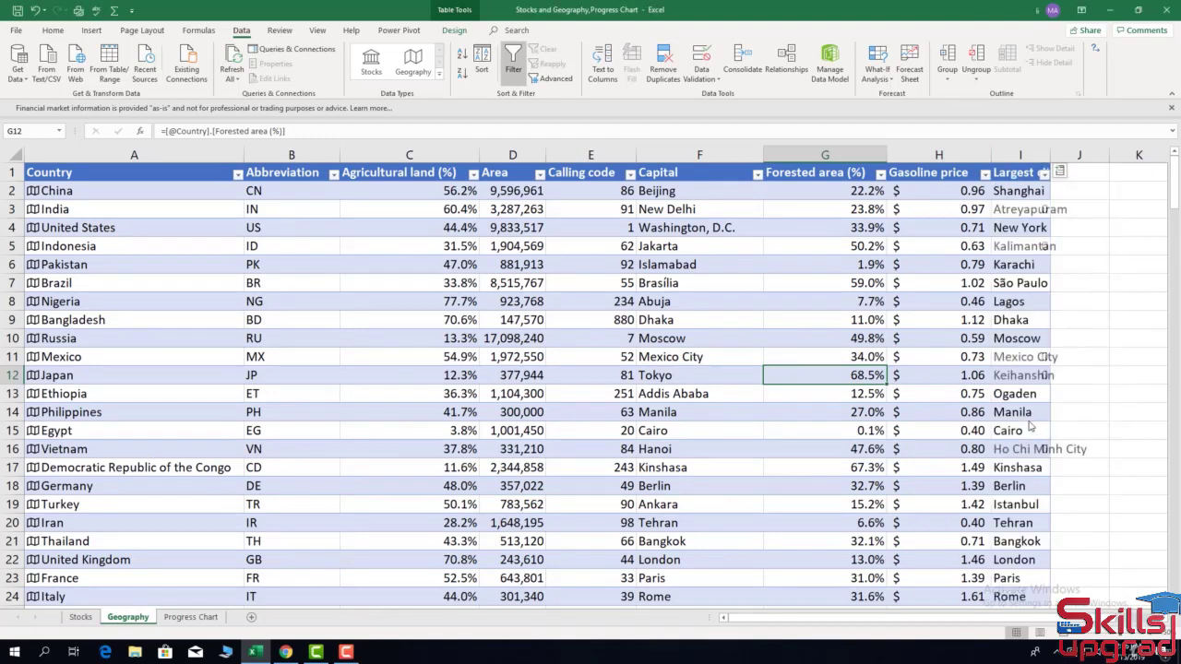
pyautogui.doubleClick(1050, 155)
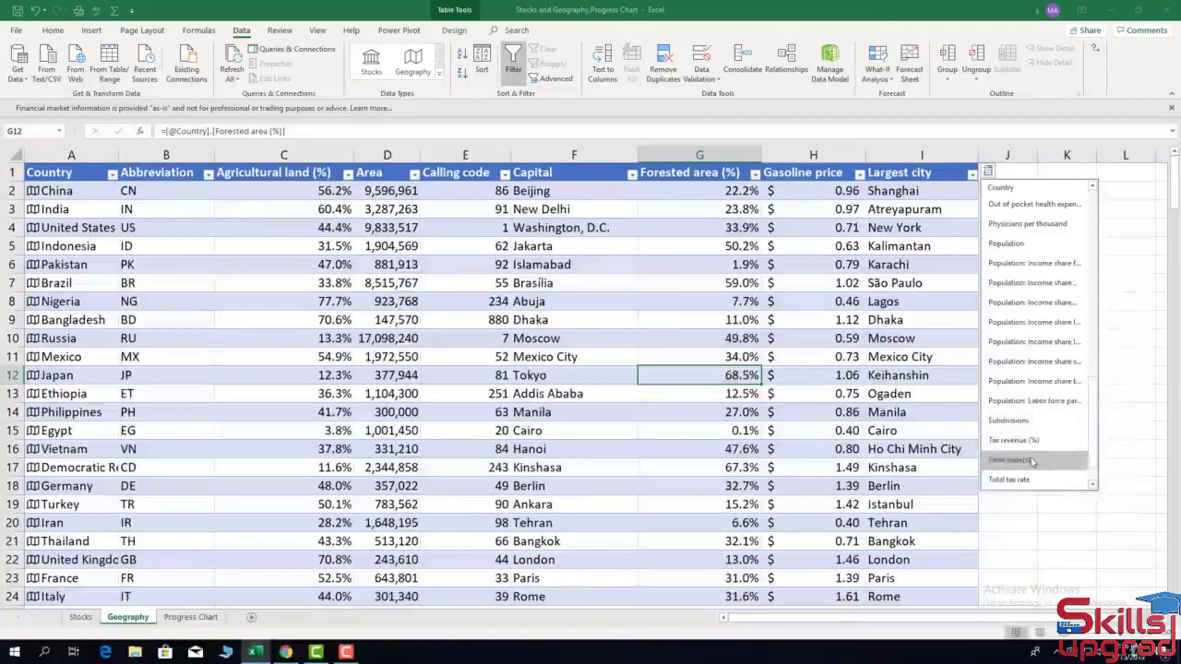
# - Add the Time zone(s) and Tax revenue (%) fields as further columns of the country table
pyautogui.click(1033, 461)
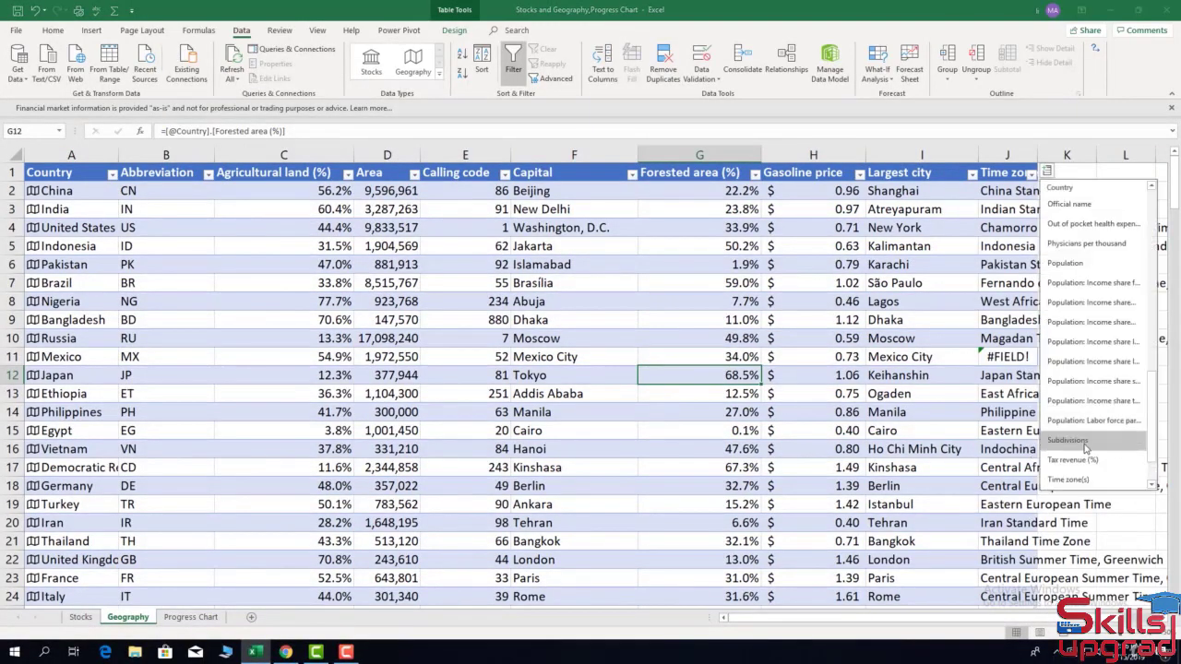
pyautogui.click(1088, 461)
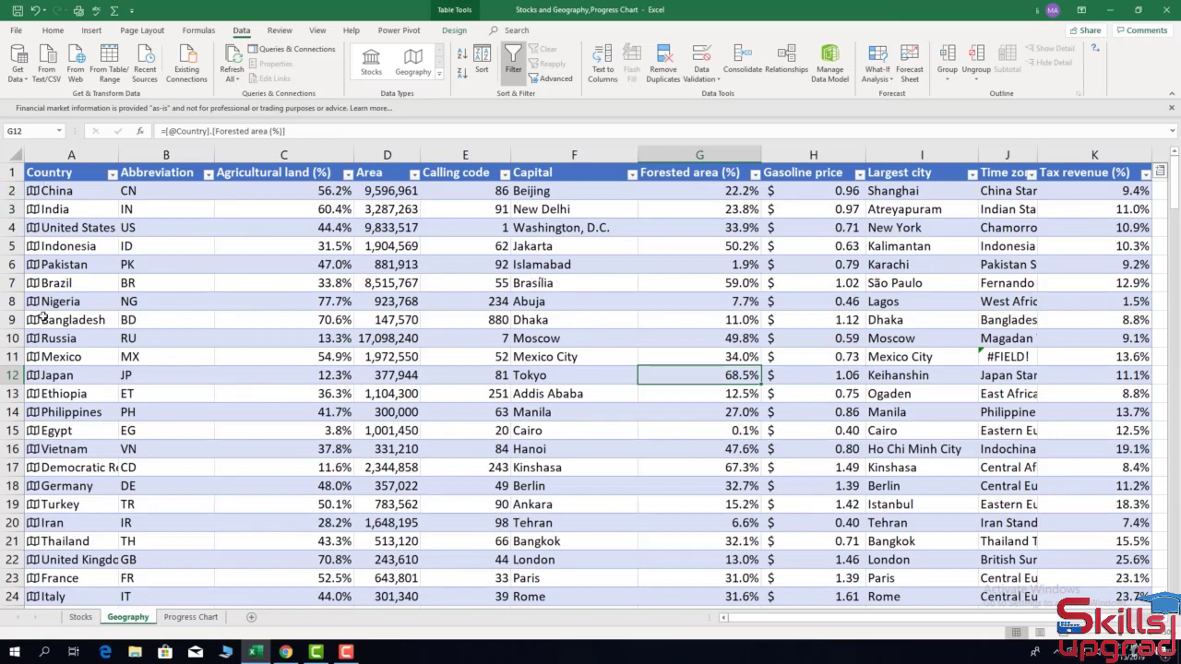
pyautogui.hscroll(1, 406, 423)
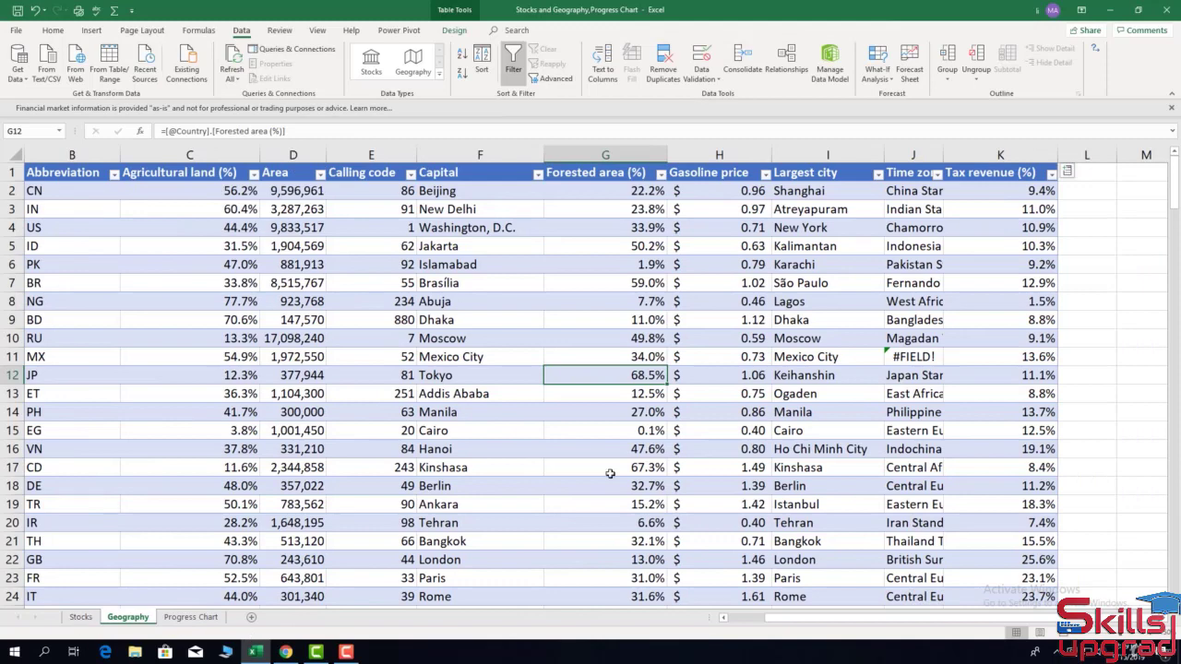
# - Ignore the #FIELD! error flagged for Mexico's time zone in cell J11
pyautogui.click(911, 357)
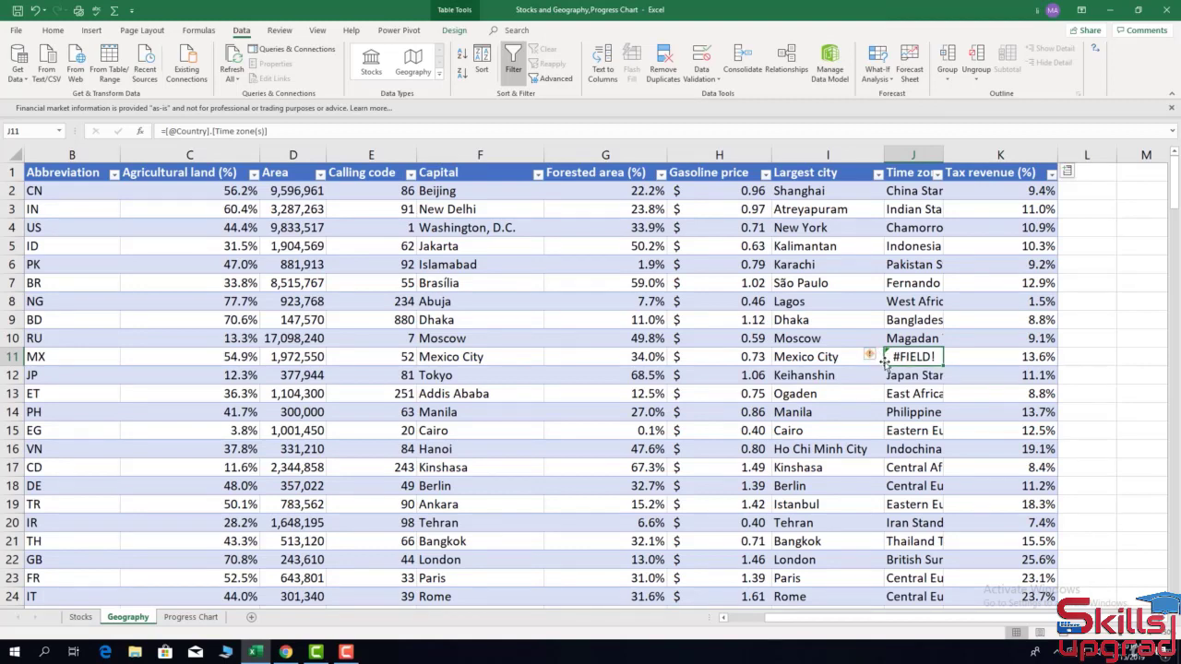
pyautogui.click(874, 354)
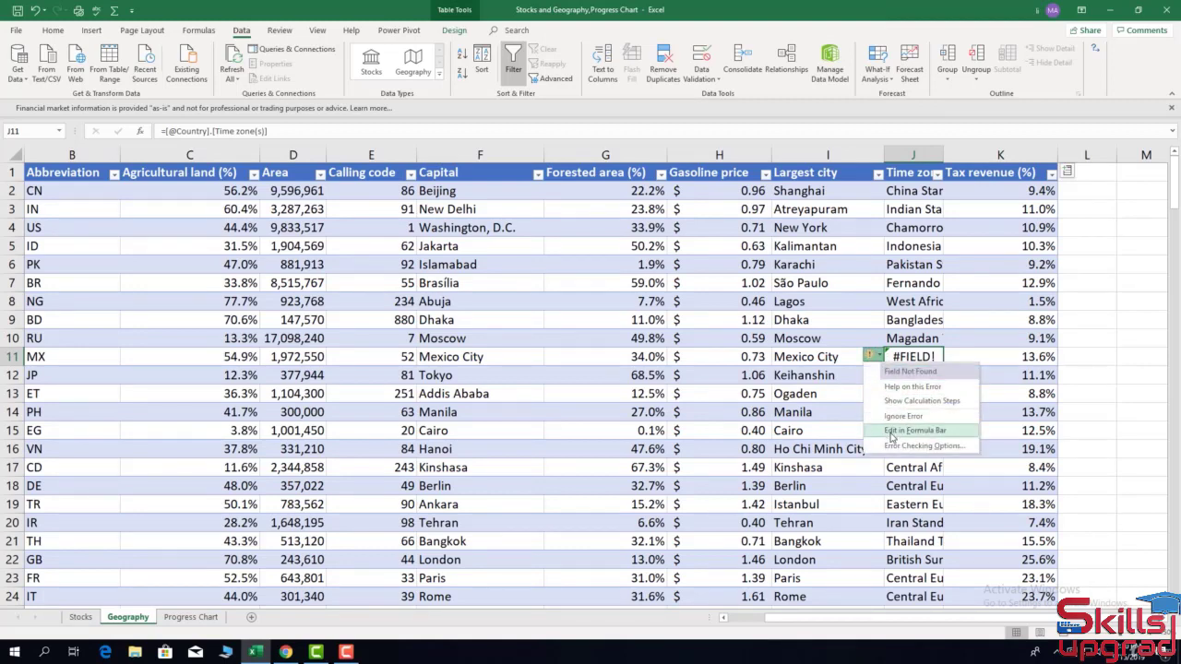
pyautogui.click(891, 418)
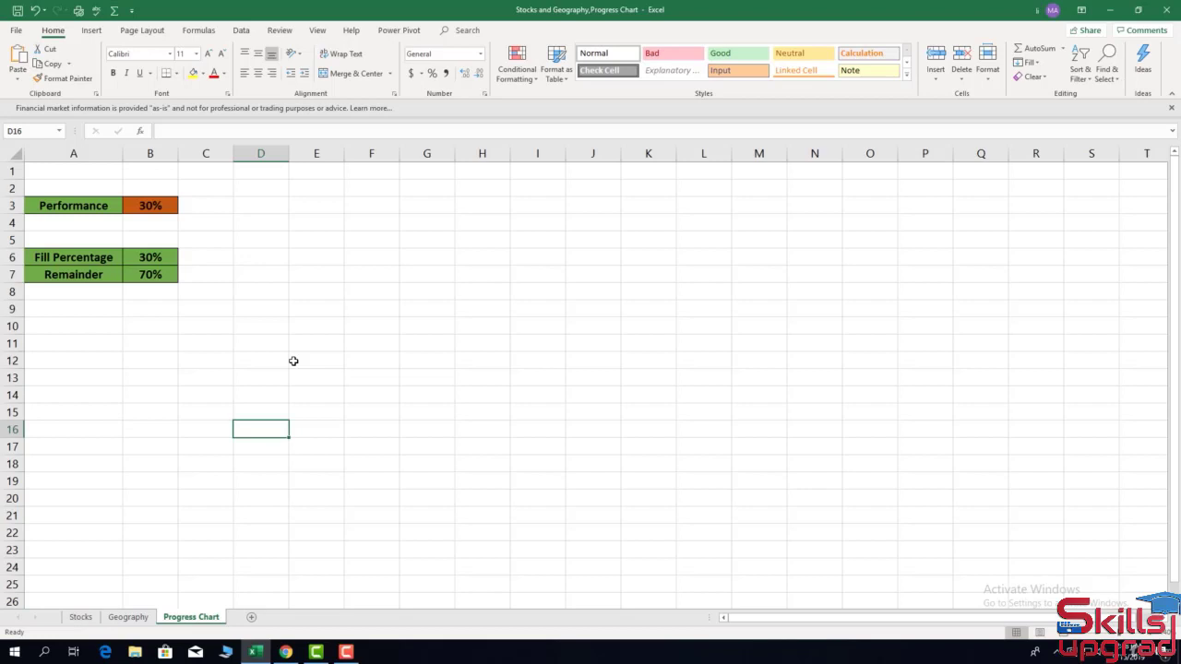
# - Insert a doughnut chart from the Fill Percentage and Remainder data in A6:B7 and place it beside the data from column C
pyautogui.moveTo(92, 256); pyautogui.dragTo(163, 279)
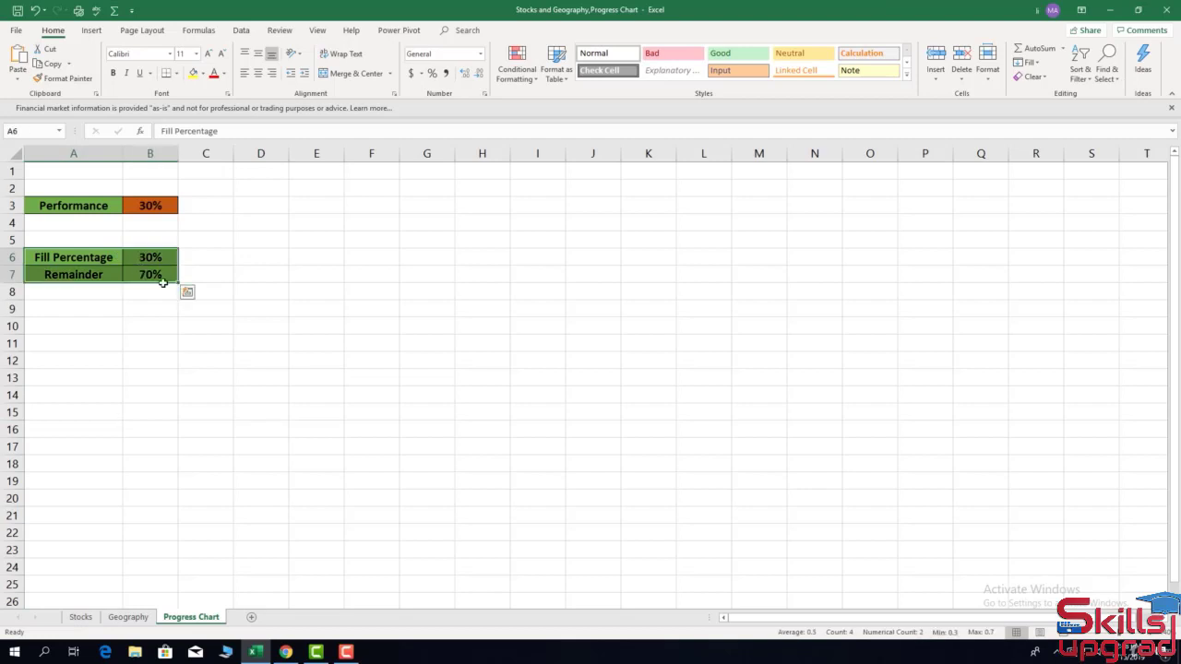
pyautogui.click(91, 32)
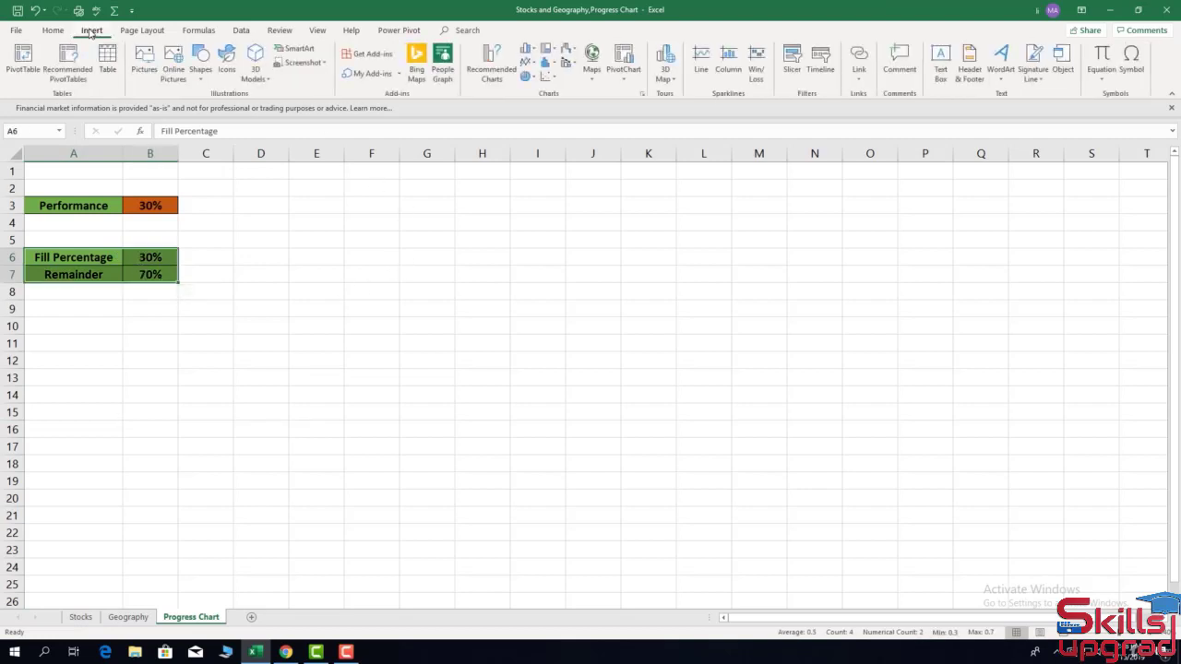
pyautogui.click(535, 78)
pyautogui.click(543, 215)
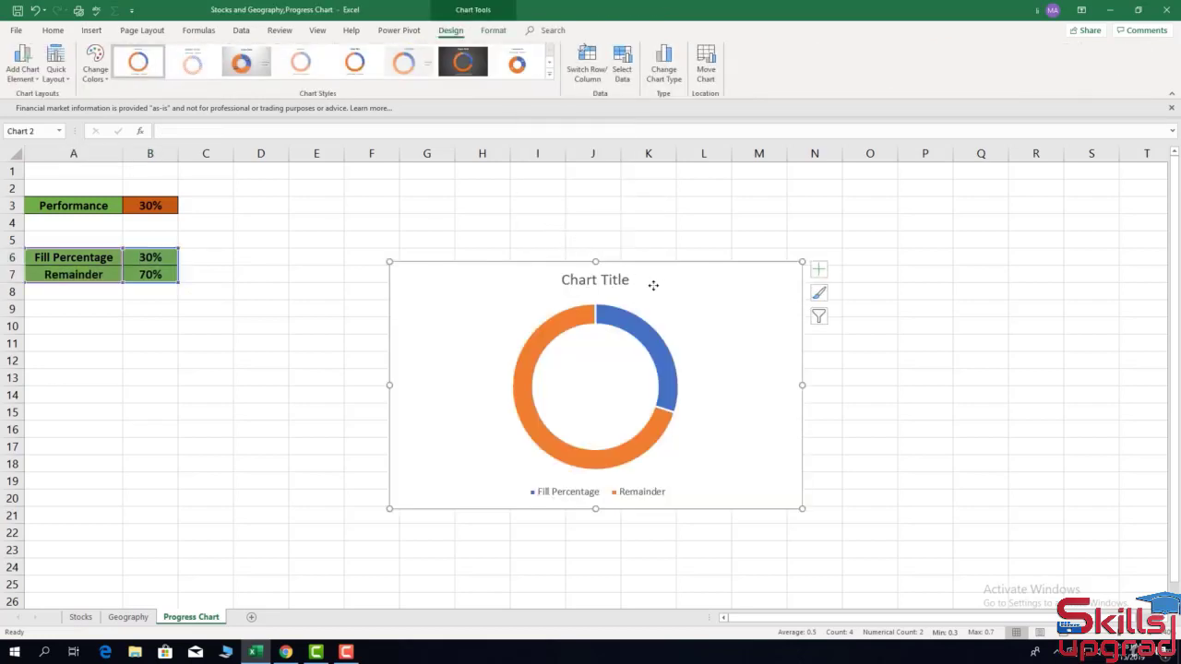
pyautogui.moveTo(653, 283); pyautogui.dragTo(464, 190)
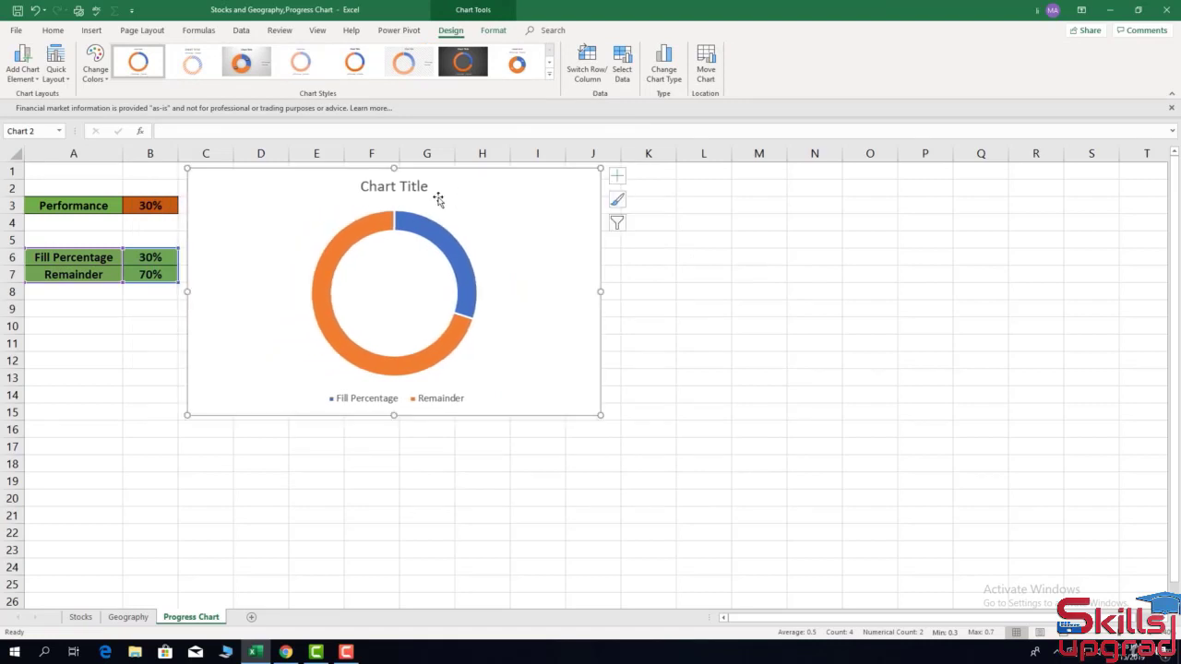
# - Delete the chart title and the legend from the doughnut chart
pyautogui.click(409, 187)
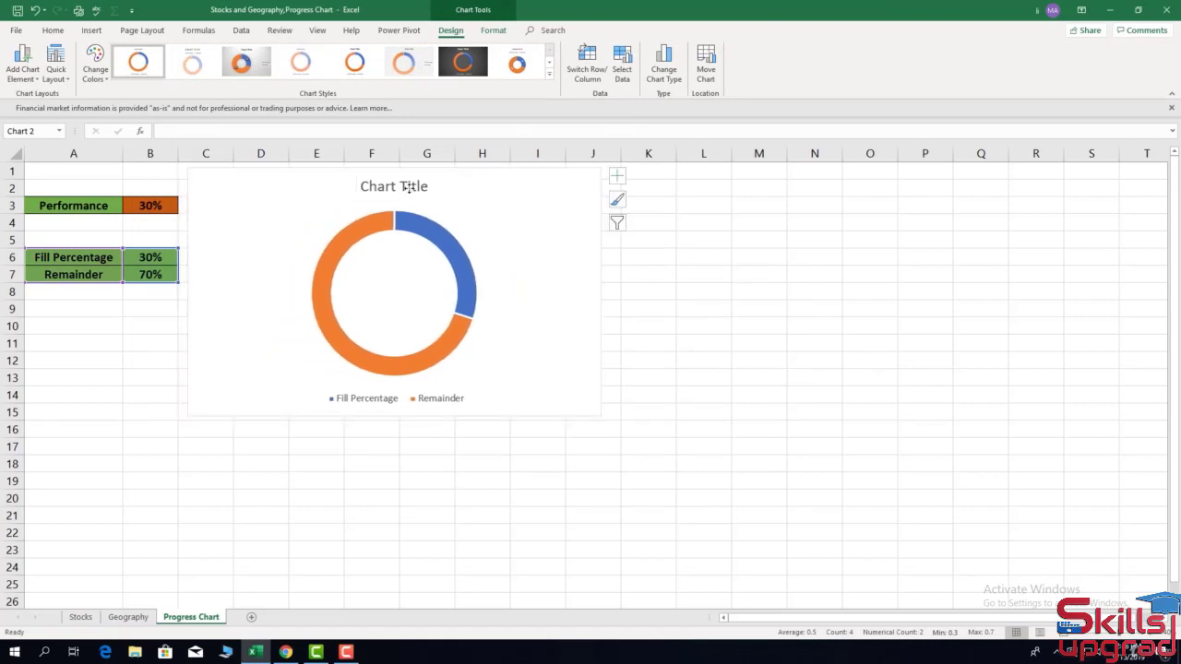
pyautogui.press('Delete')
pyautogui.click(441, 401)
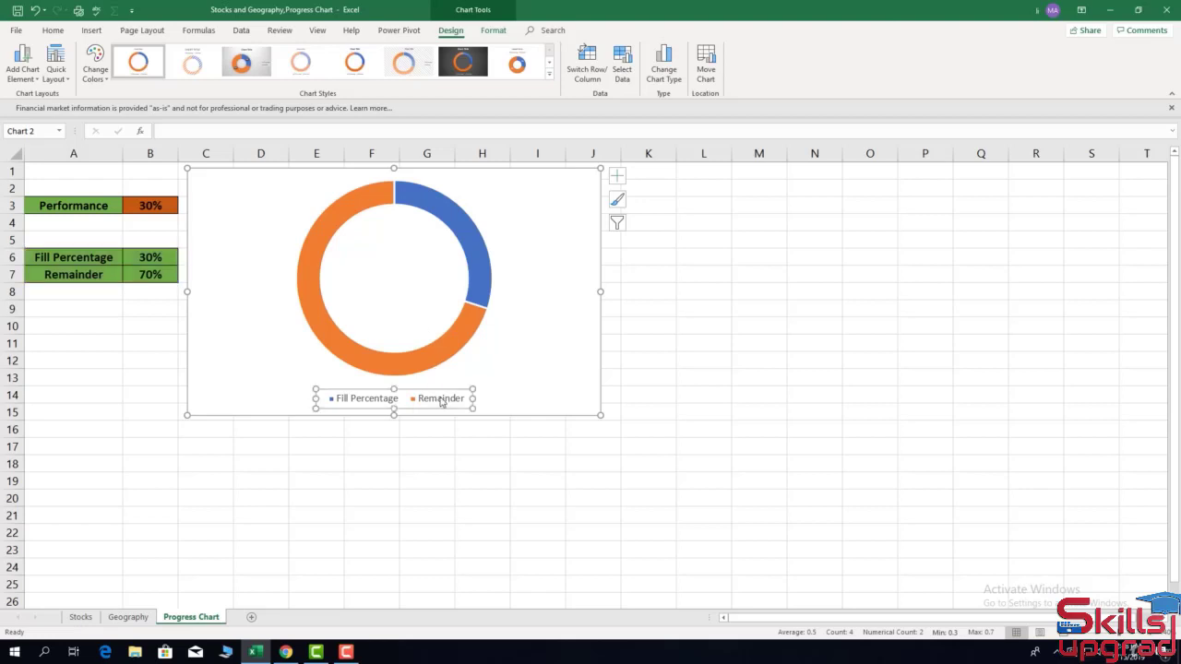
pyautogui.press('Delete')
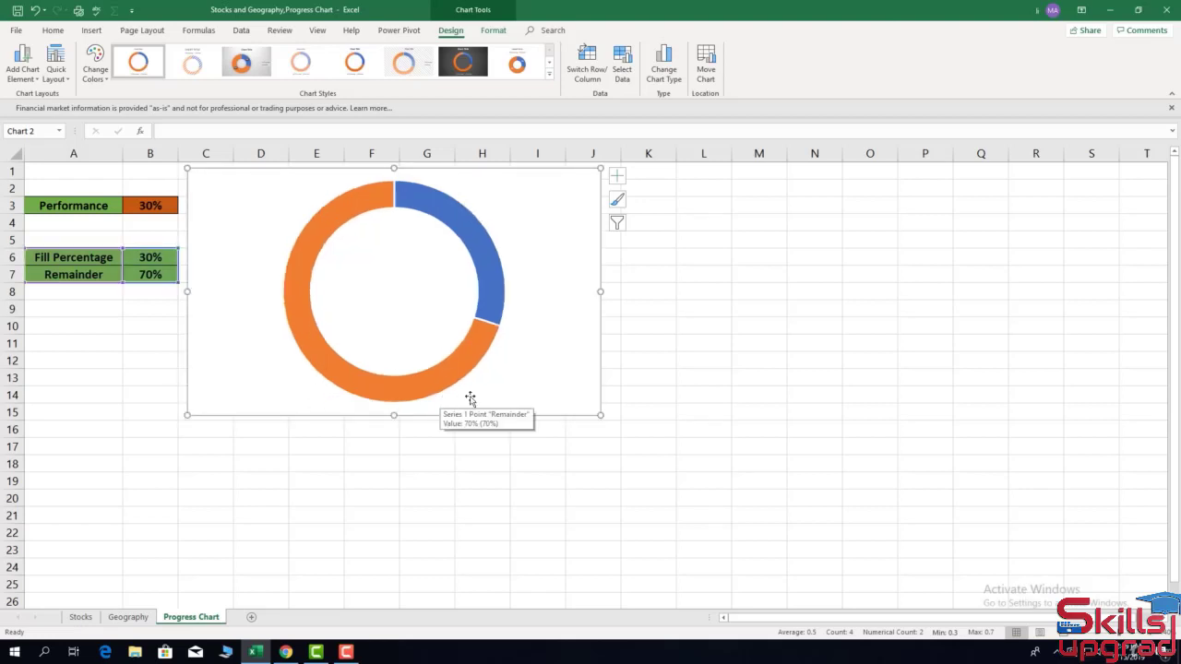
# - Set the doughnut series' shape outline to No Outline
pyautogui.click(474, 233)
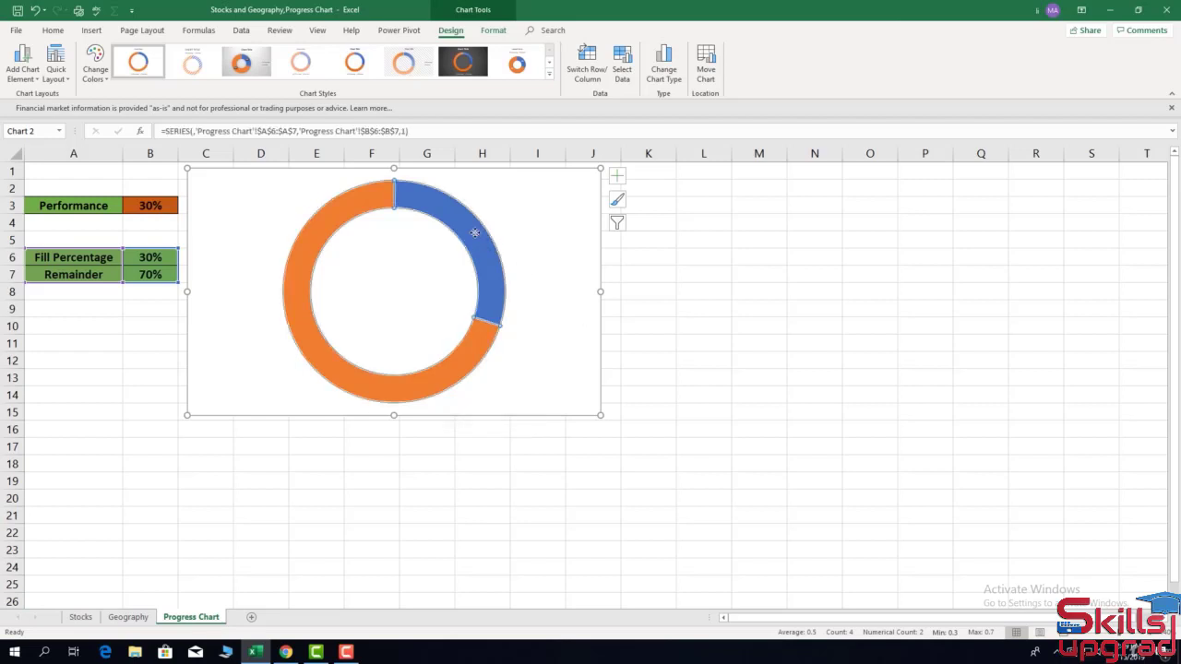
pyautogui.click(494, 31)
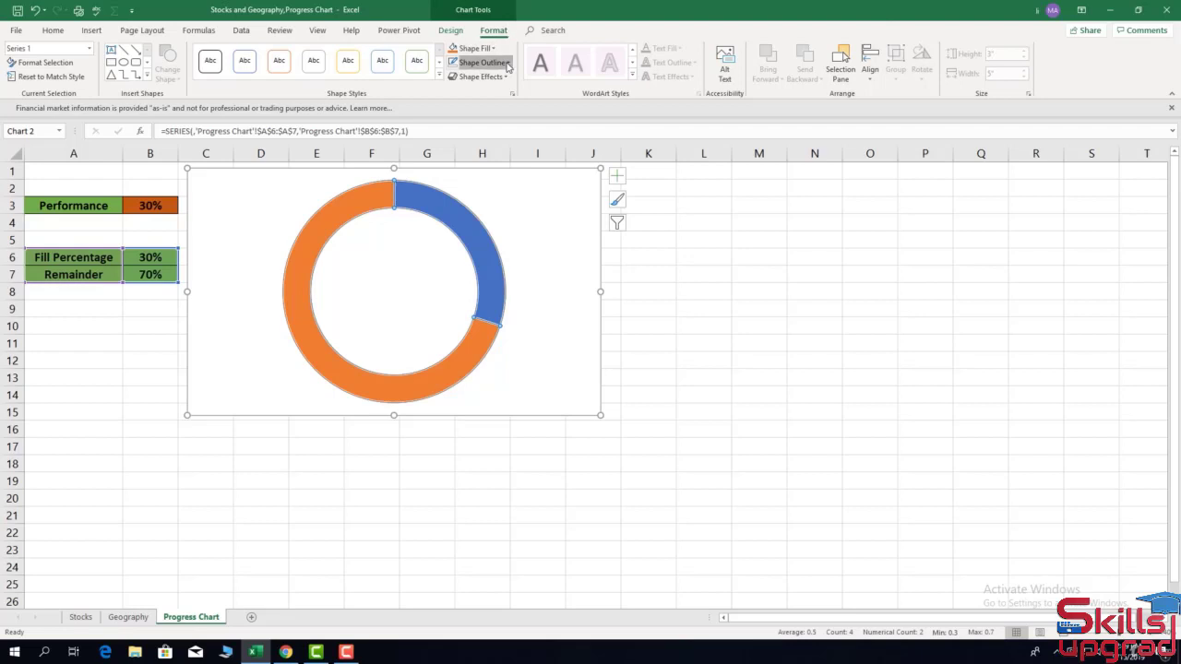
pyautogui.click(503, 63)
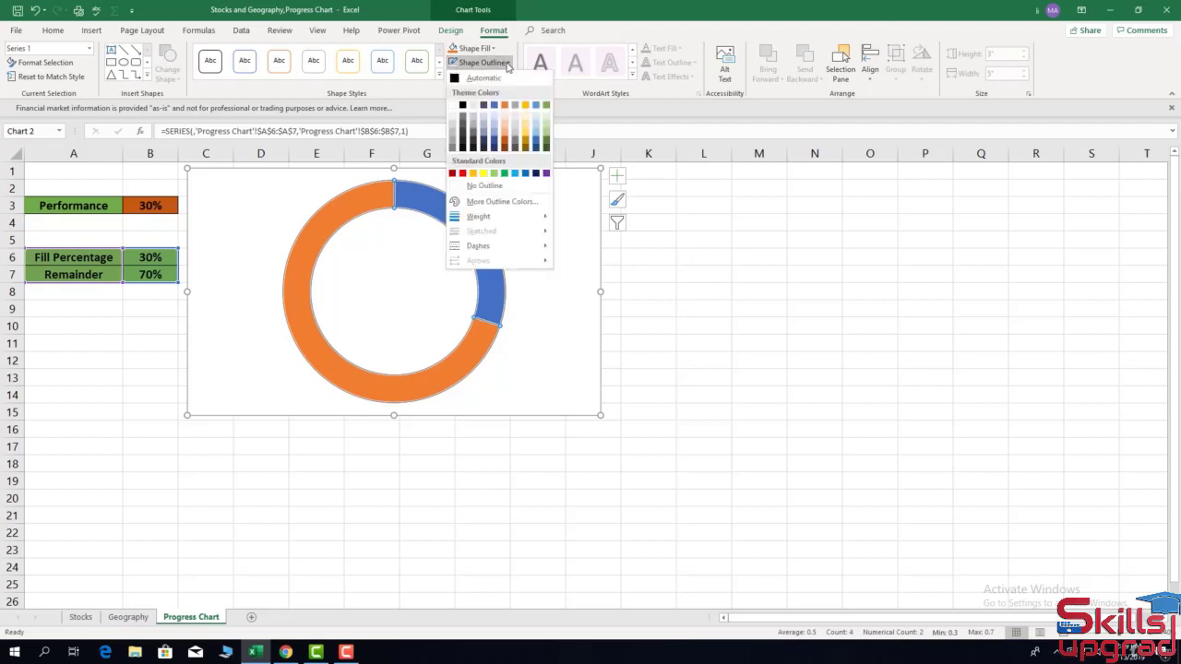
pyautogui.click(484, 185)
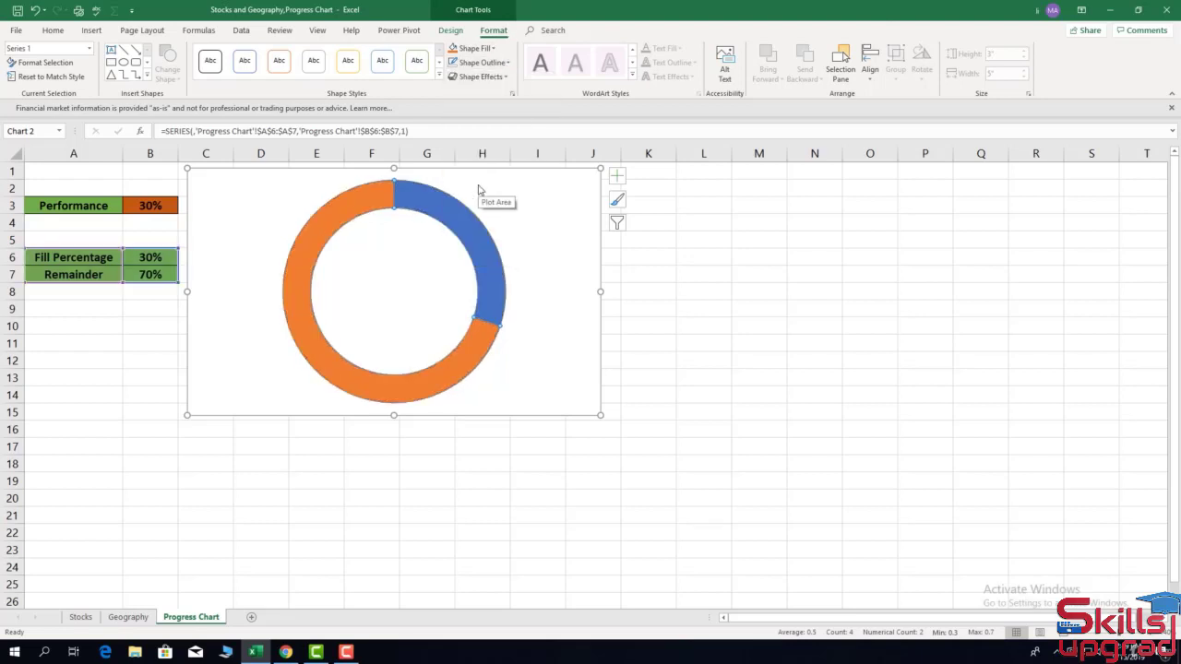
# - Give only the Remainder slice of the doughnut a solid light gray fill
pyautogui.doubleClick(554, 185)
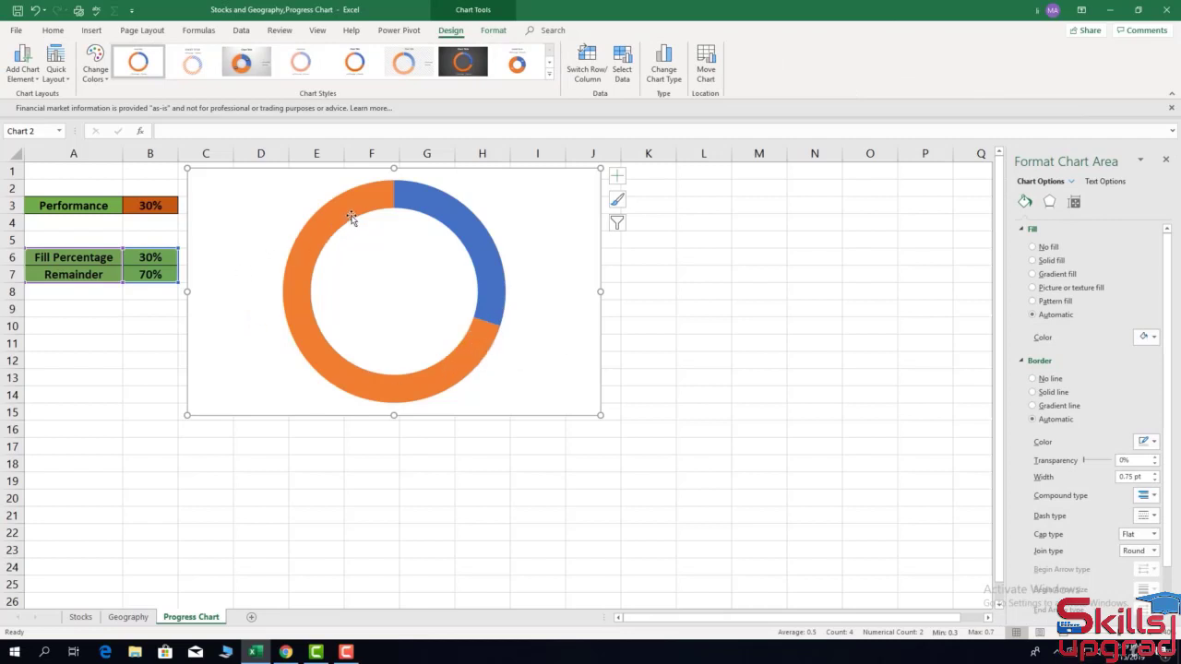
pyautogui.click(299, 305)
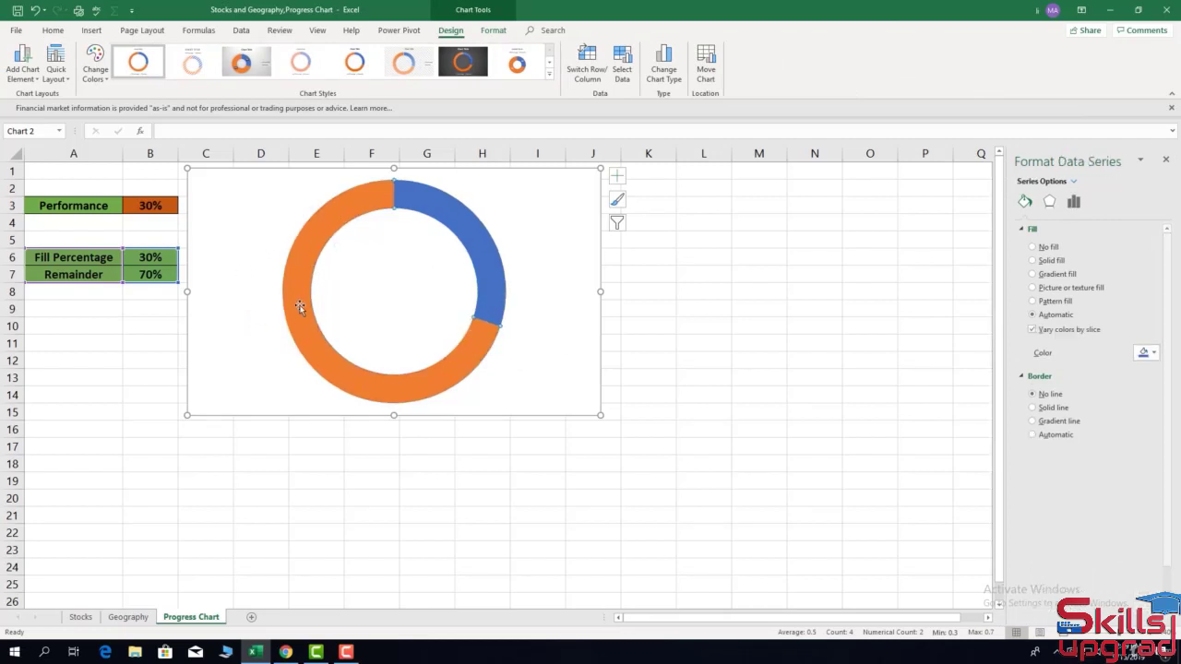
pyautogui.click(299, 306)
pyautogui.click(1033, 261)
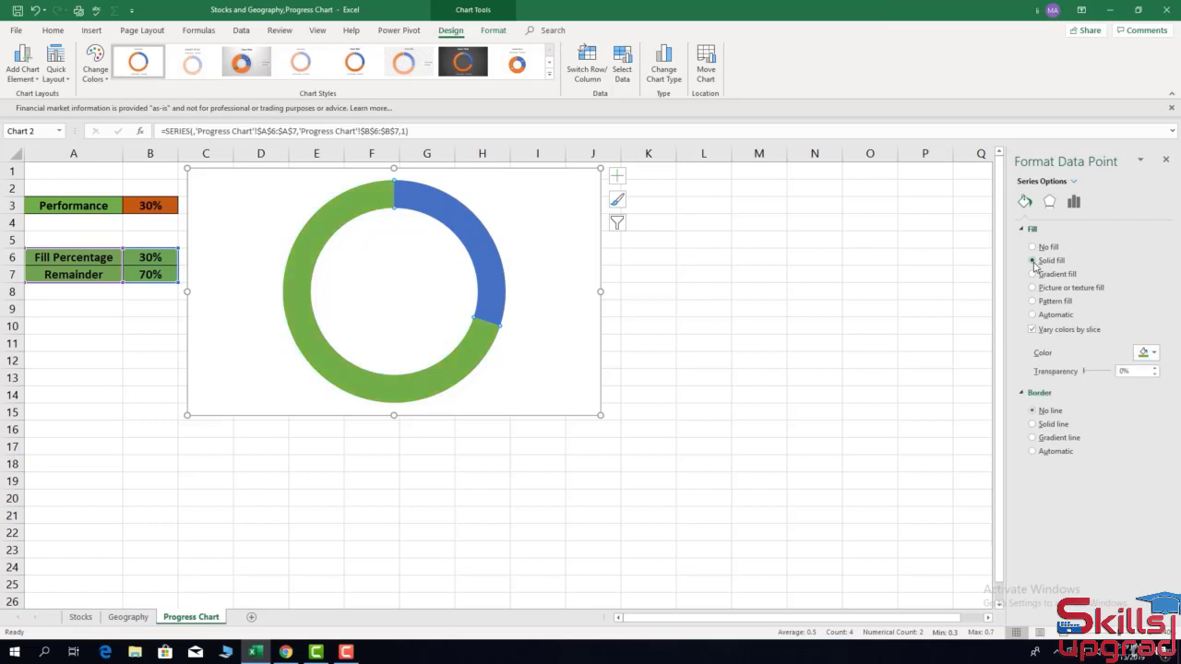
pyautogui.click(1154, 356)
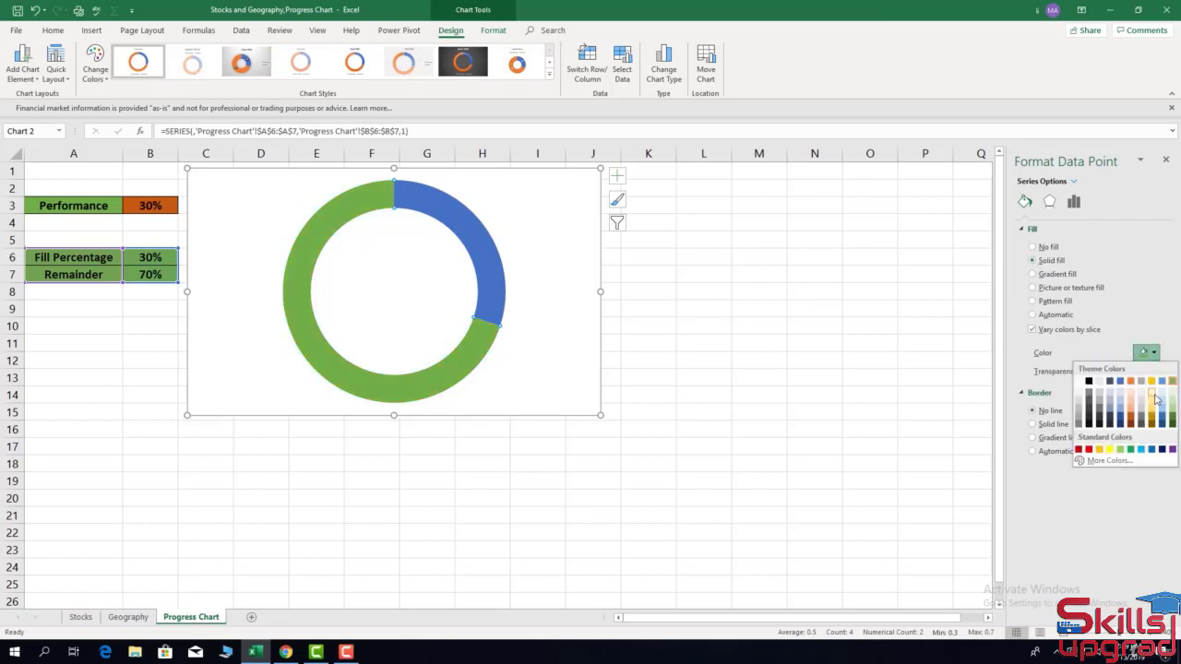
pyautogui.click(1143, 406)
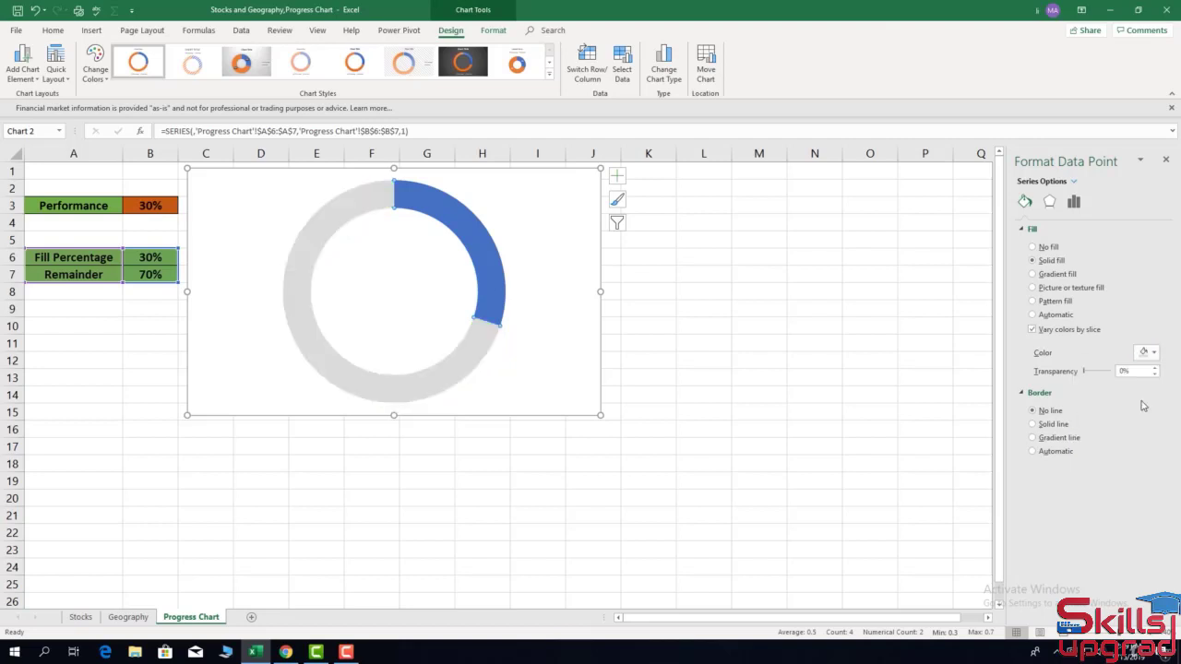
# - Give the Fill Percentage slice a solid green fill from the theme colors
pyautogui.click(463, 219)
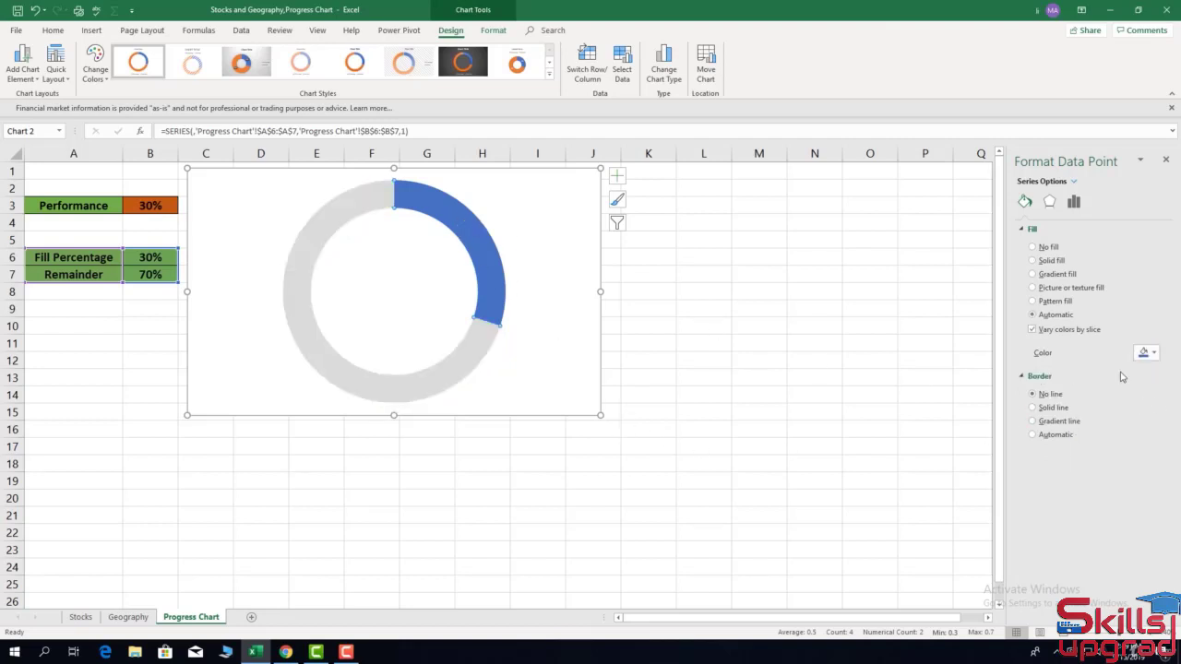
pyautogui.click(1033, 262)
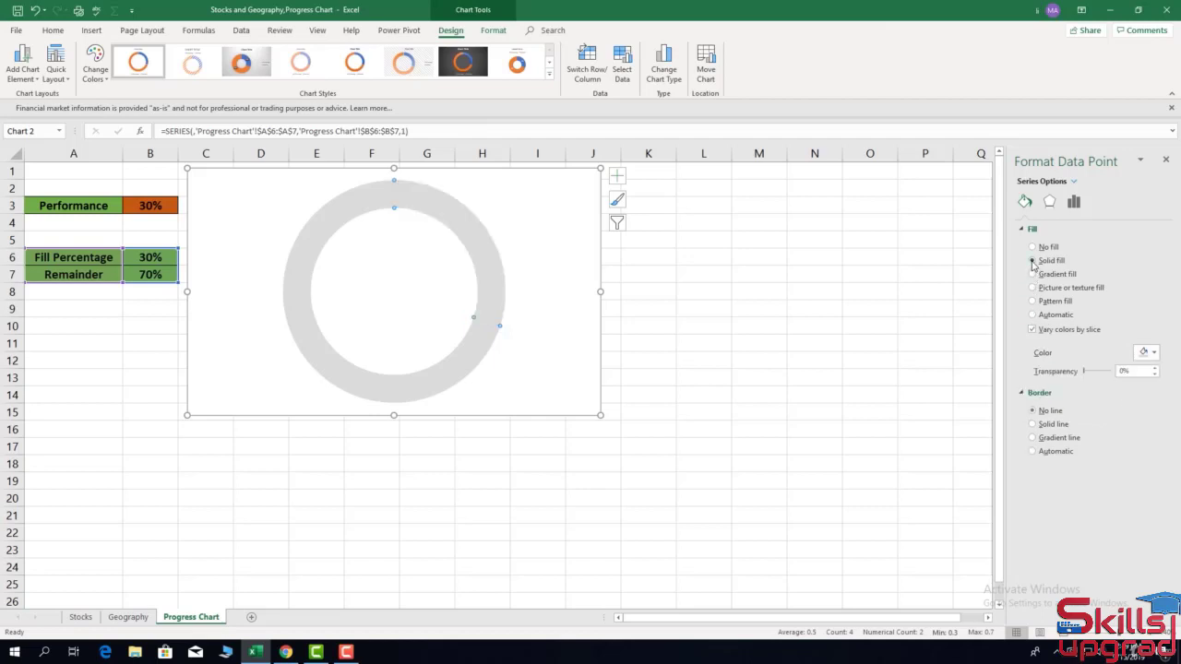
pyautogui.click(1152, 353)
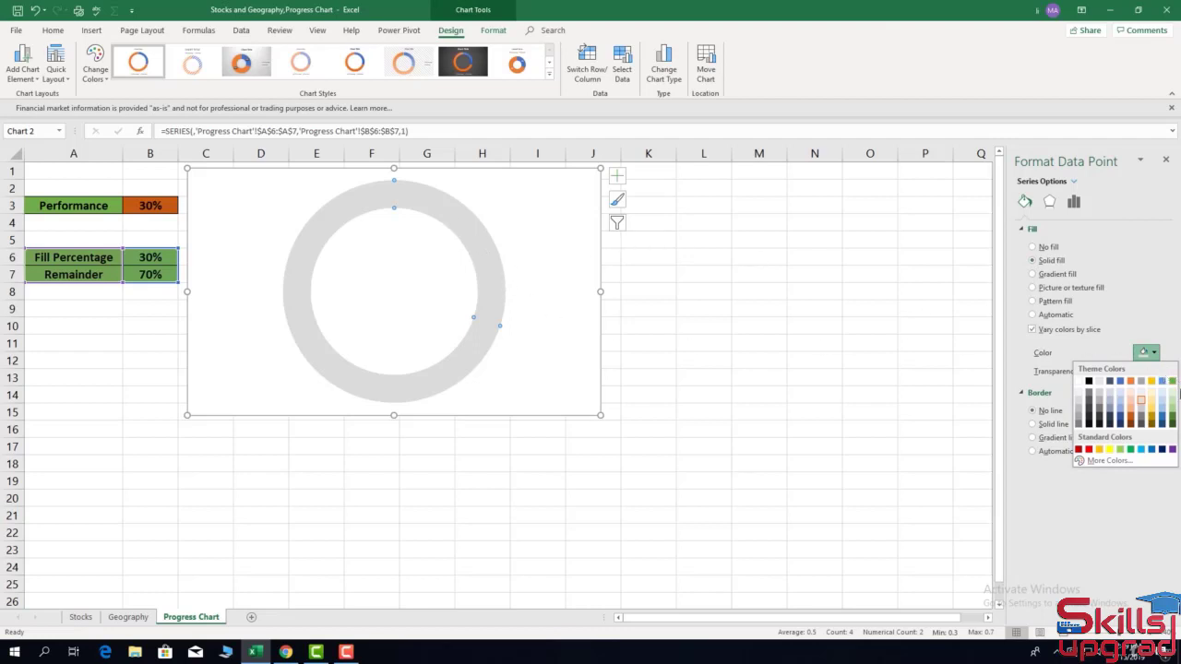
pyautogui.click(1173, 382)
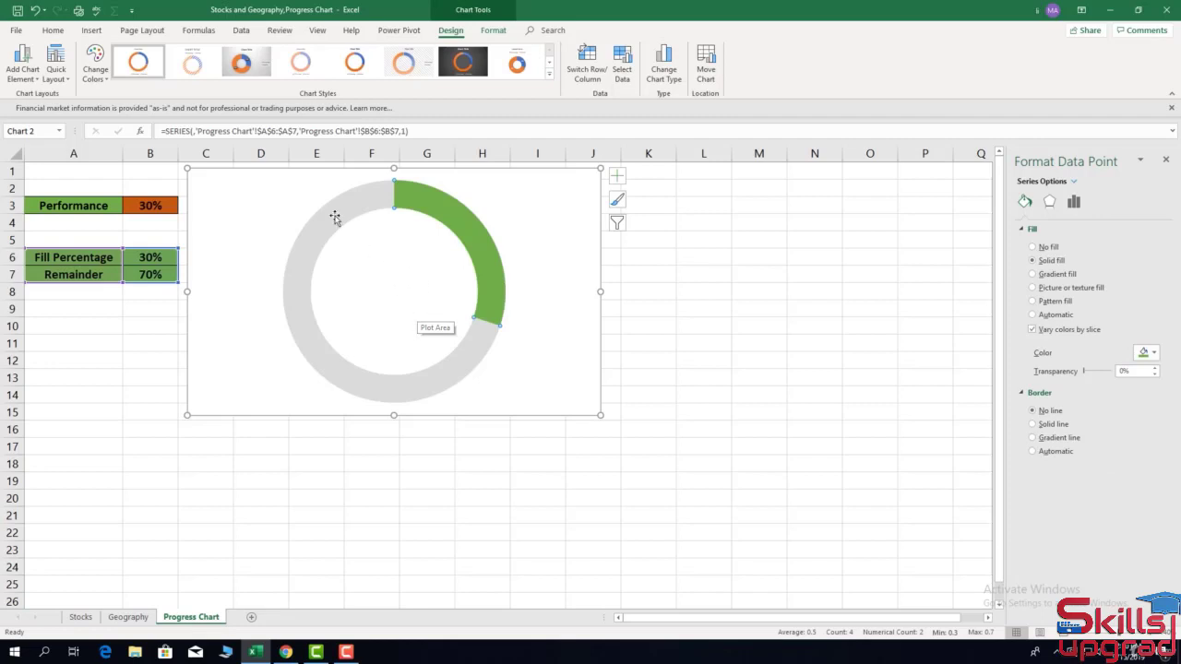
# - Add a text box in the doughnut's center and link it to the Performance value with ='Progress Chart'!$B$3
pyautogui.click(92, 30)
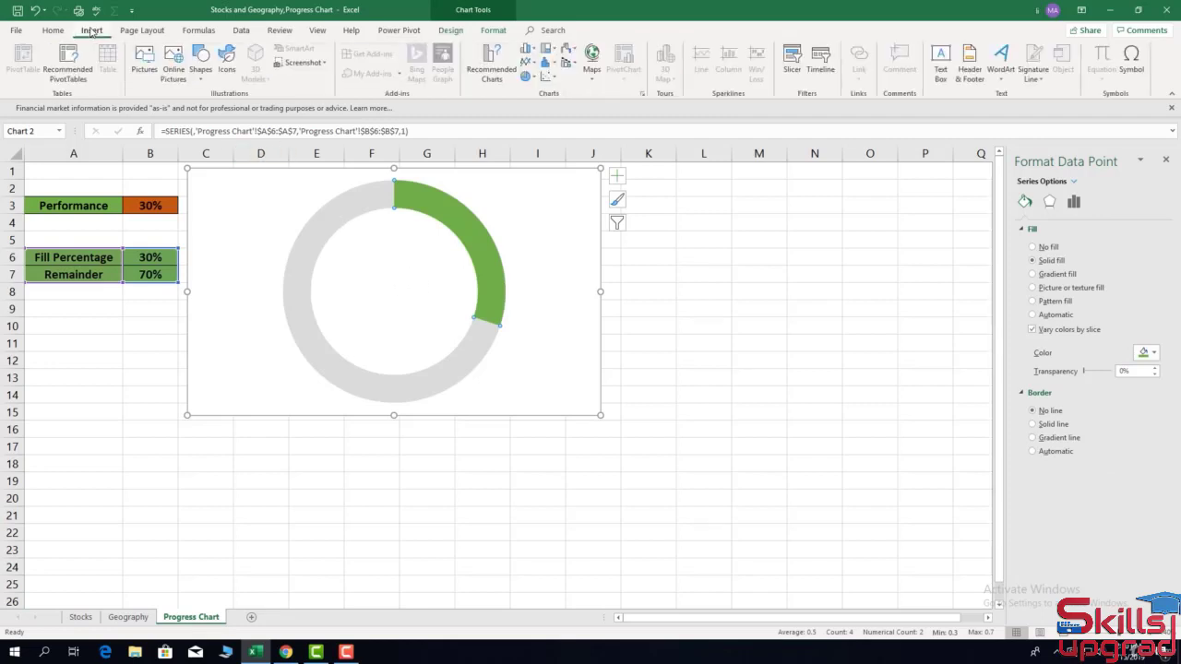
pyautogui.click(946, 82)
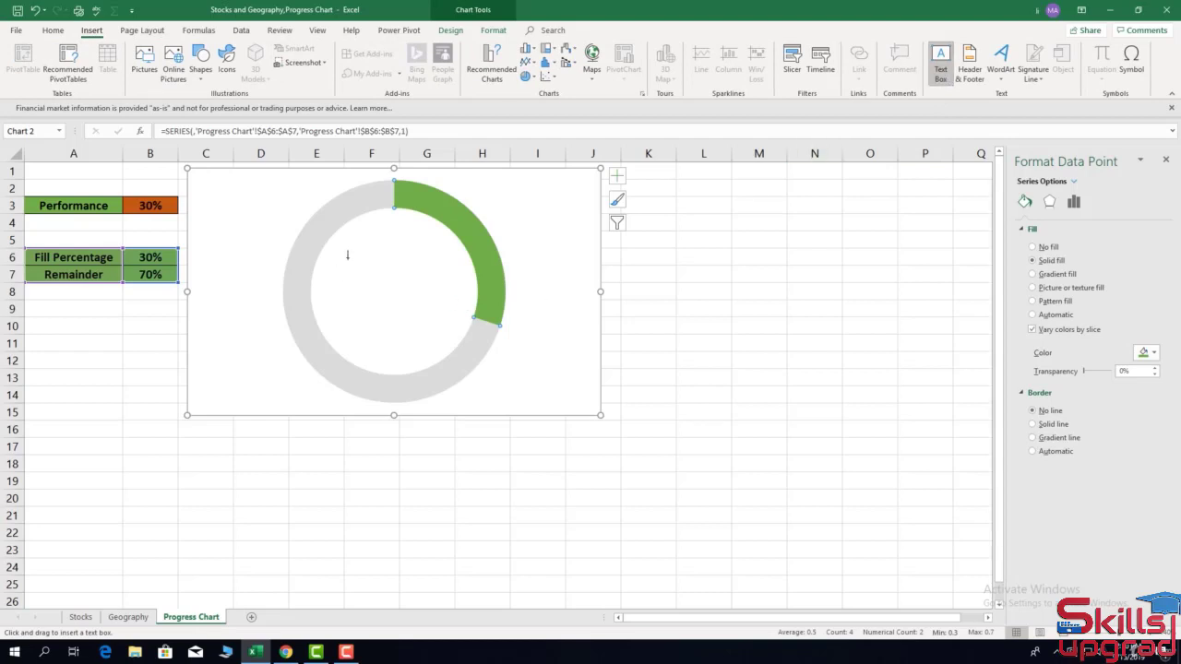
pyautogui.moveTo(348, 259)
pyautogui.mouseDown()
pyautogui.moveTo(353, 301)
pyautogui.moveTo(376, 319)
pyautogui.moveTo(438, 327)
pyautogui.mouseUp()
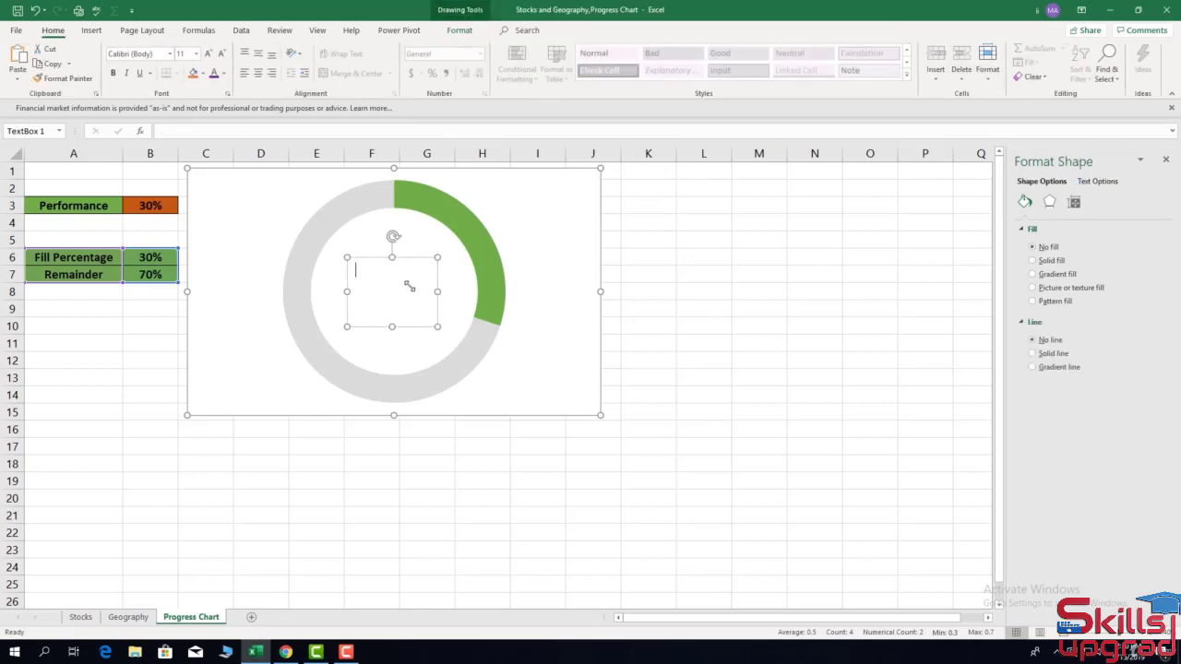
pyautogui.click(232, 131)
pyautogui.write('=')
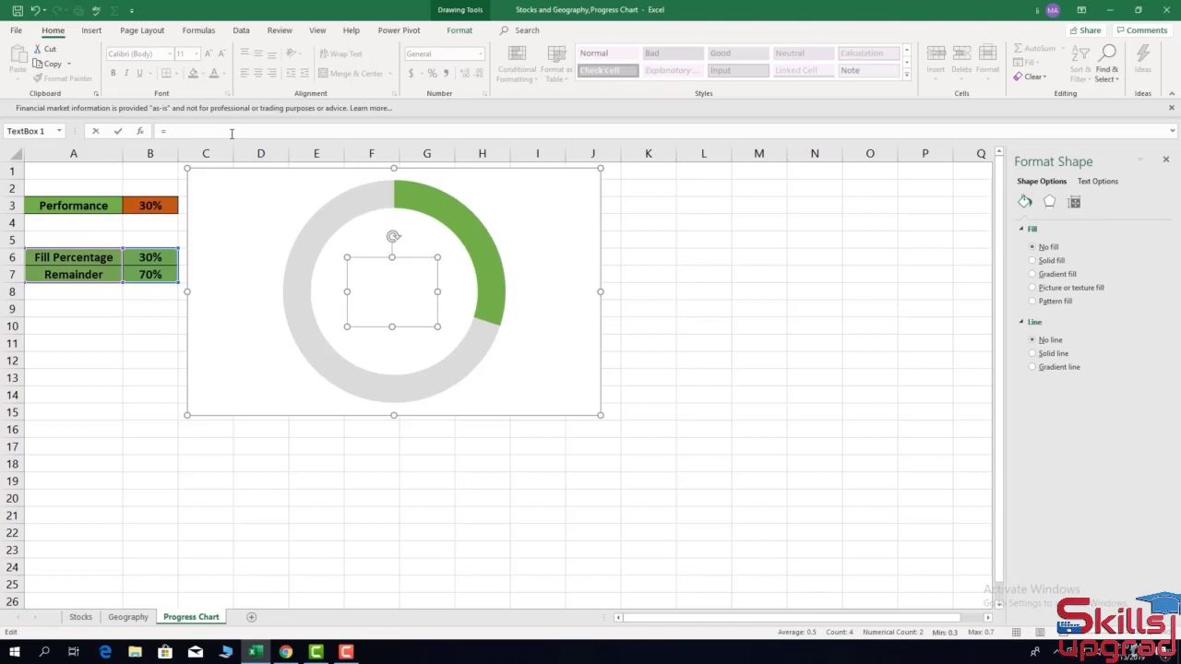
pyautogui.click(149, 208)
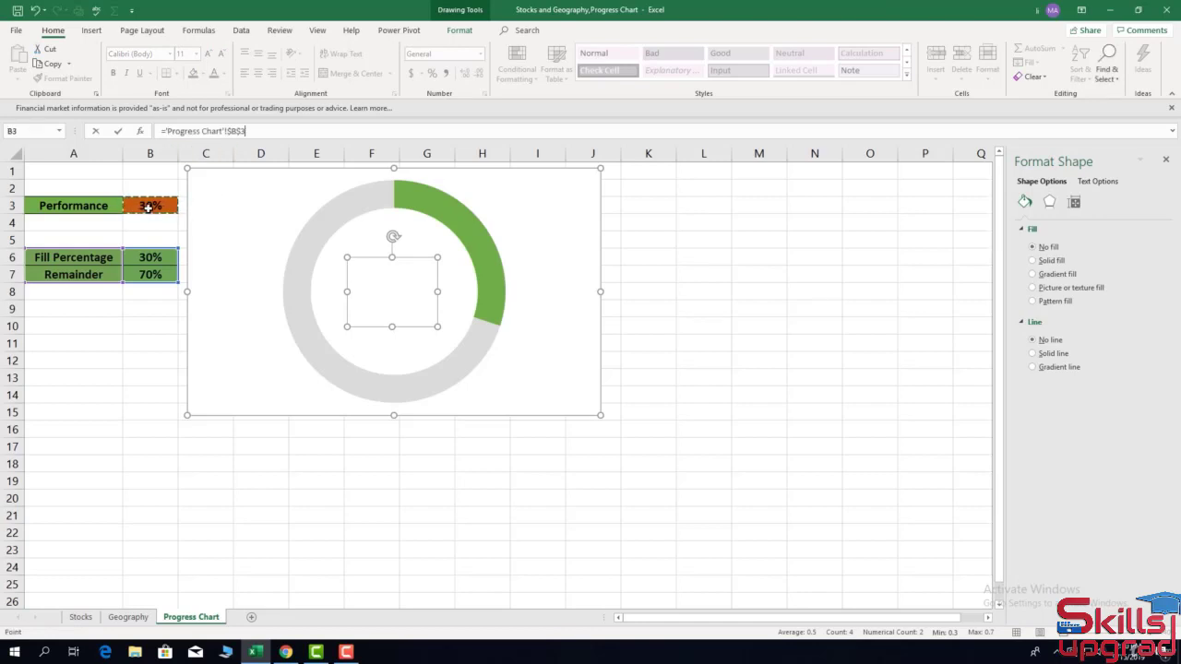
pyautogui.press('Return')
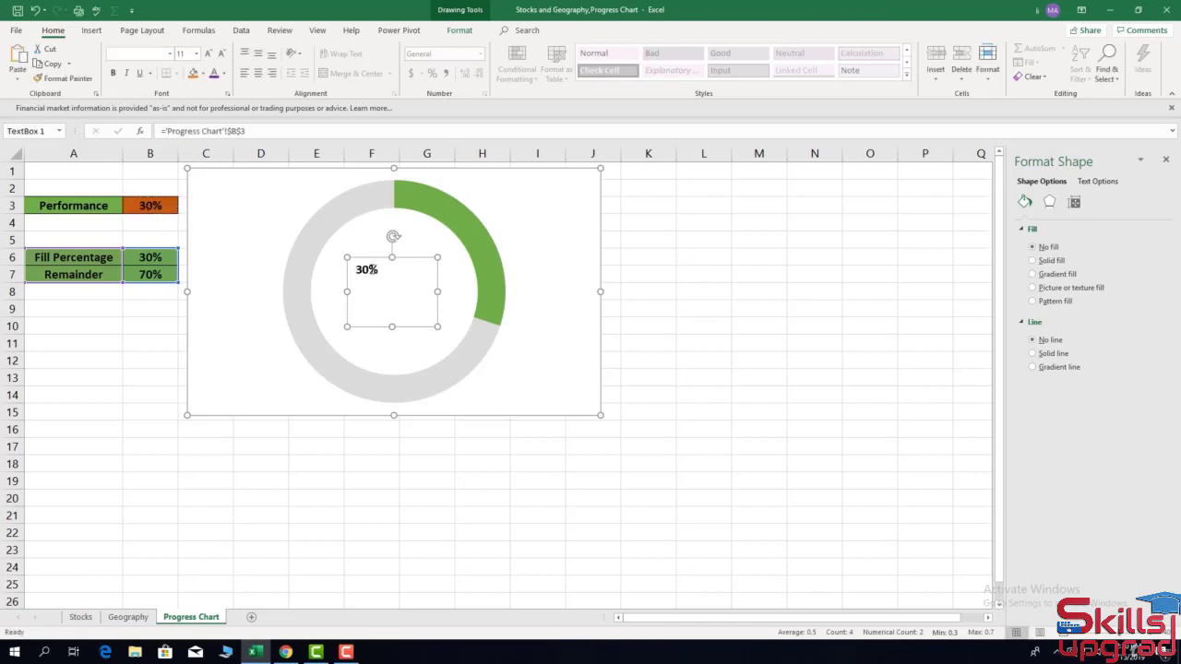
# - Center the percentage text horizontally and vertically within the text box
pyautogui.click(366, 269)
pyautogui.doubleClick(365, 269)
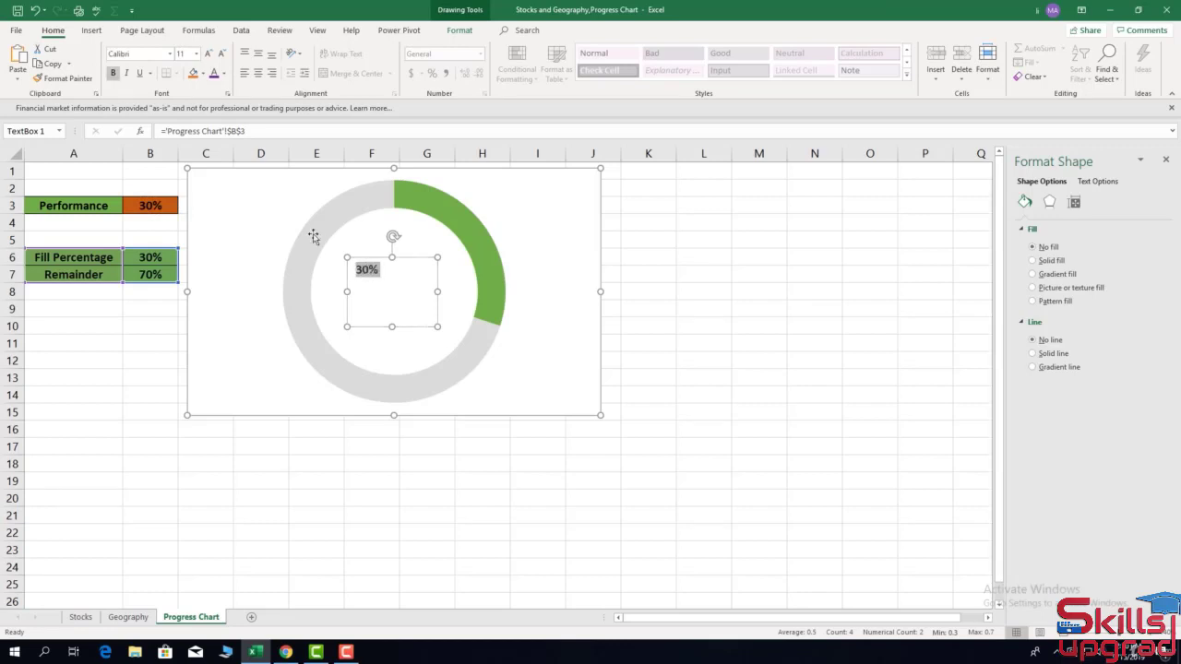
pyautogui.click(258, 73)
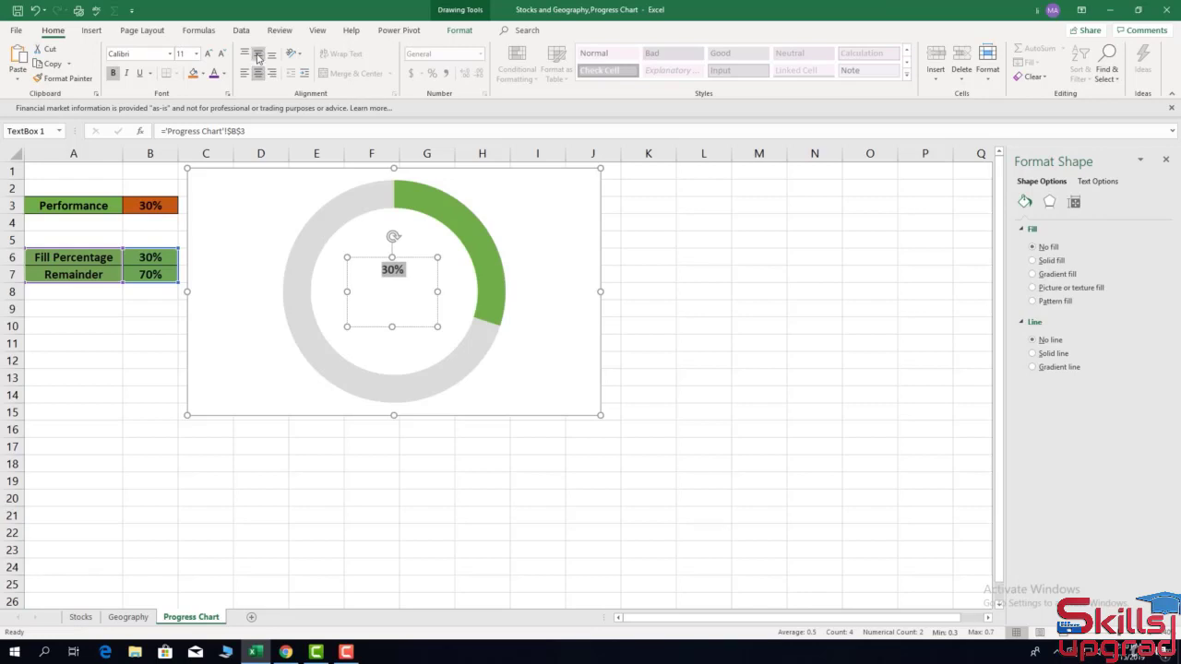
pyautogui.click(258, 55)
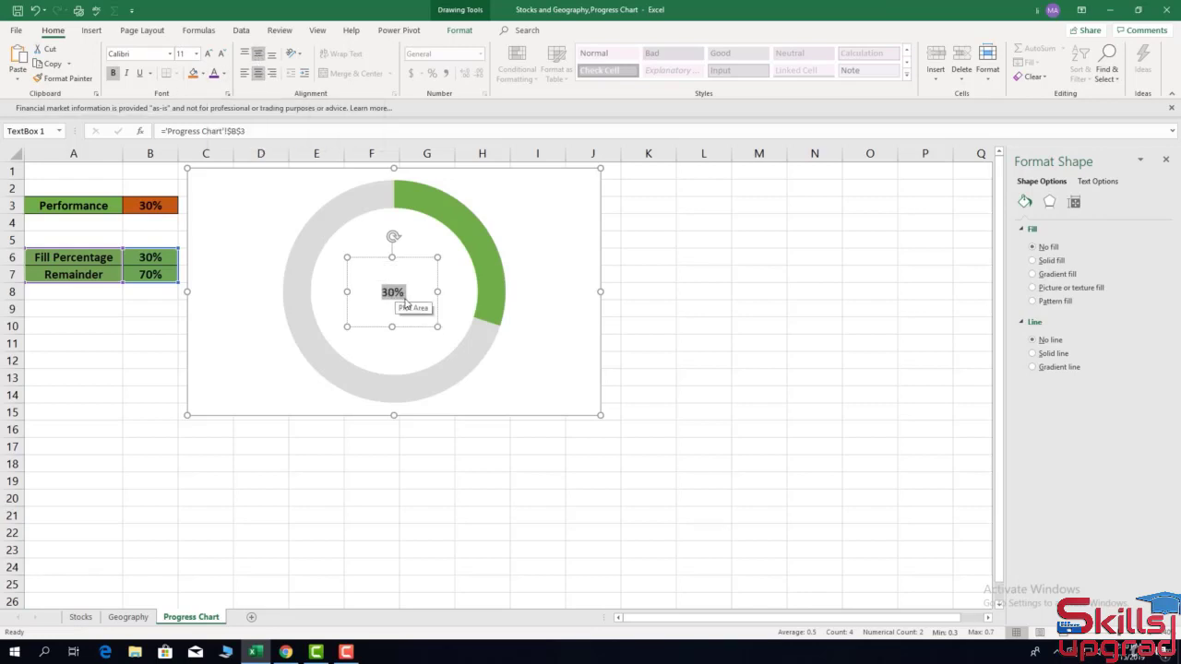
# - Color the percentage text in the text box purple and set its font size to 36
pyautogui.click(214, 73)
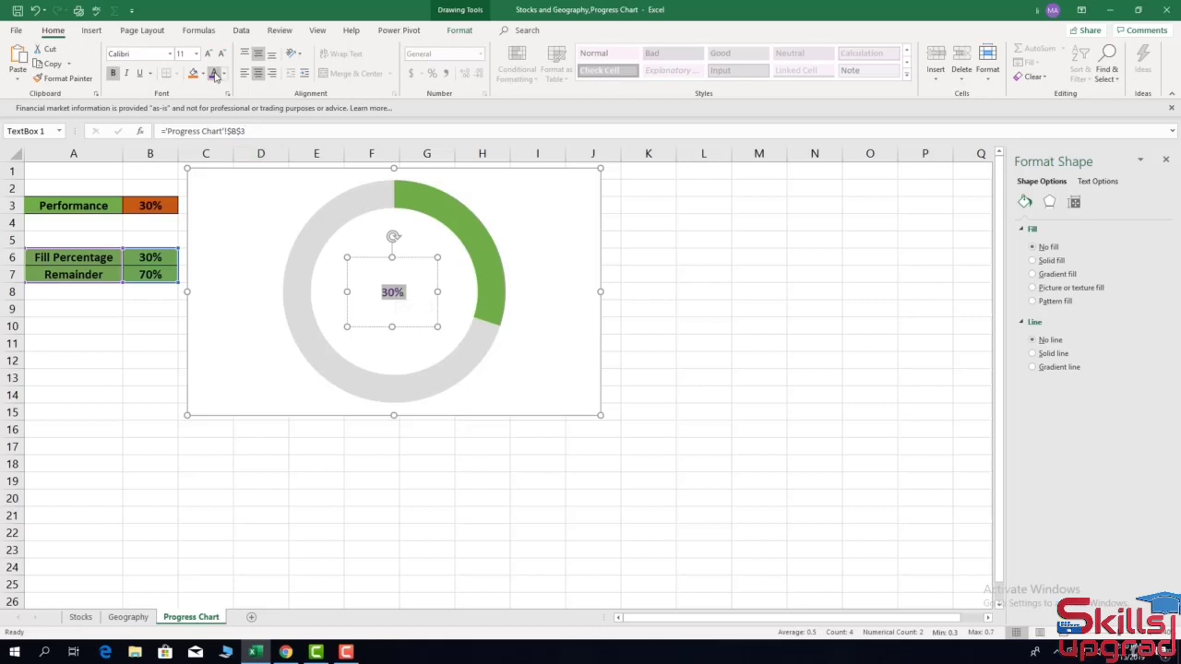
pyautogui.click(196, 55)
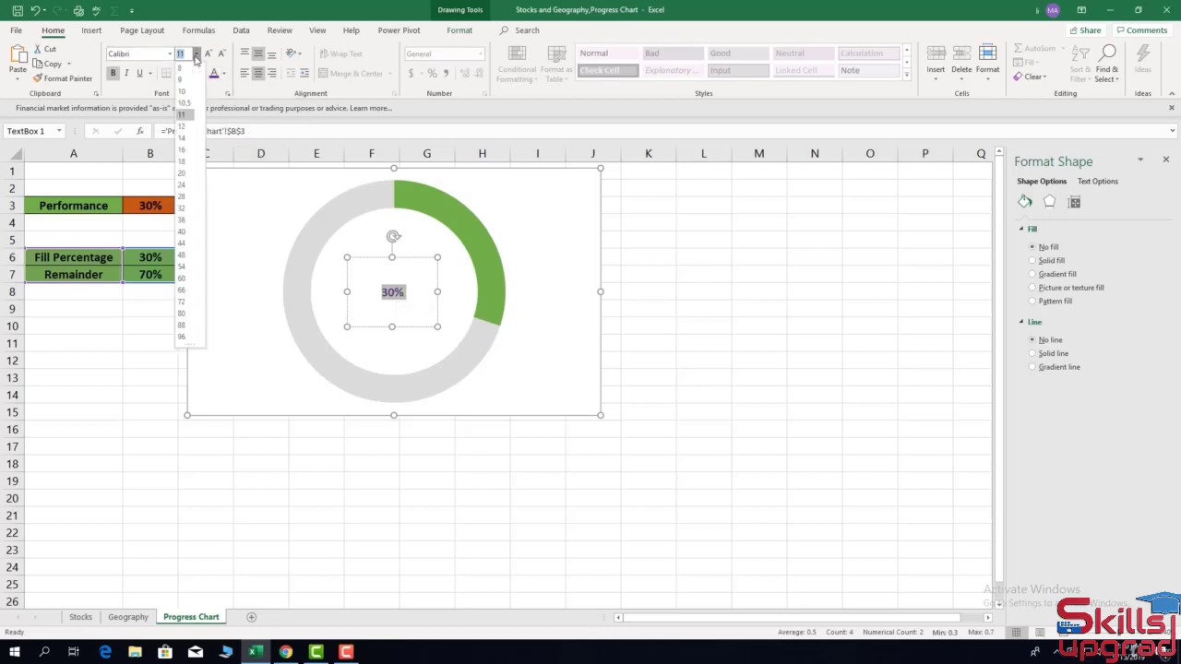
pyautogui.click(185, 223)
pyautogui.click(545, 256)
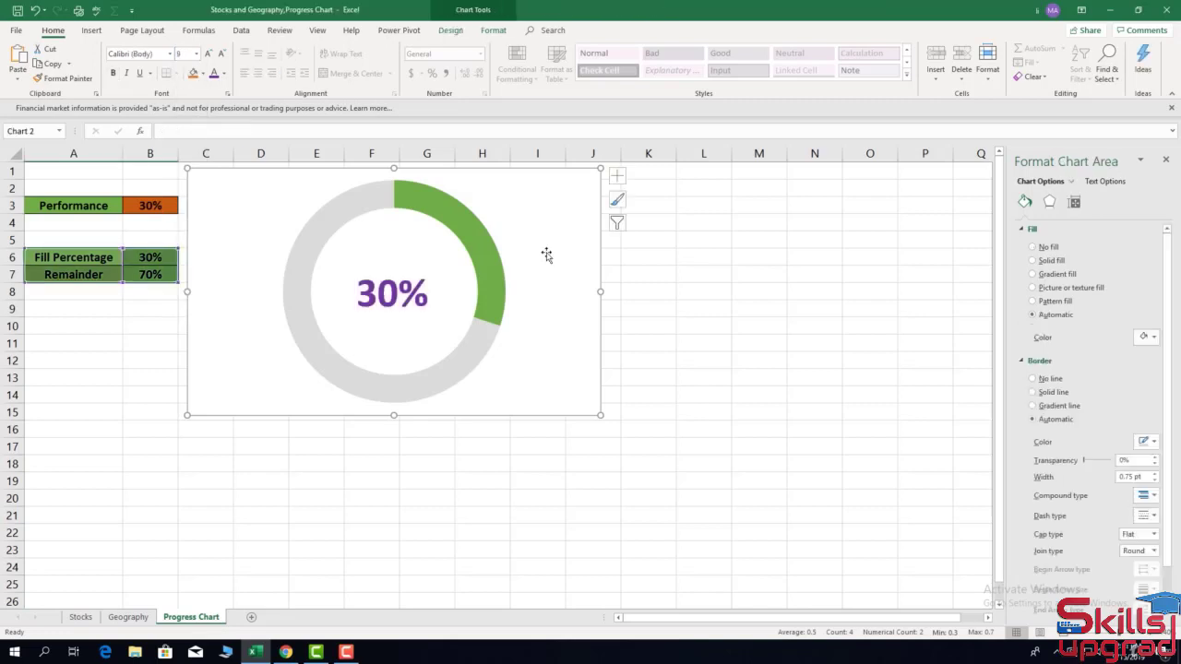
# - Give the Fill Percentage slice a solid green border from the theme colors with a width of 15 pt
pyautogui.click(482, 246)
pyautogui.click(483, 246)
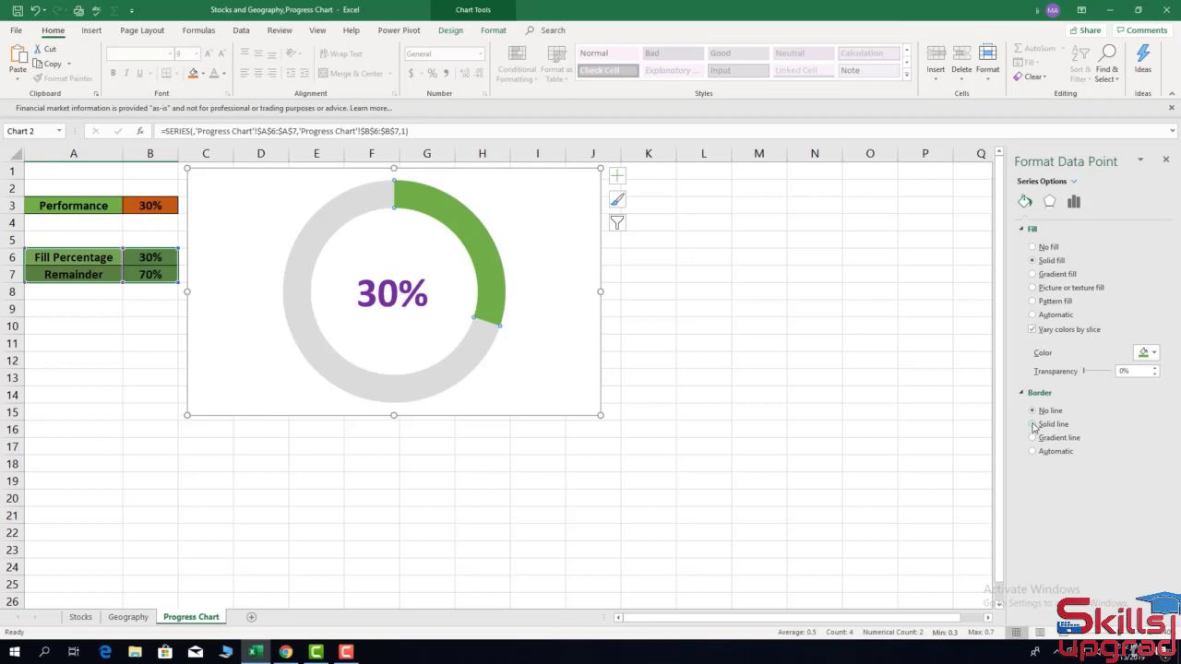
pyautogui.click(1033, 425)
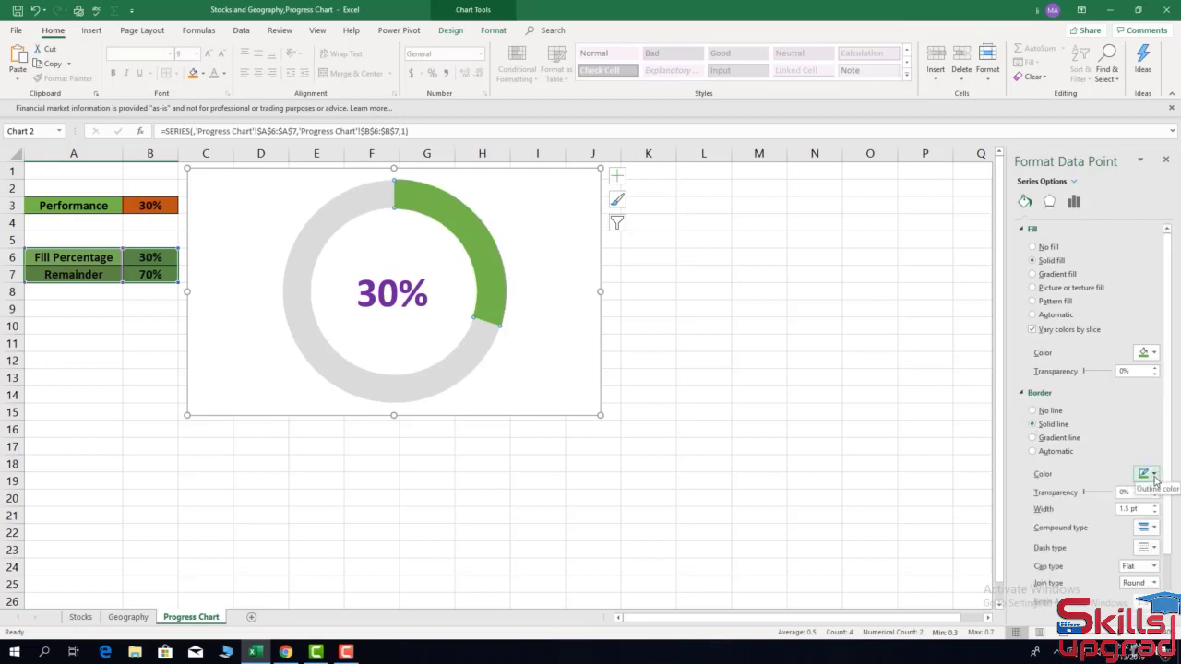
pyautogui.click(1155, 478)
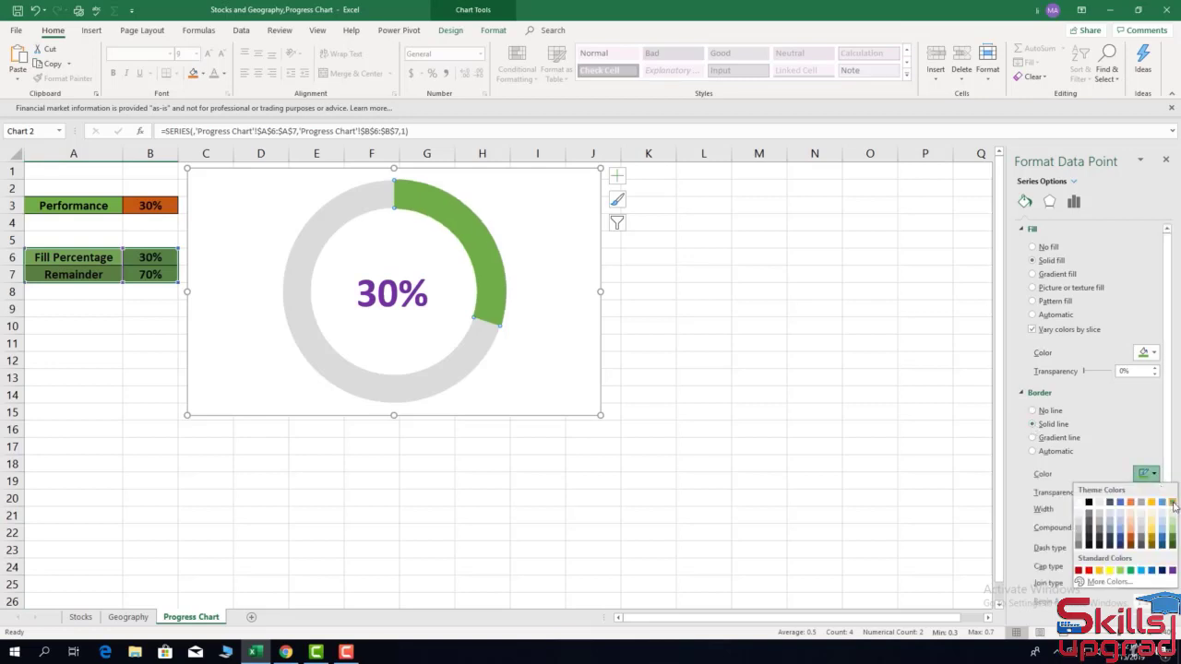
pyautogui.click(1173, 503)
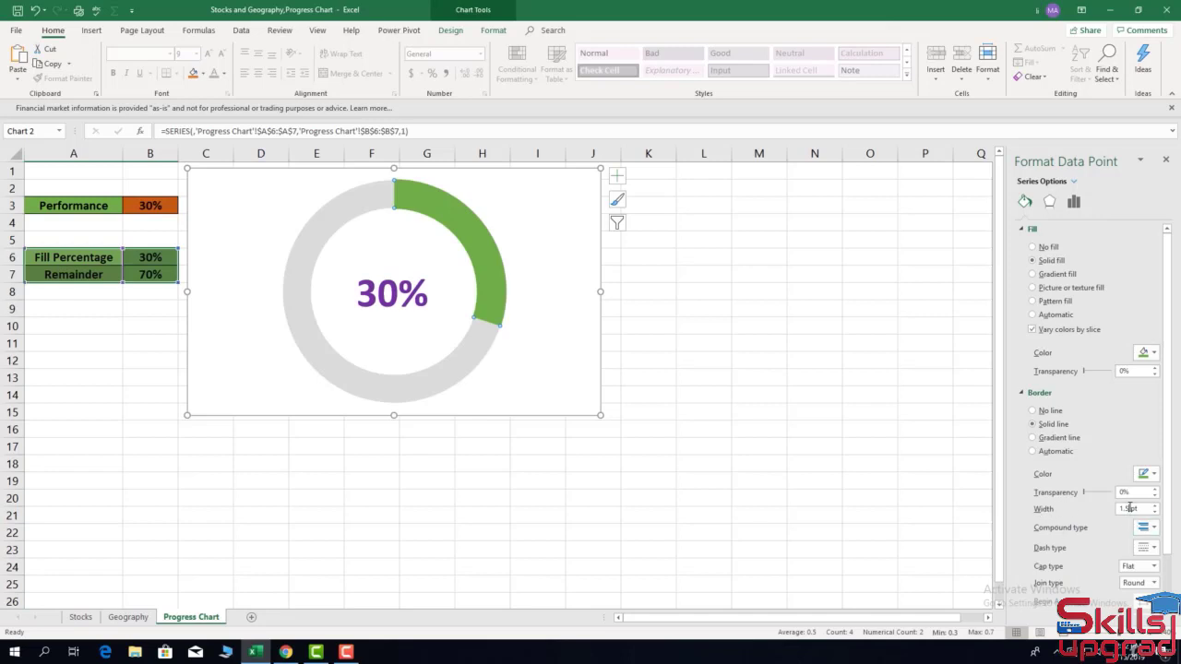
pyautogui.moveTo(1129, 510); pyautogui.dragTo(1121, 512)
pyautogui.write('13')
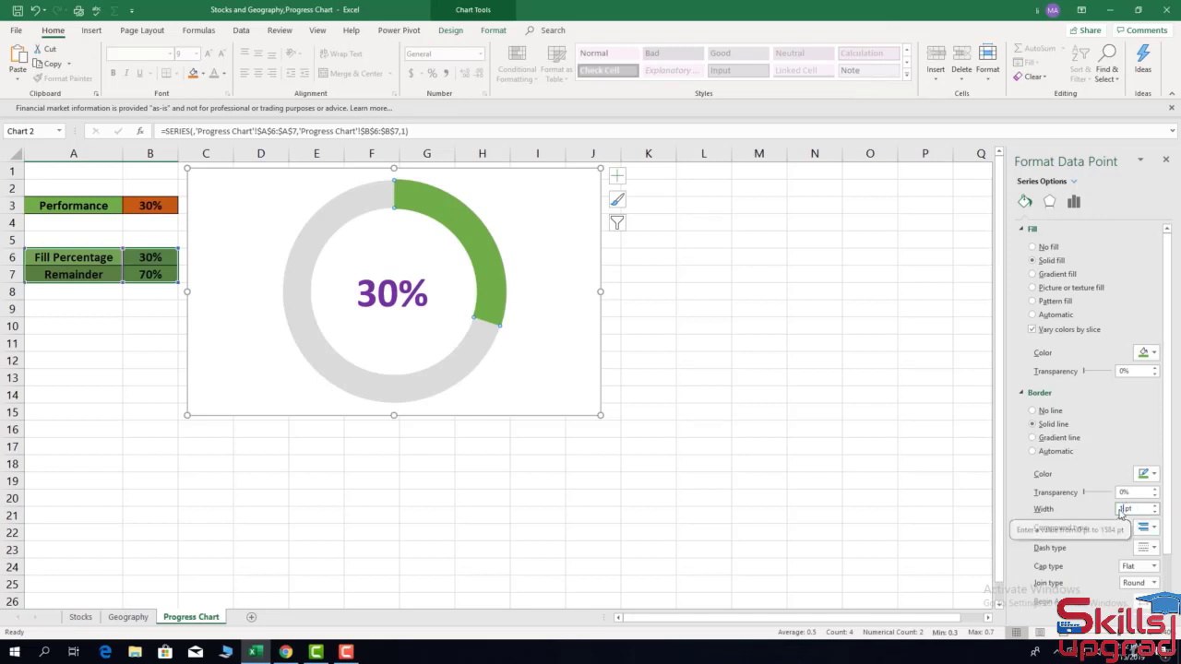
pyautogui.press('Return')
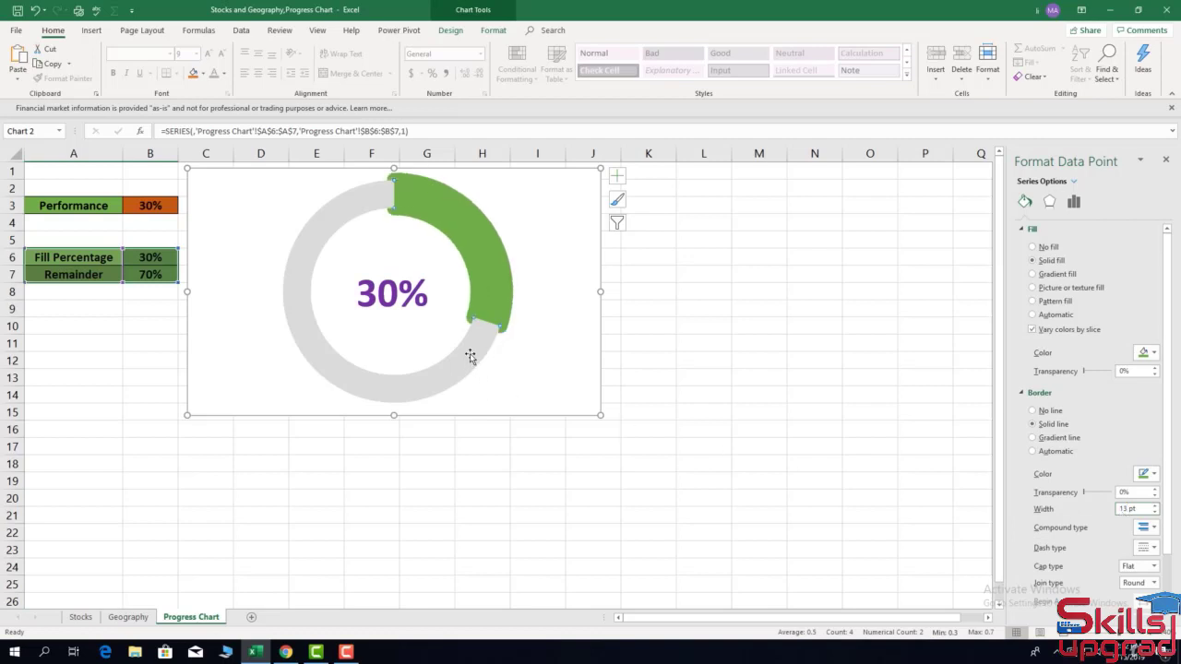
# - Give the Remainder slice a solid light gray border matching its fill and set the border width to 7 pt
pyautogui.click(1033, 411)
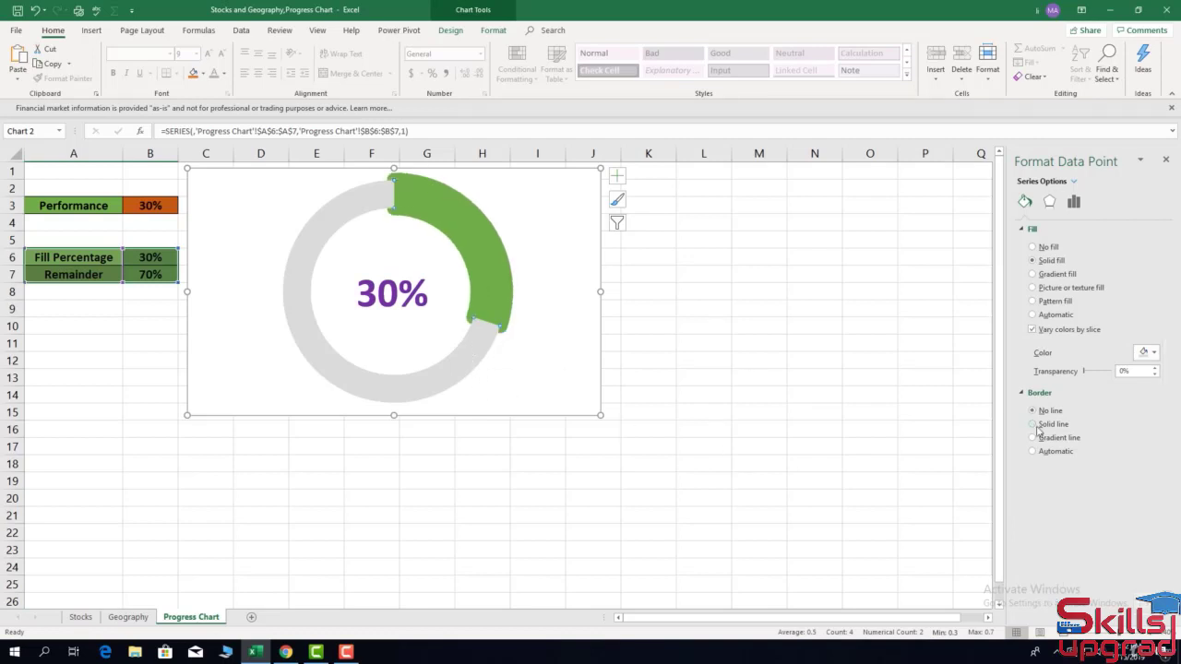
pyautogui.click(1034, 426)
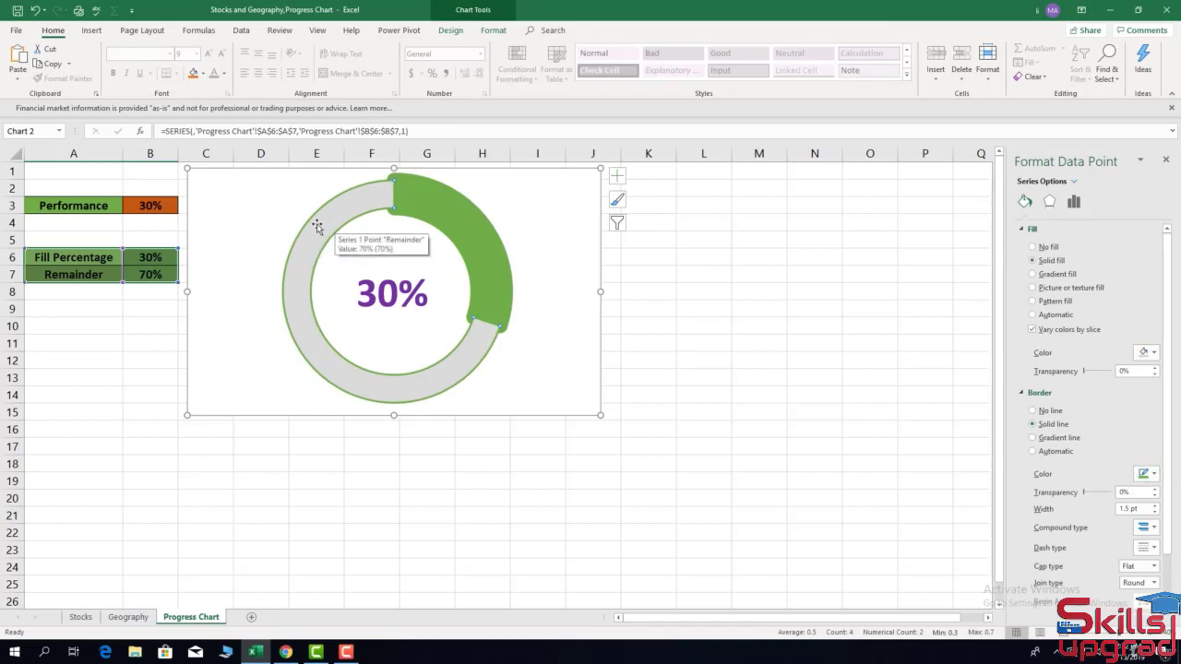
pyautogui.click(1149, 474)
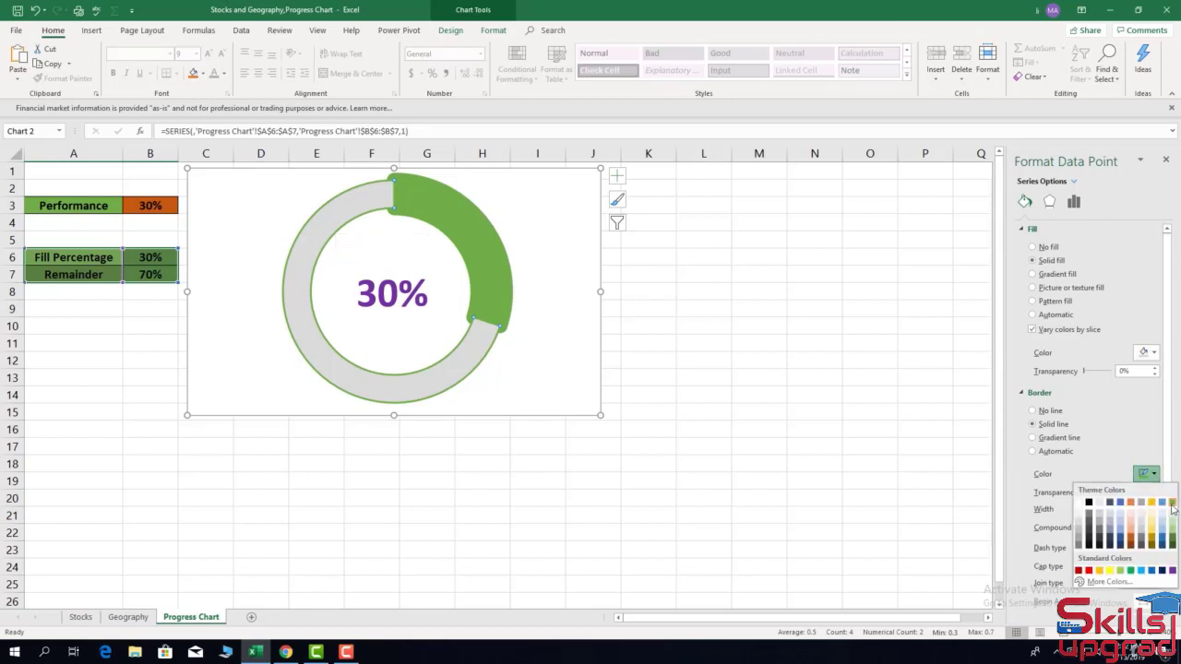
pyautogui.click(1143, 526)
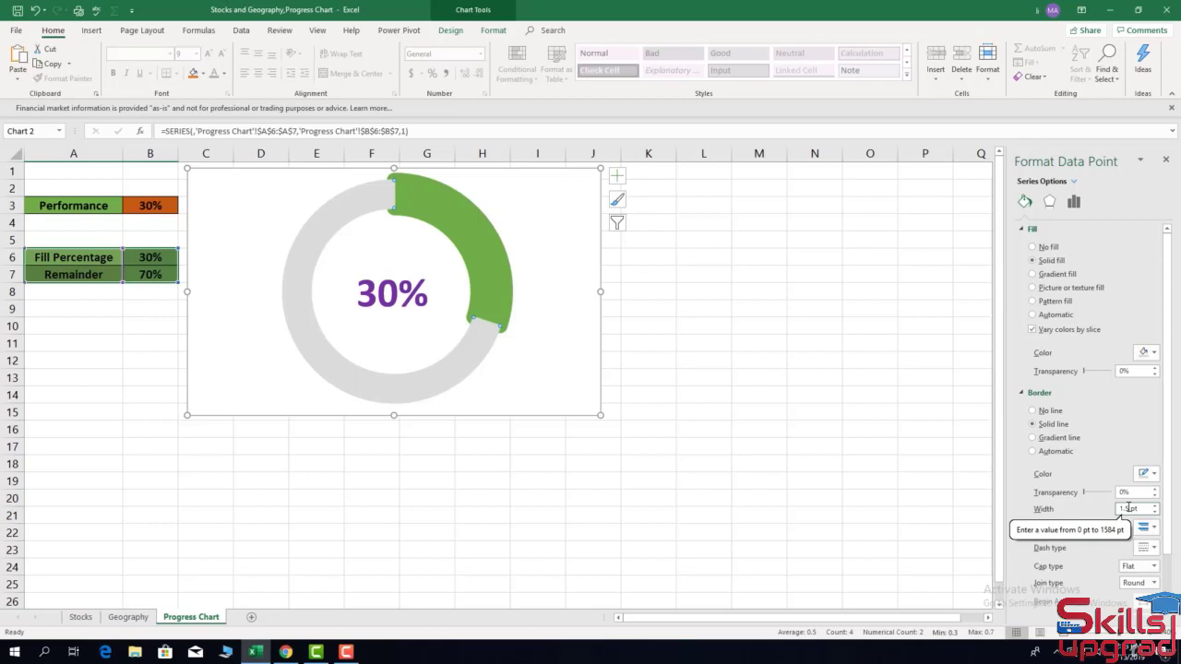
pyautogui.moveTo(1128, 509); pyautogui.dragTo(1110, 508)
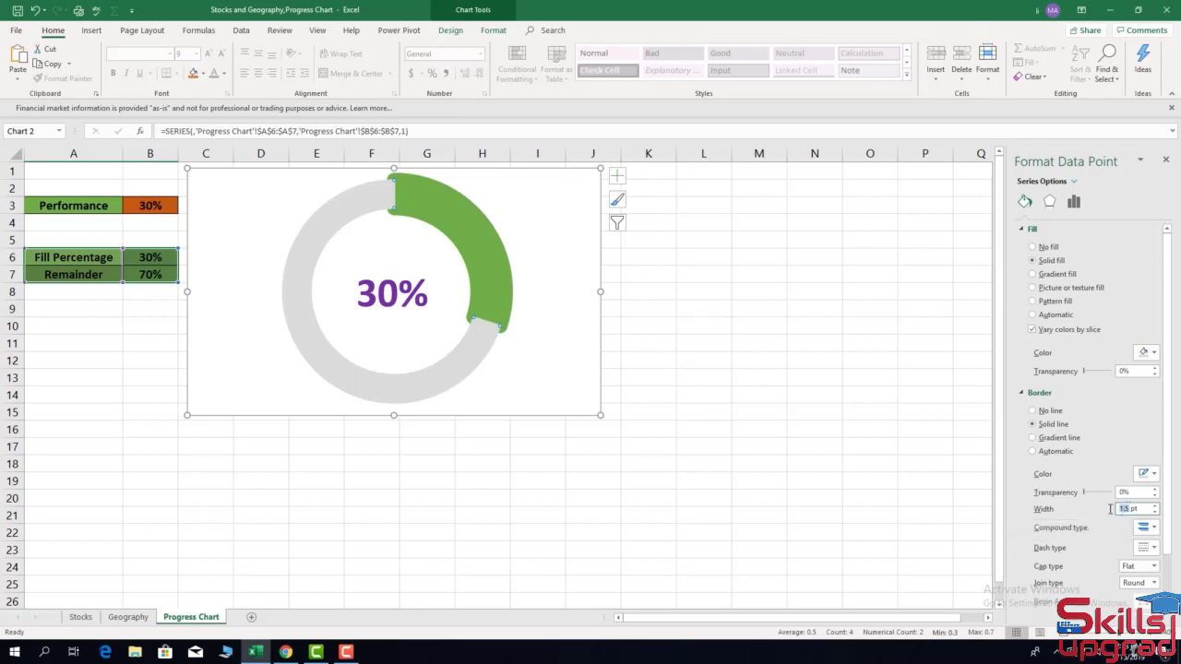
pyautogui.write('7')
pyautogui.press('Return')
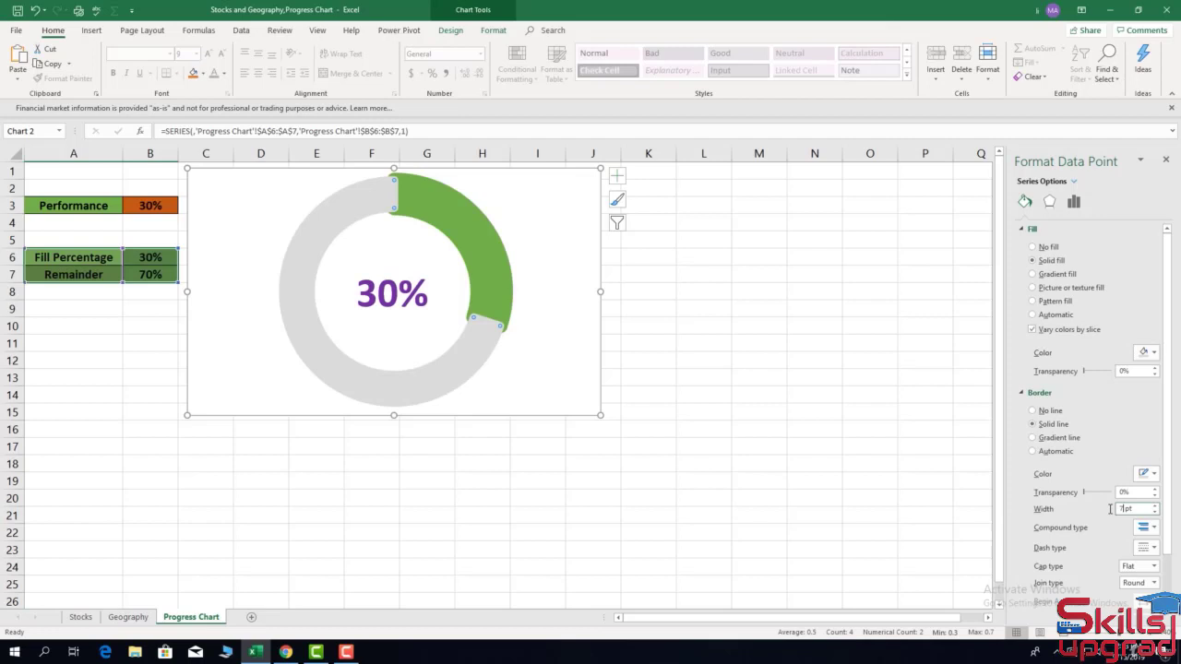
# - Enlarge the doughnut hole to thin the ring, and set the Remainder slice's border width to 14 pt
pyautogui.click(1074, 203)
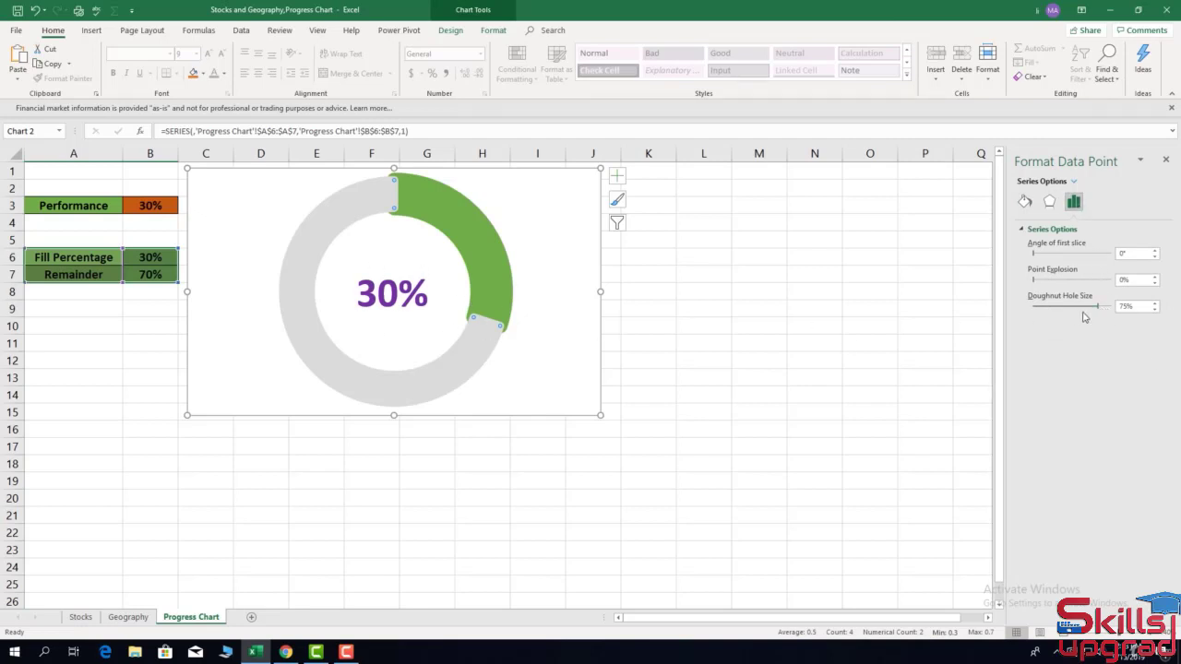
pyautogui.moveTo(1100, 308); pyautogui.dragTo(1123, 311)
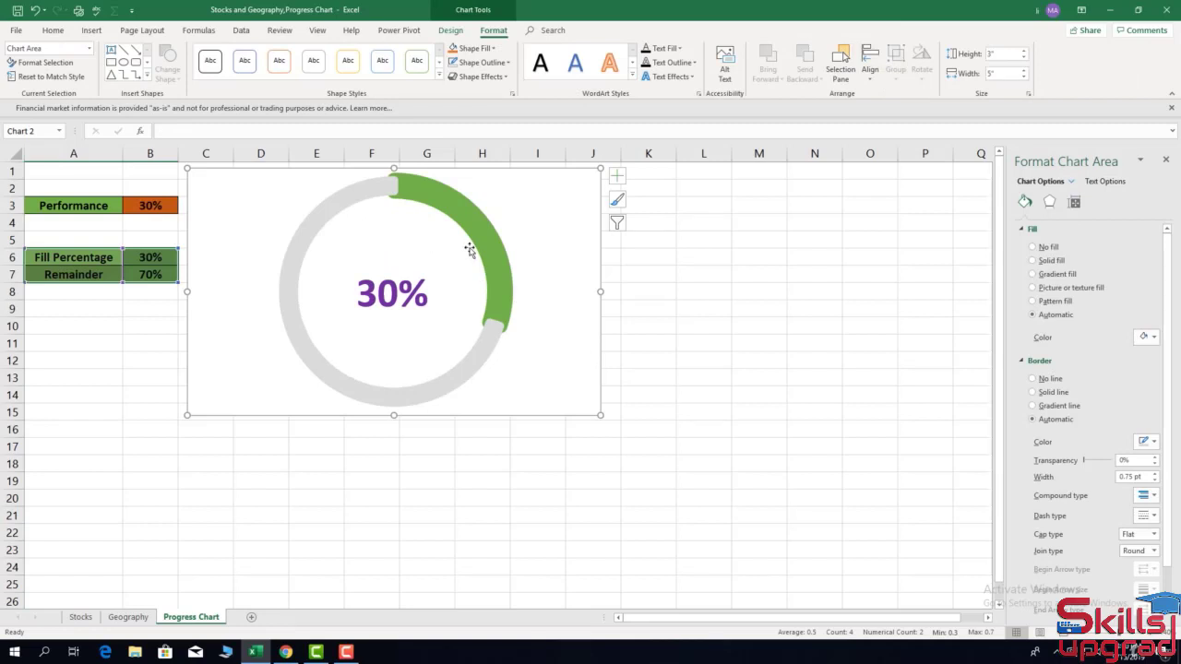
pyautogui.moveTo(495, 320)
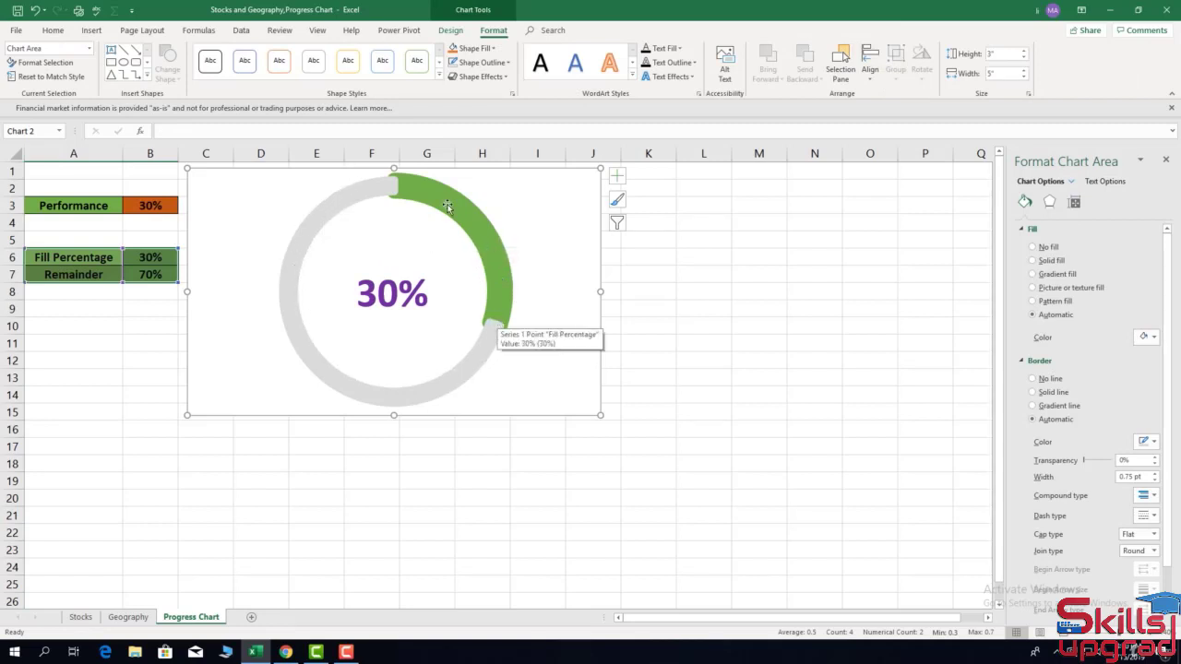
pyautogui.click(487, 338)
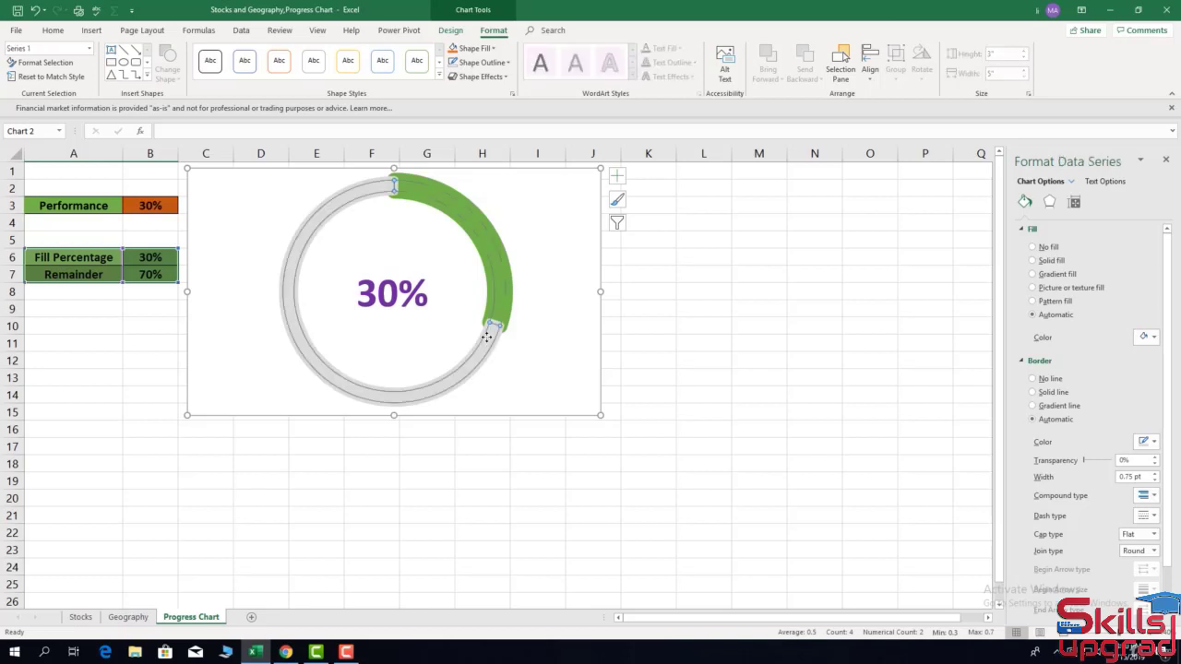
pyautogui.click(486, 337)
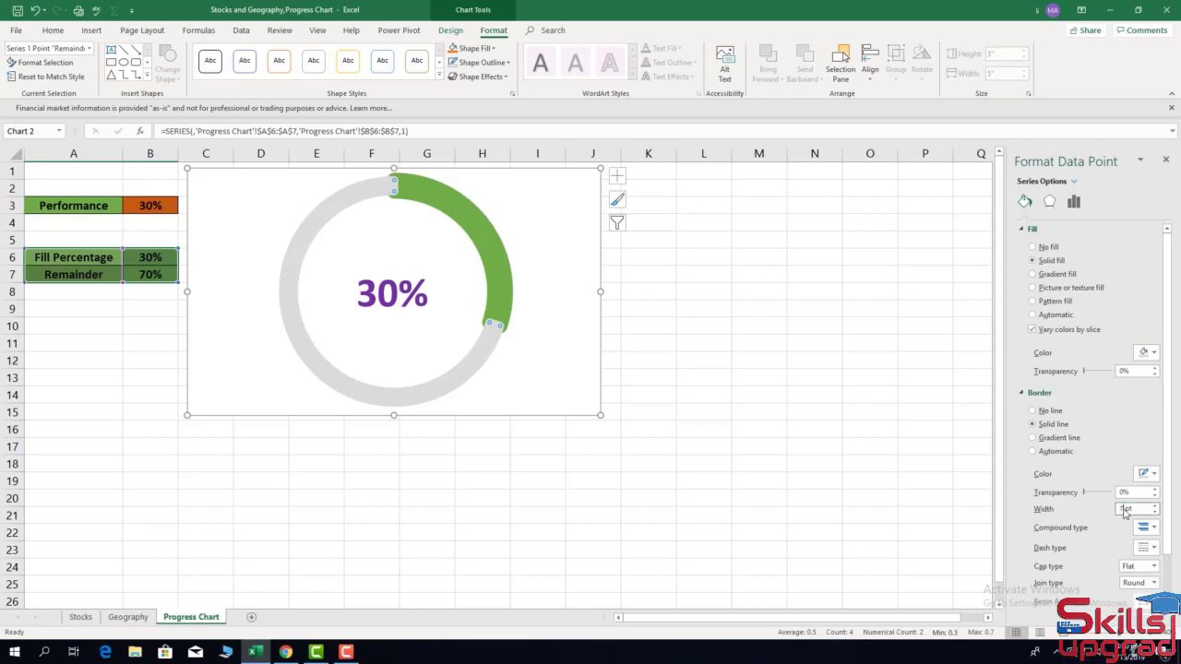
pyautogui.press('BackSpace')
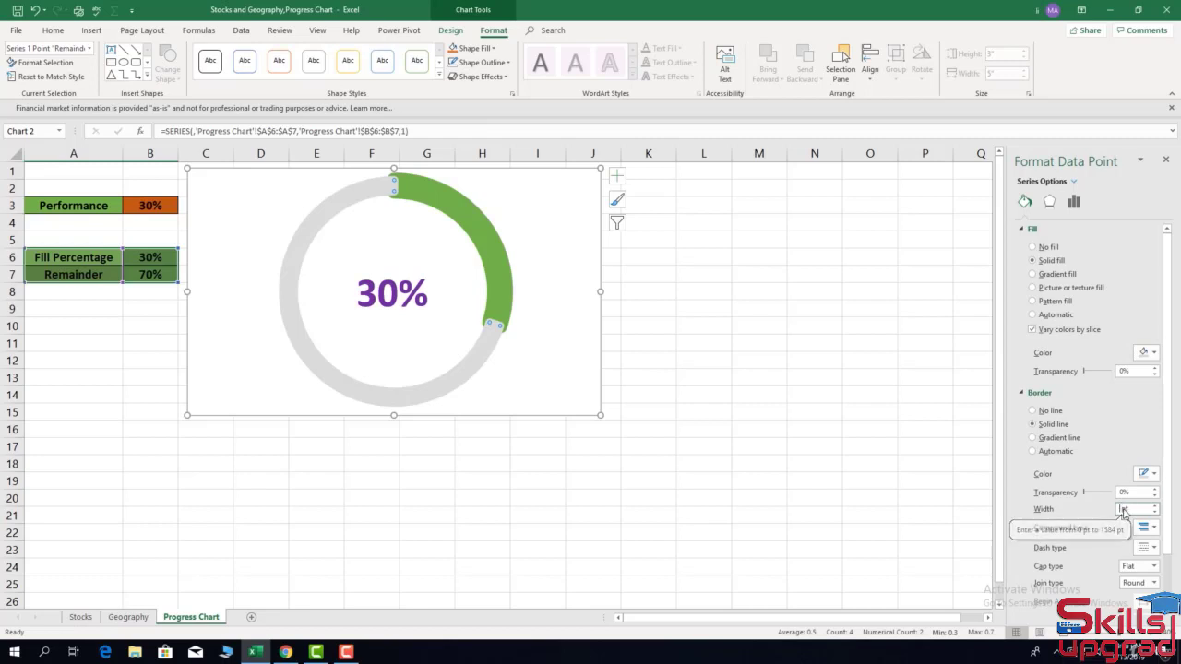
pyautogui.write('14')
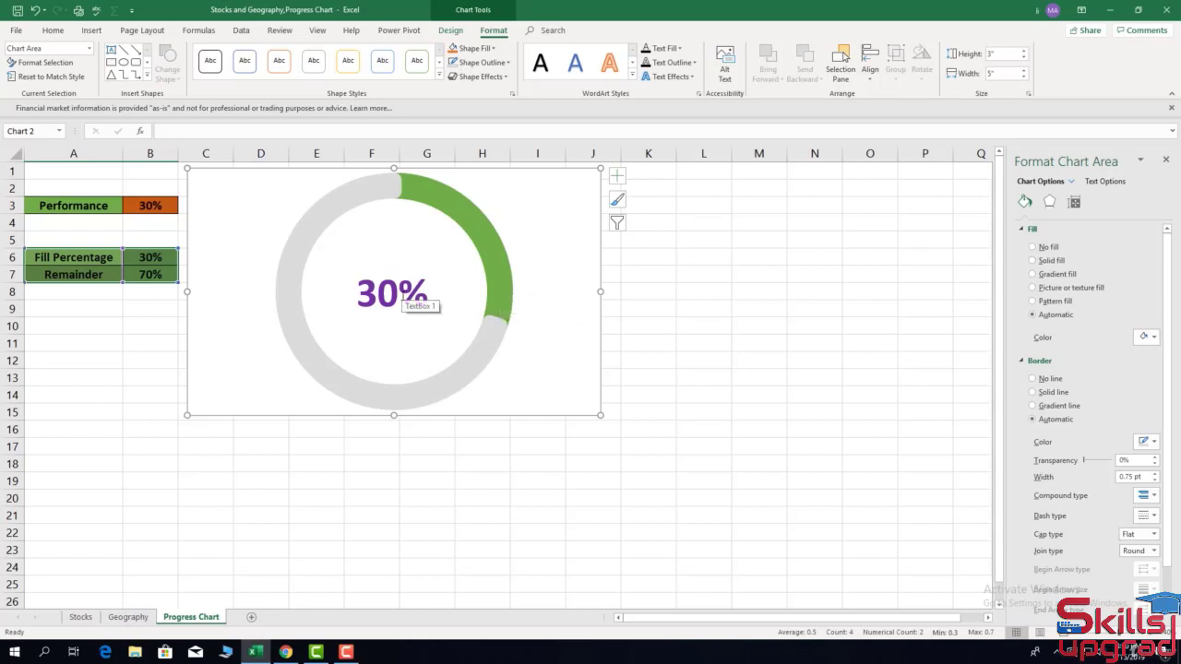
# - Set the Performance value in cell B3 to 80% to test the progress chart
pyautogui.click(144, 210)
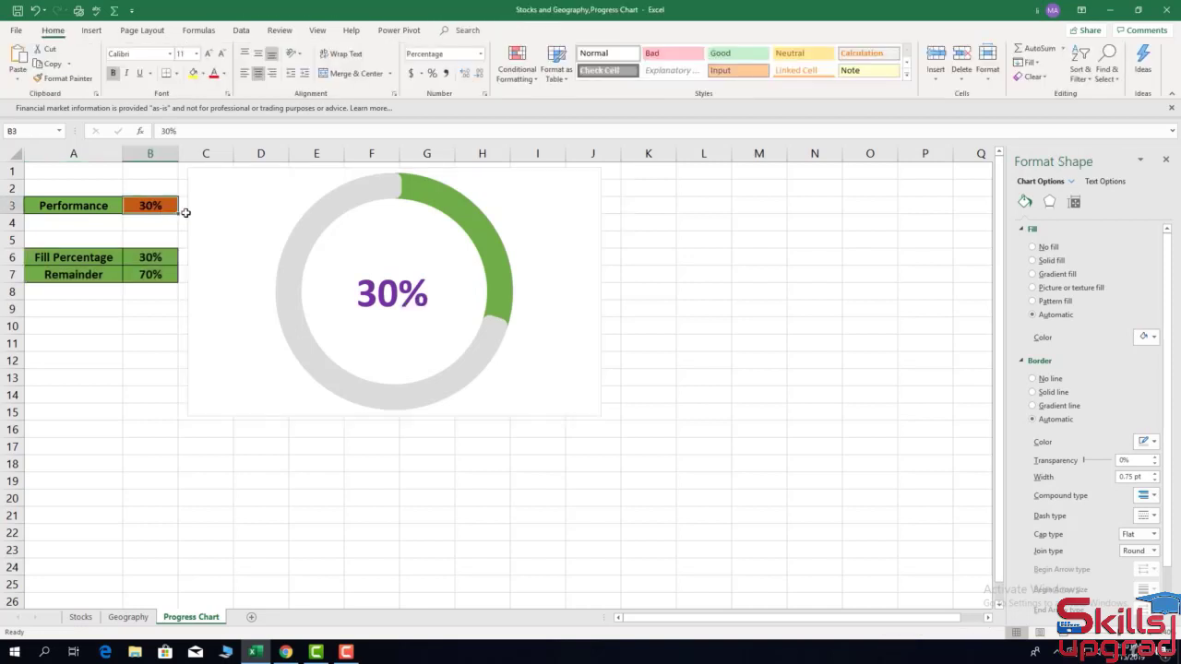
pyautogui.click(166, 130)
pyautogui.press('BackSpace')
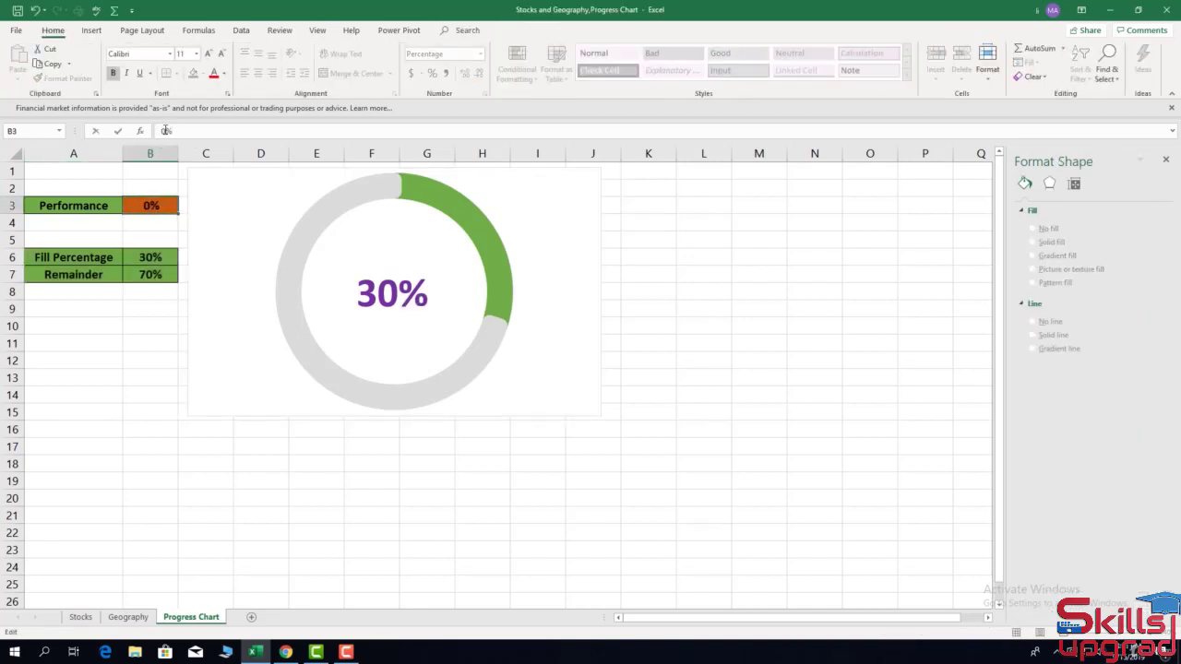
pyautogui.write('8')
pyautogui.press('Return')
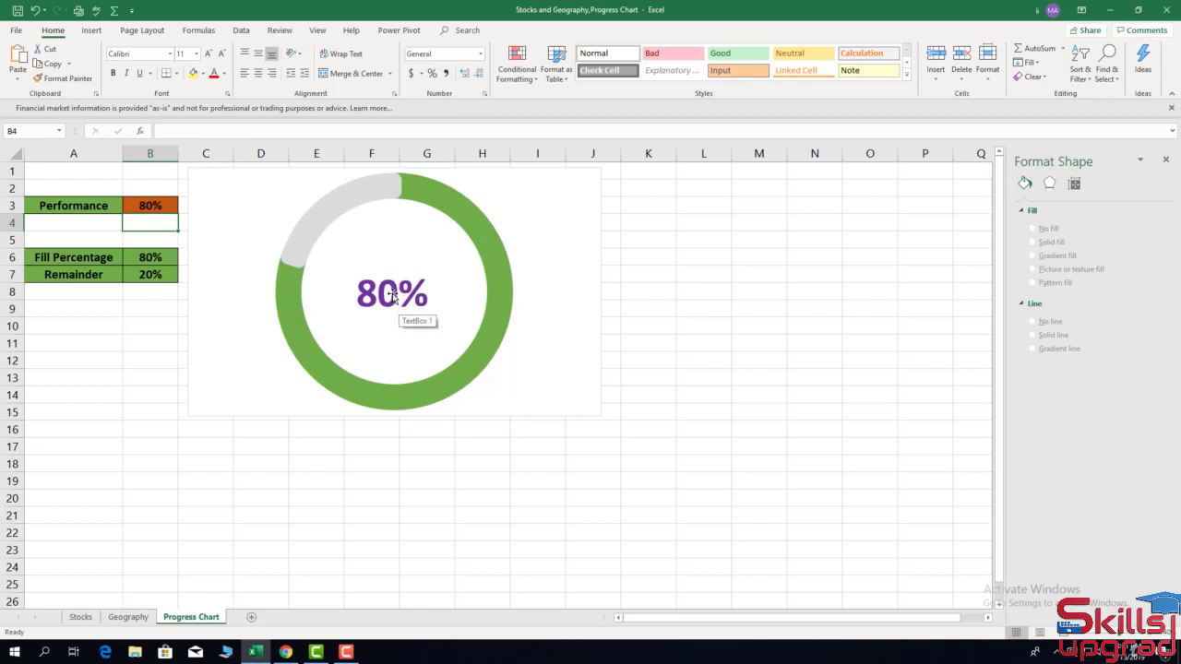
# - Change the Performance value in cell B3 to 10% to test a low progress level
pyautogui.click(148, 203)
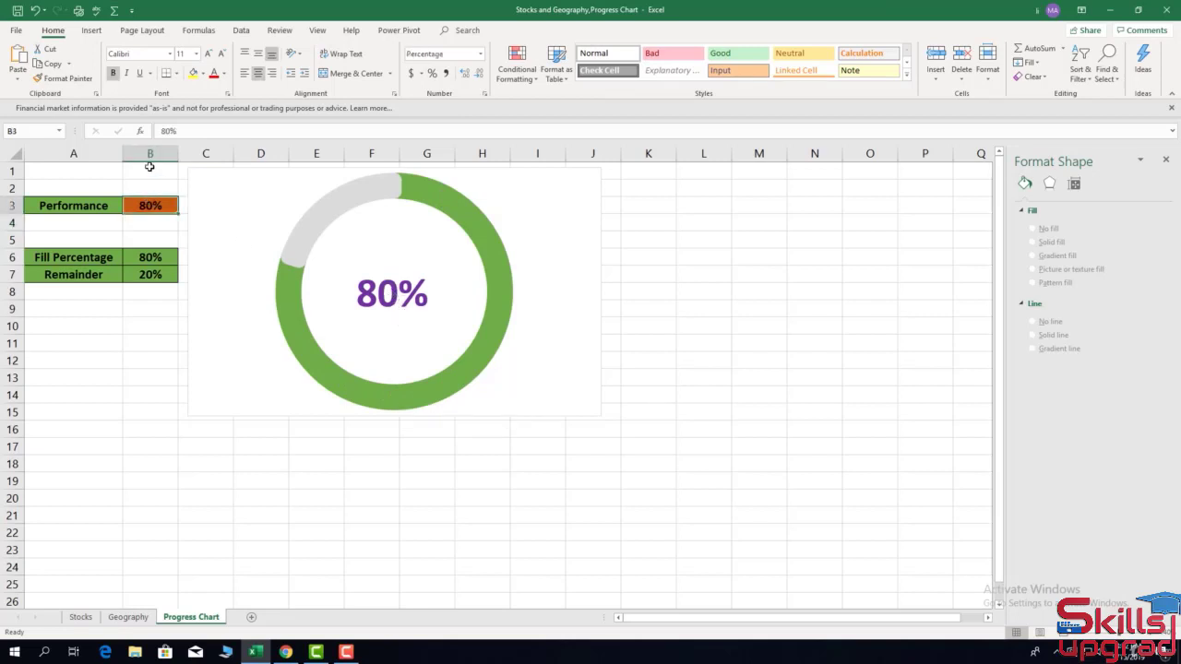
pyautogui.click(164, 130)
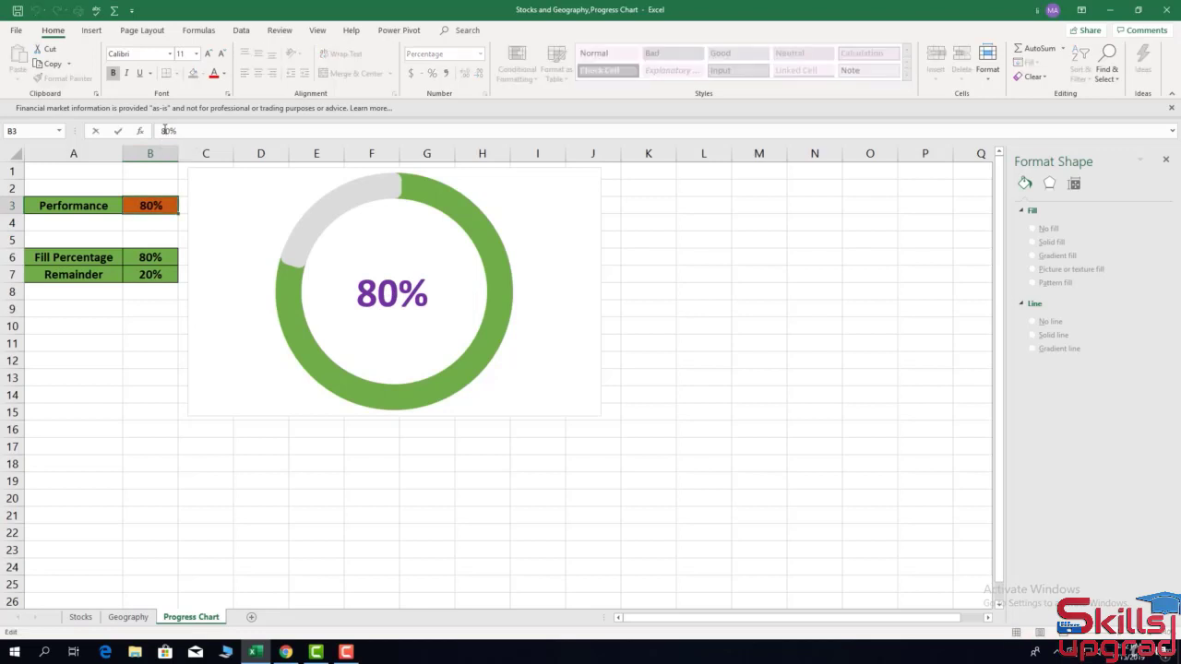
pyautogui.press('BackSpace')
pyautogui.write('1')
pyautogui.press('Return')
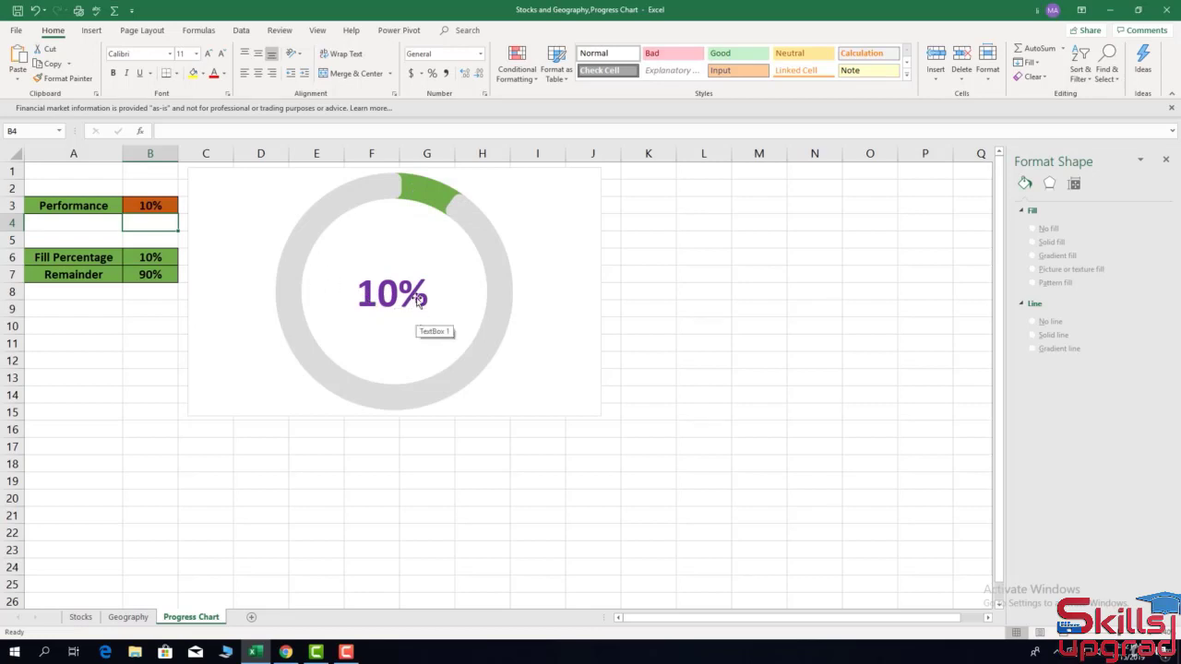
# - Set the Performance value in cell B3 to 90%
pyautogui.click(150, 206)
pyautogui.click(166, 131)
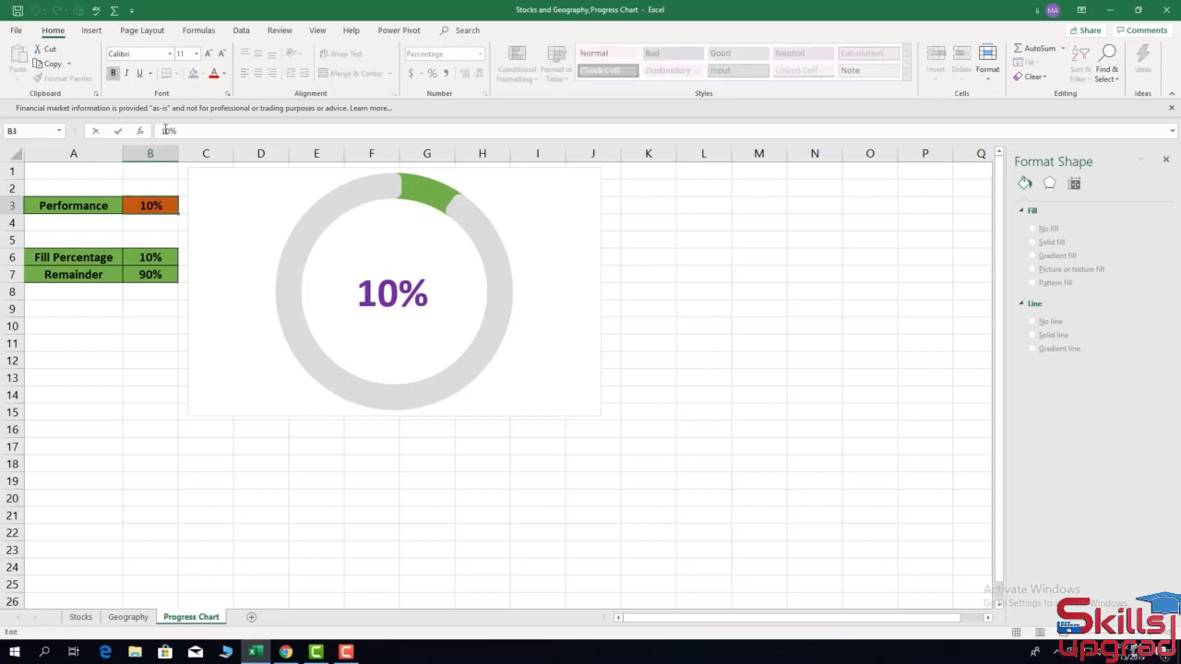
pyautogui.press('BackSpace')
pyautogui.write('9')
pyautogui.press('Return')
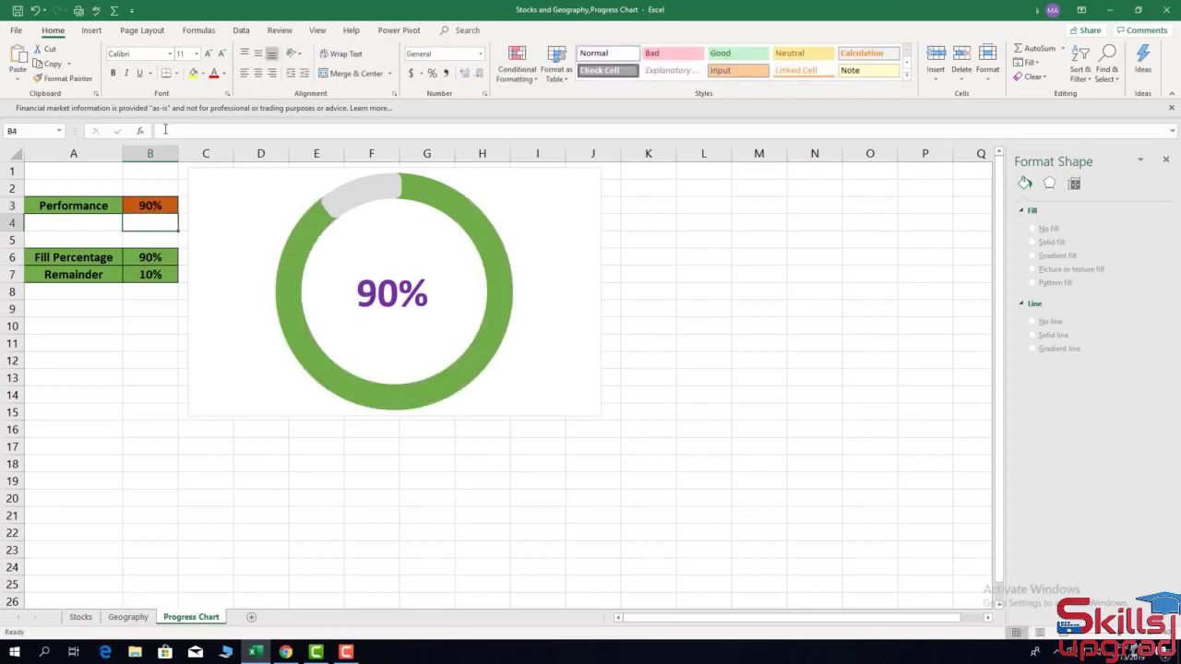